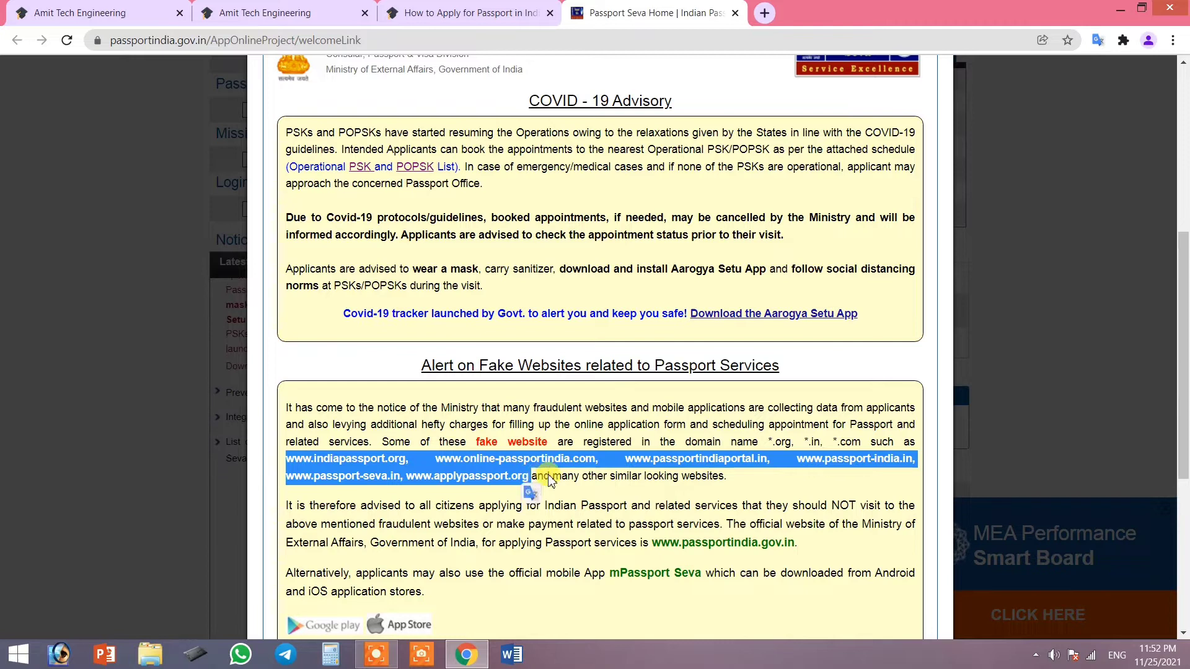
Step: Switch to the Amit Tech Engineering home page at ateo.in and allow the site to show notifications
click(549, 479)
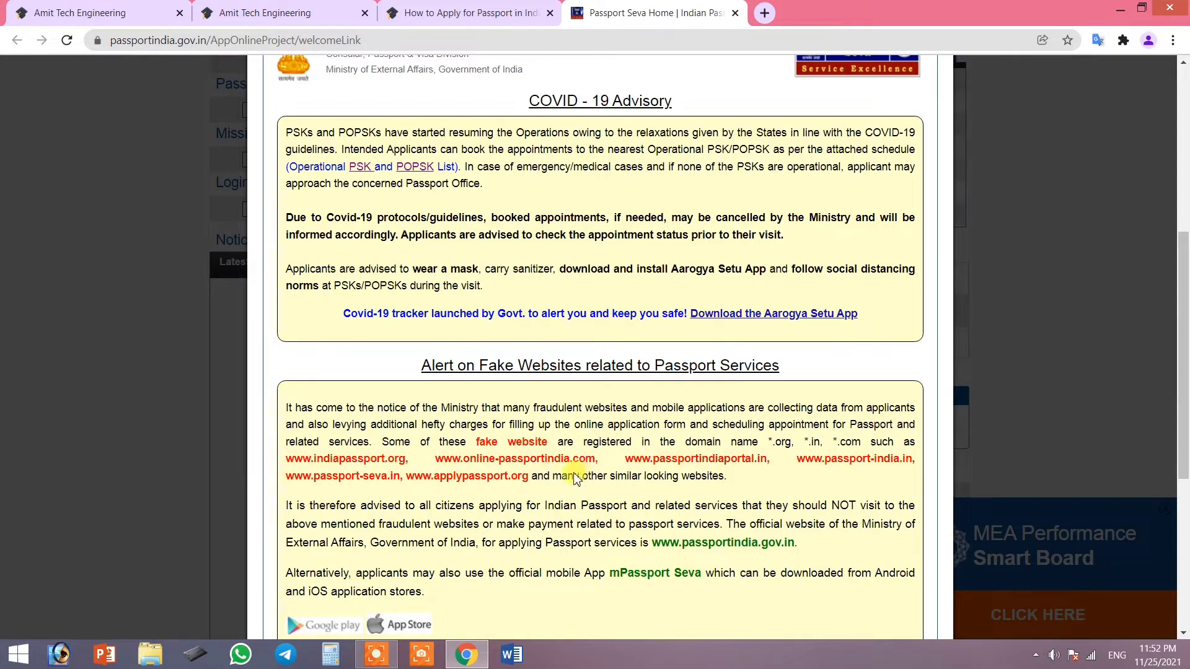
click(81, 13)
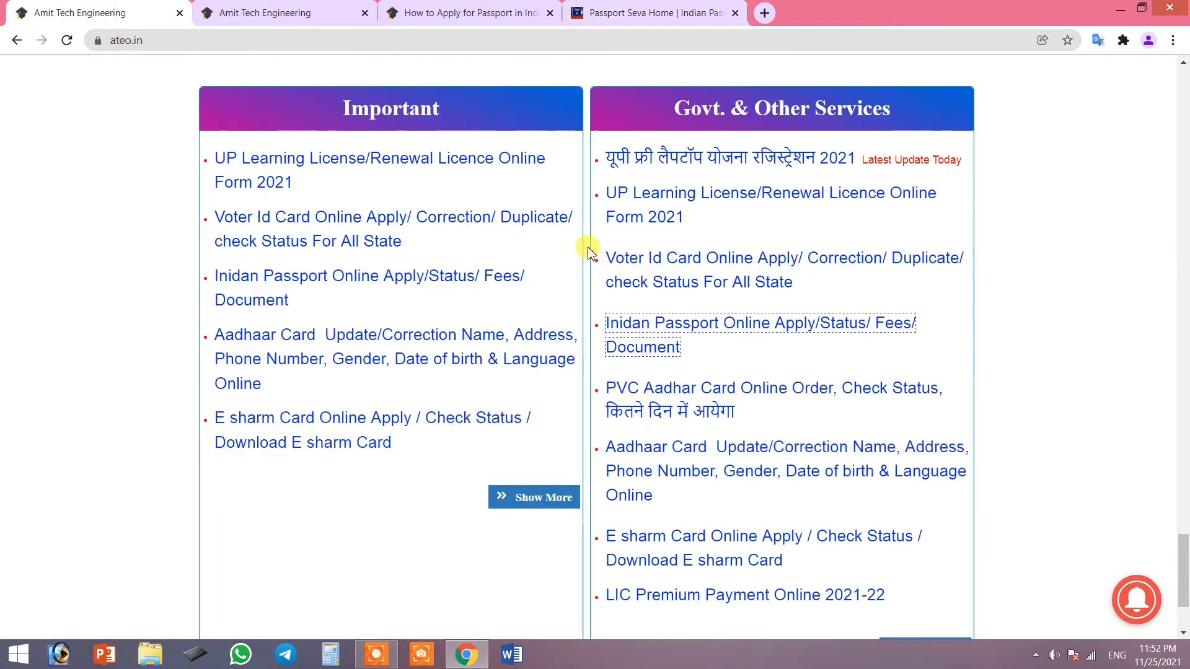
scroll(589, 251, down, 10)
scroll(588, 248, up, 10)
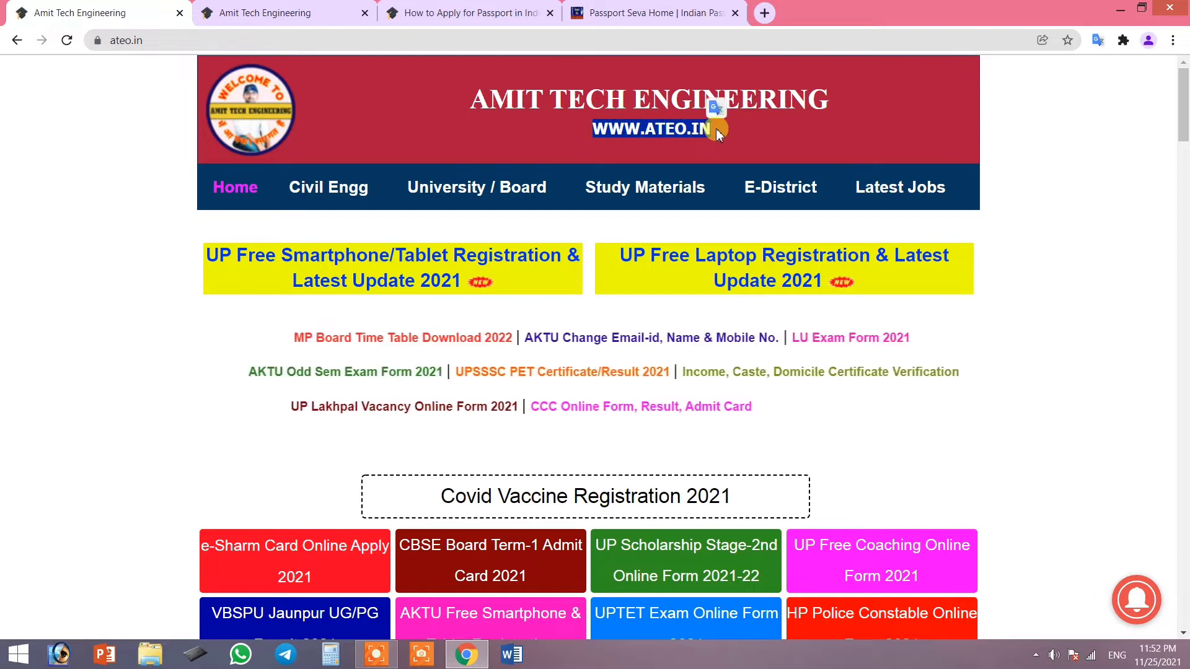
scroll(716, 129, down, 1)
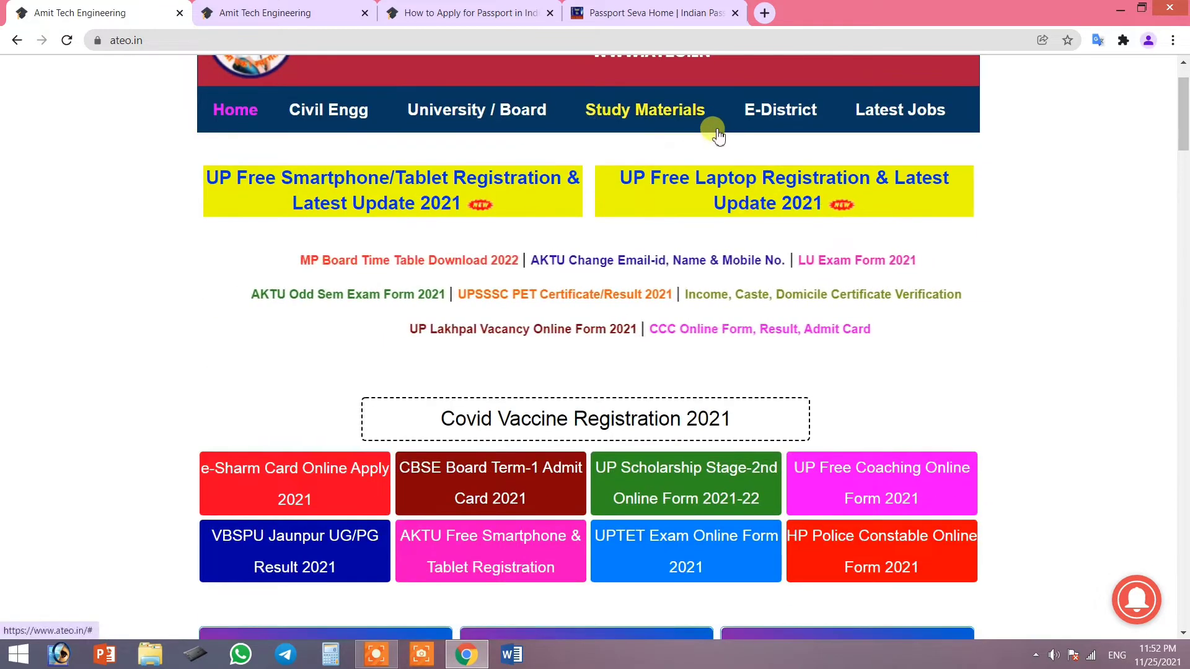
scroll(713, 190, down, 1)
click(712, 156)
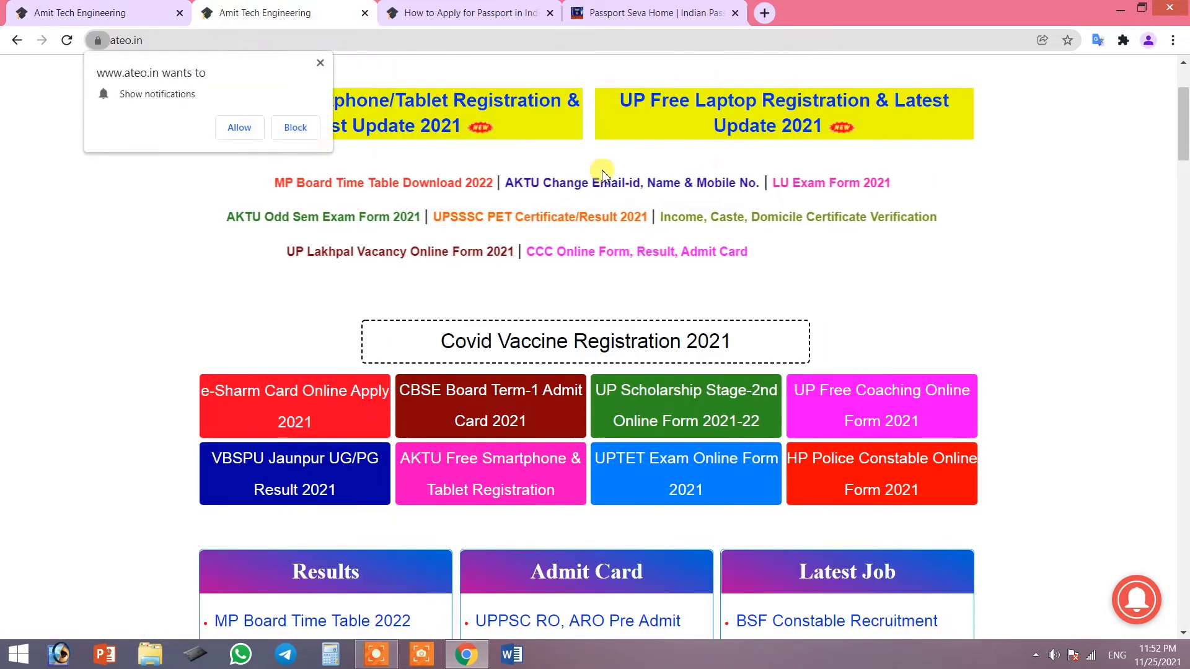
click(247, 130)
Step: Open the Indian Passport Online Apply/Status/Fees/Document article from the Govt. & Other Services list
scroll(513, 265, down, 20)
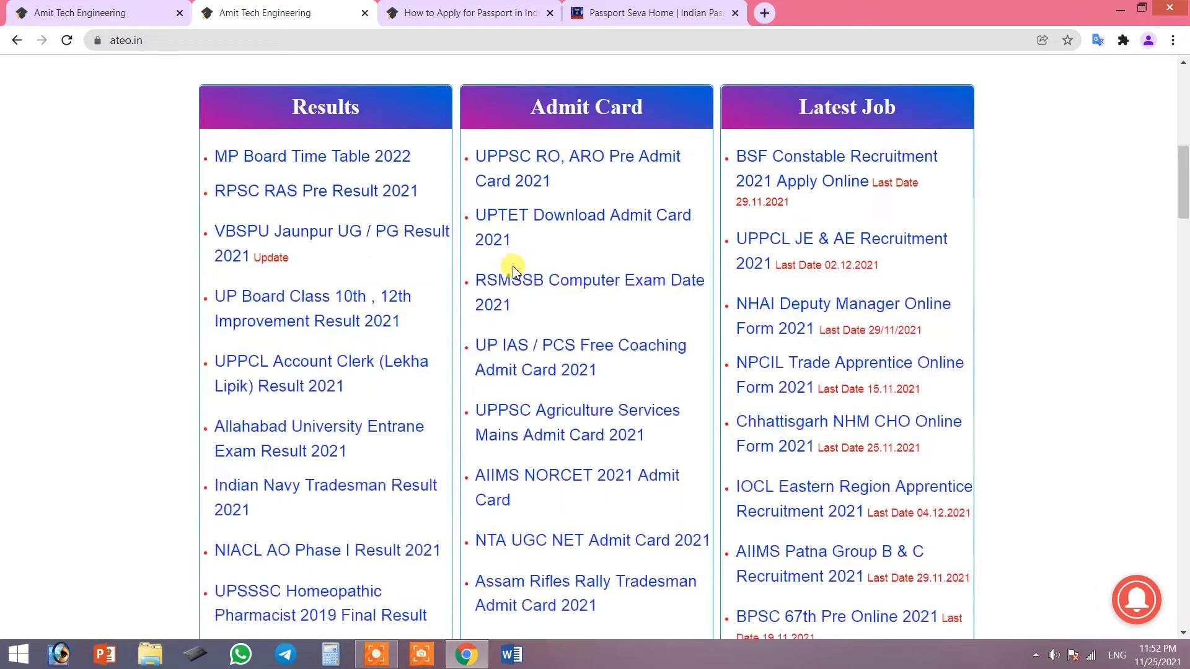
scroll(523, 283, down, 20)
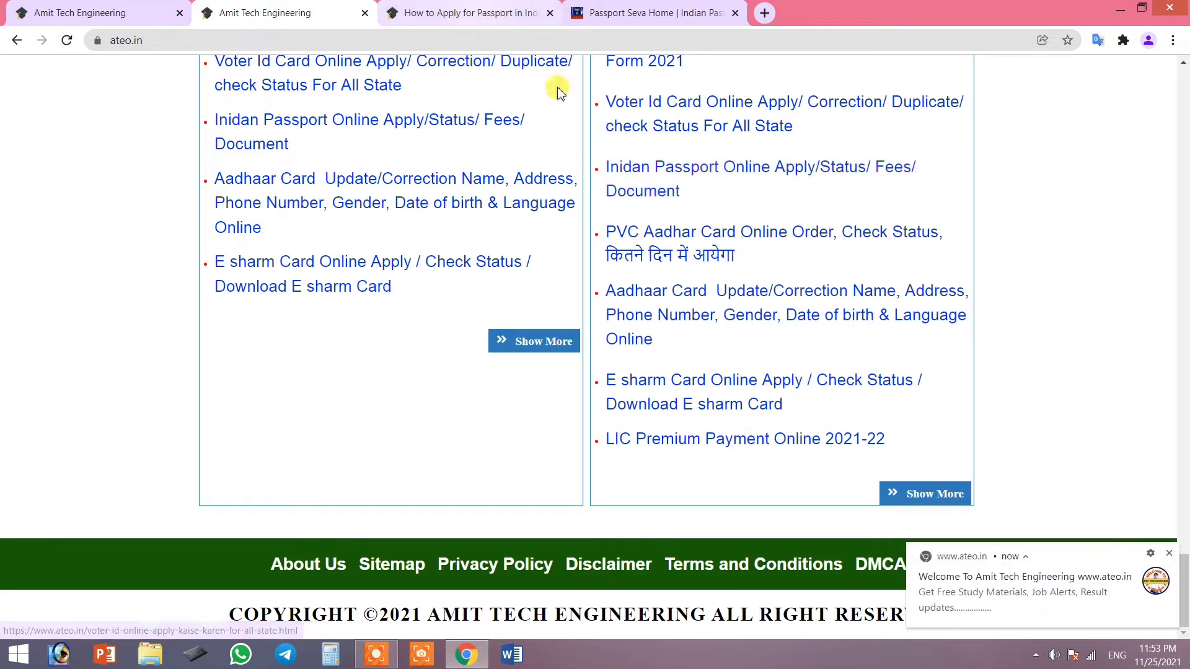
click(685, 166)
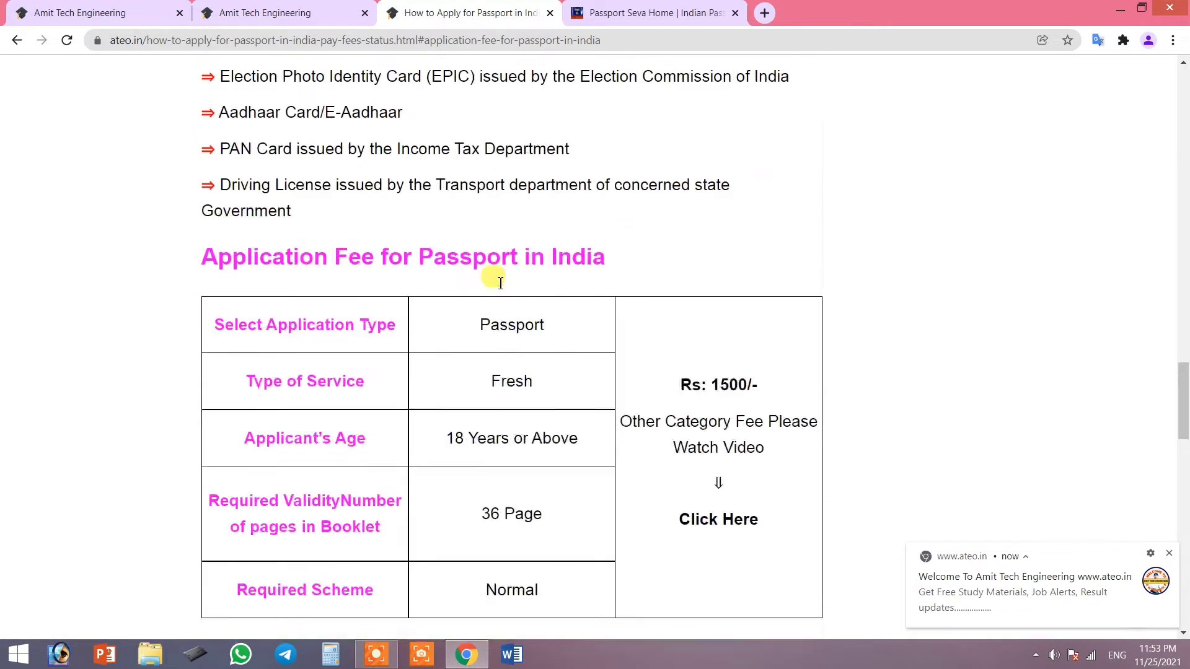
Step: Jump to the Online Apply Passport All Direct Link Available section through the article's table of contents
scroll(501, 283, up, 20)
scroll(501, 285, down, 5)
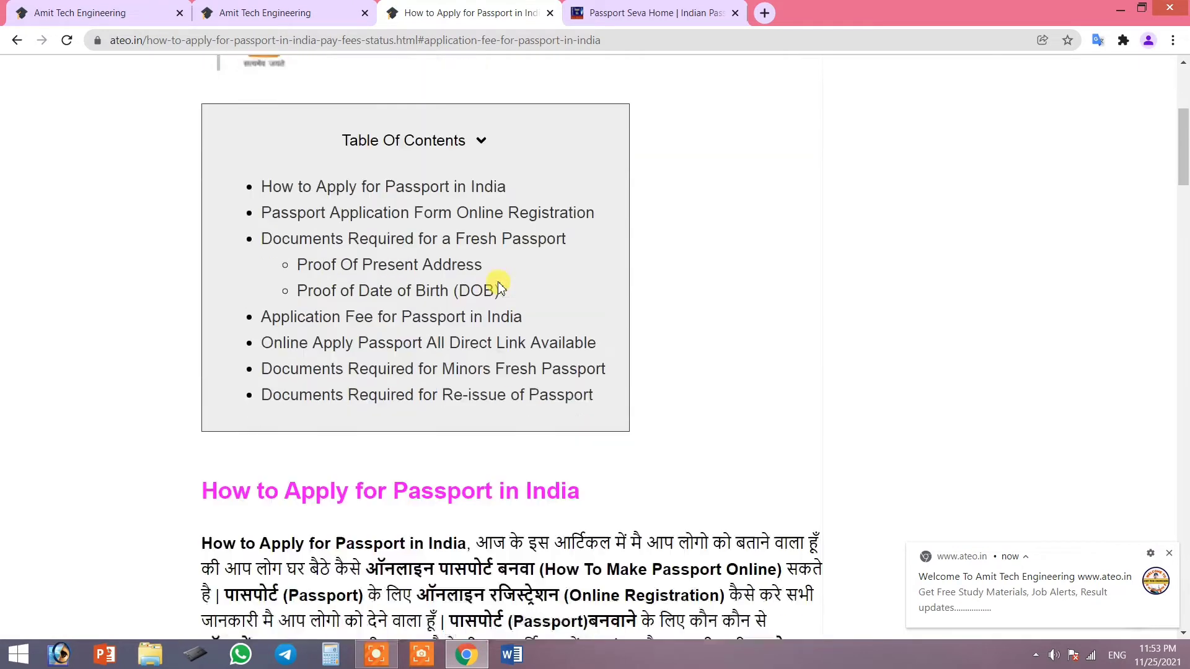
scroll(501, 287, down, 1)
scroll(466, 321, down, 5)
scroll(459, 223, up, 4)
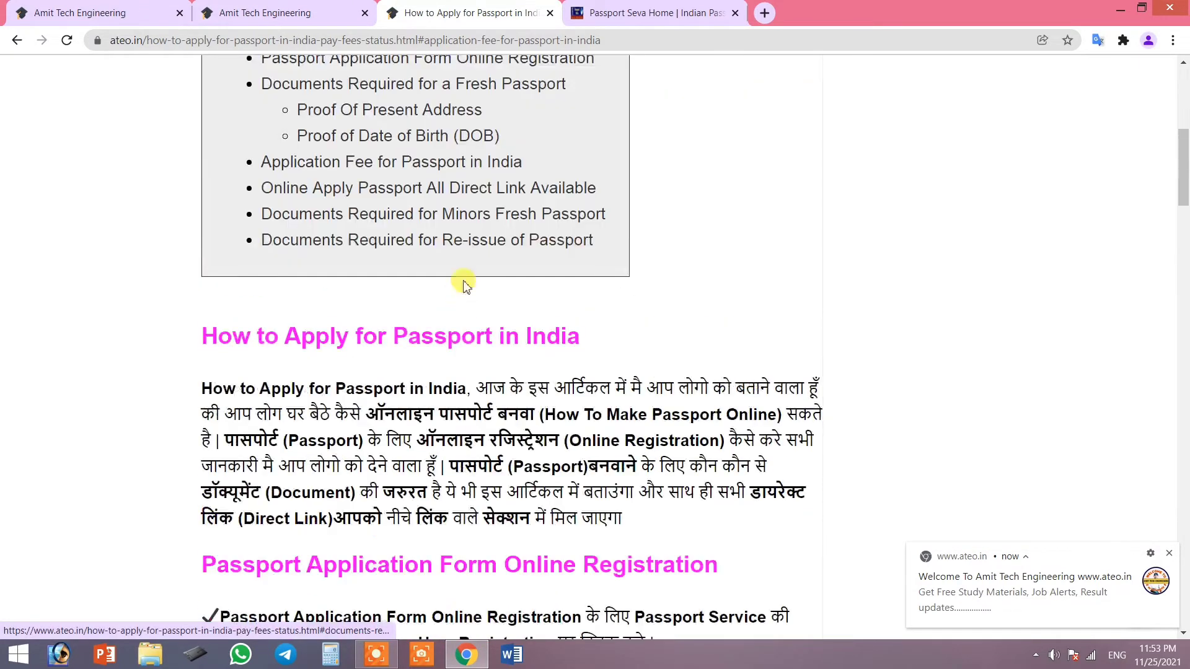
click(492, 194)
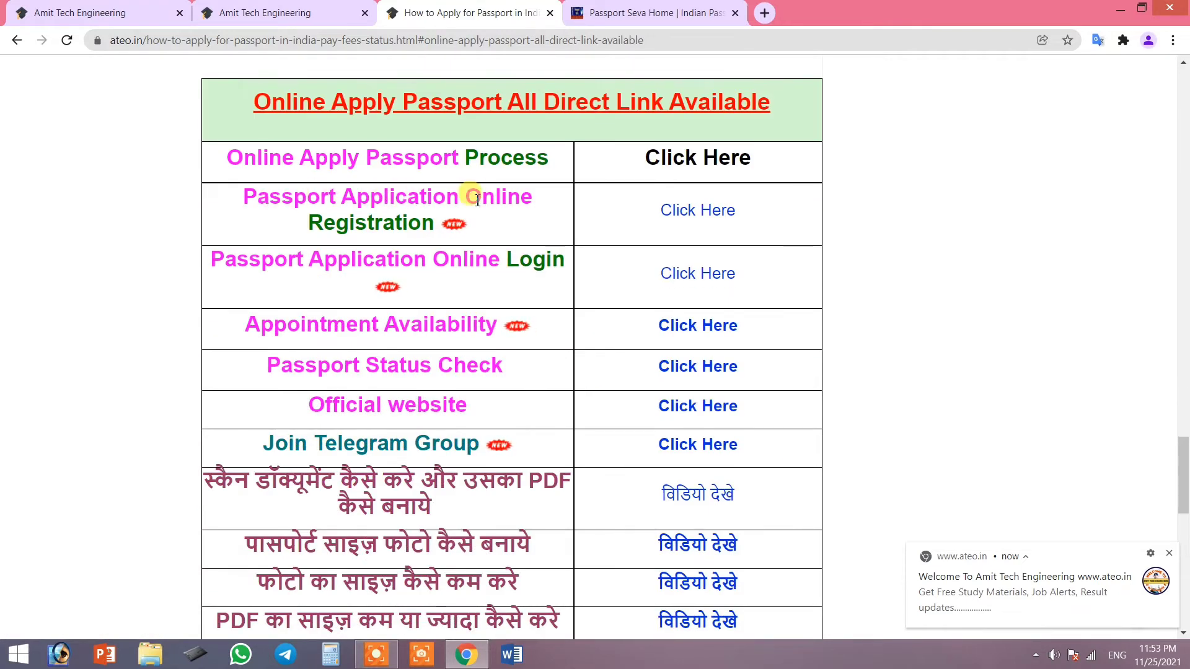
Step: Open the Passport Application Online Registration link and check the passportindia.gov.in domain in the page's web address
click(685, 212)
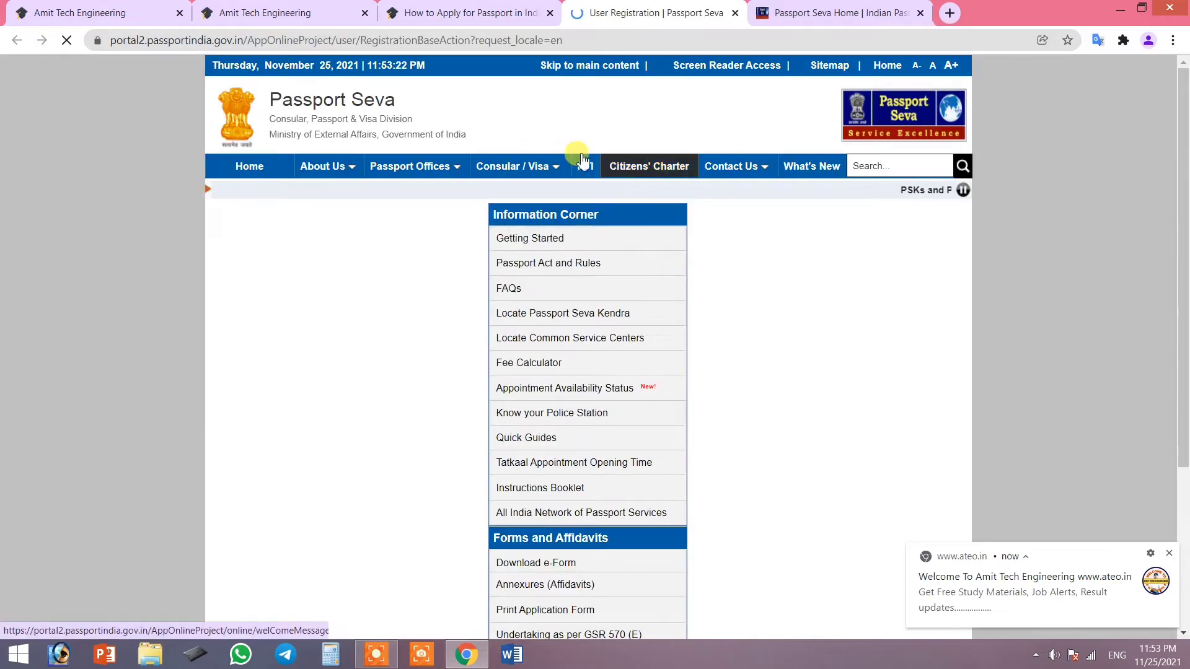
click(222, 40)
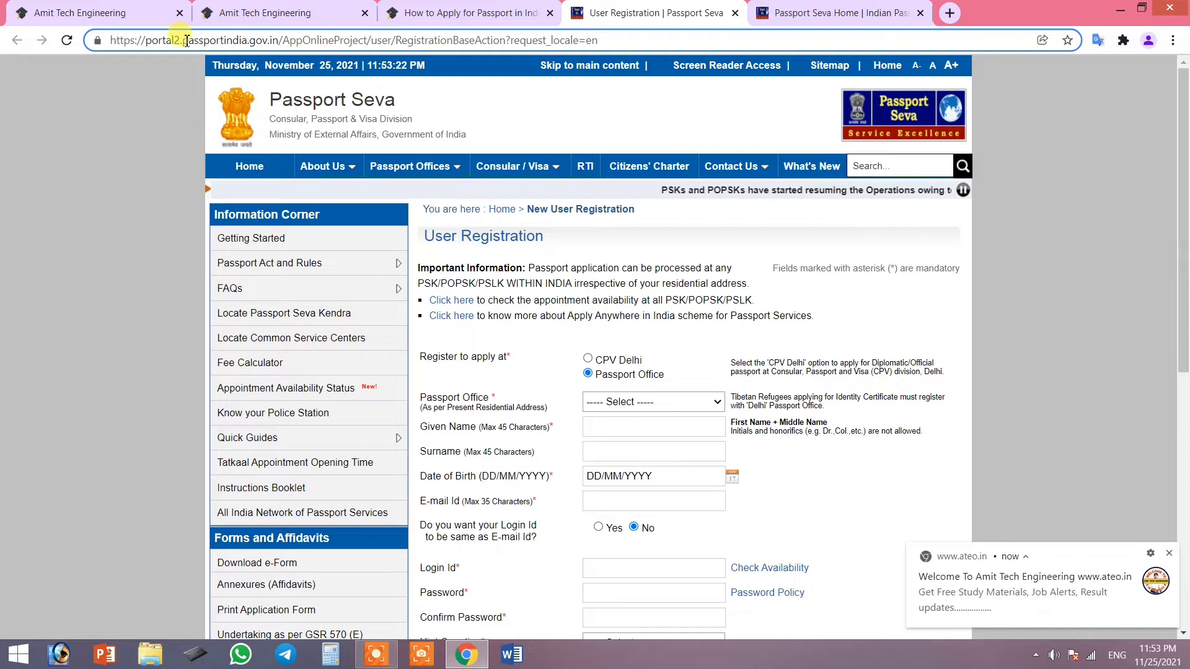
drag(181, 39, 282, 42)
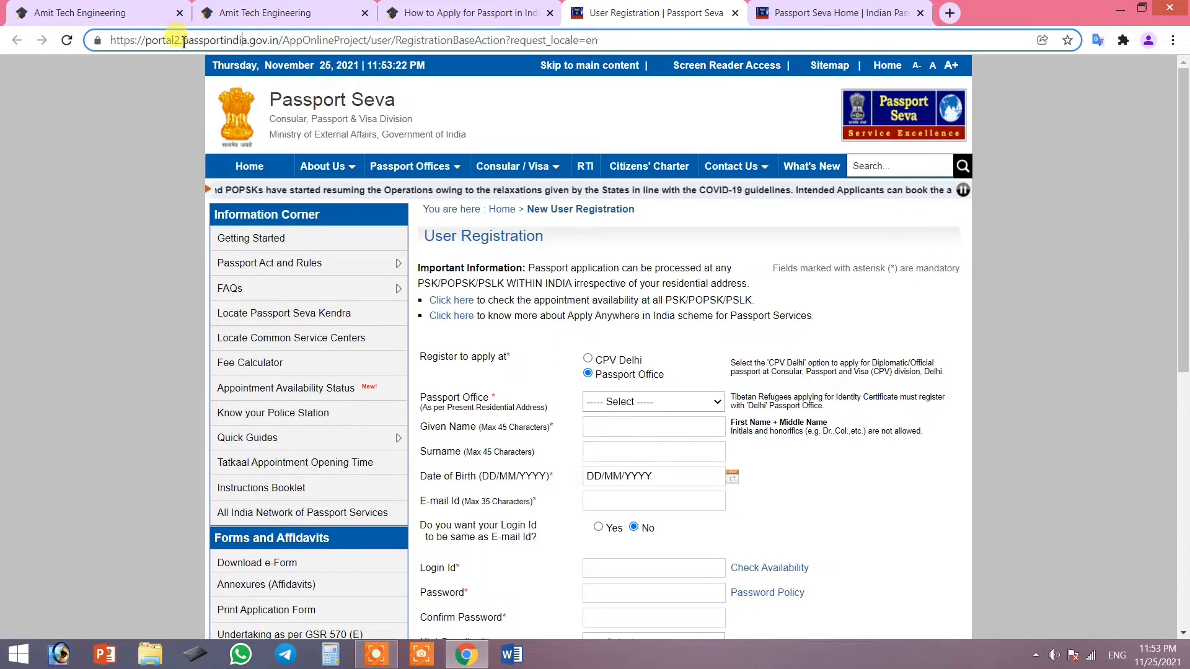
click(276, 44)
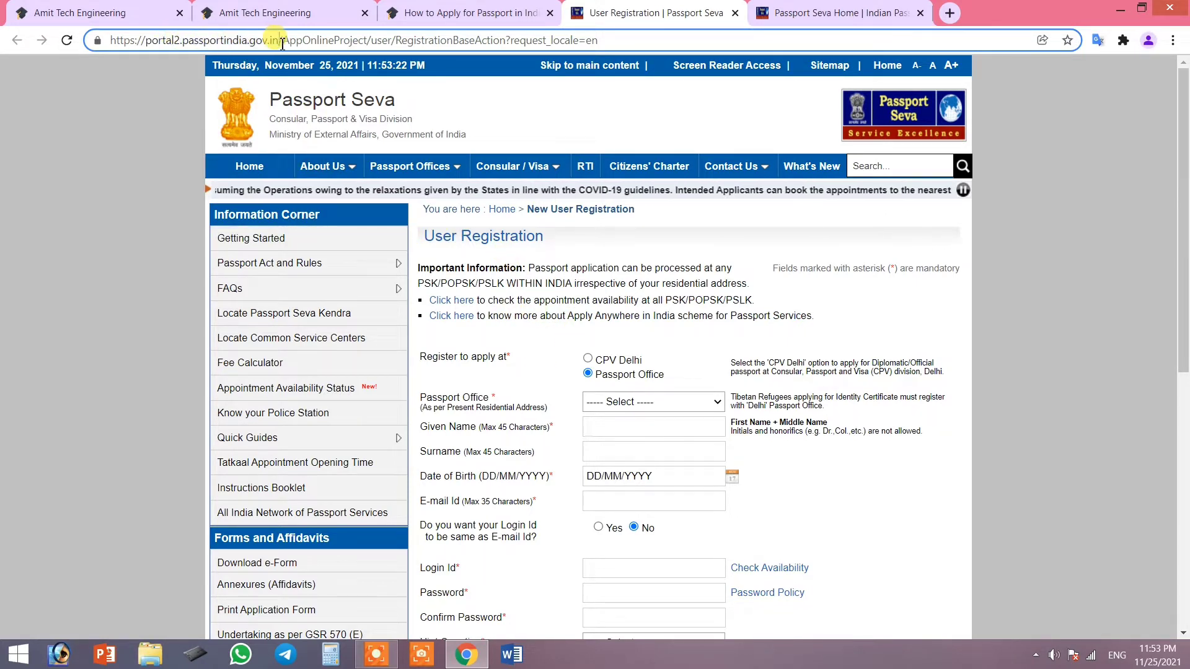
Step: Review the header of the ateo.in home page, and return to the Passport Seva User Registration page
click(338, 14)
click(164, 13)
scroll(572, 213, up, 10)
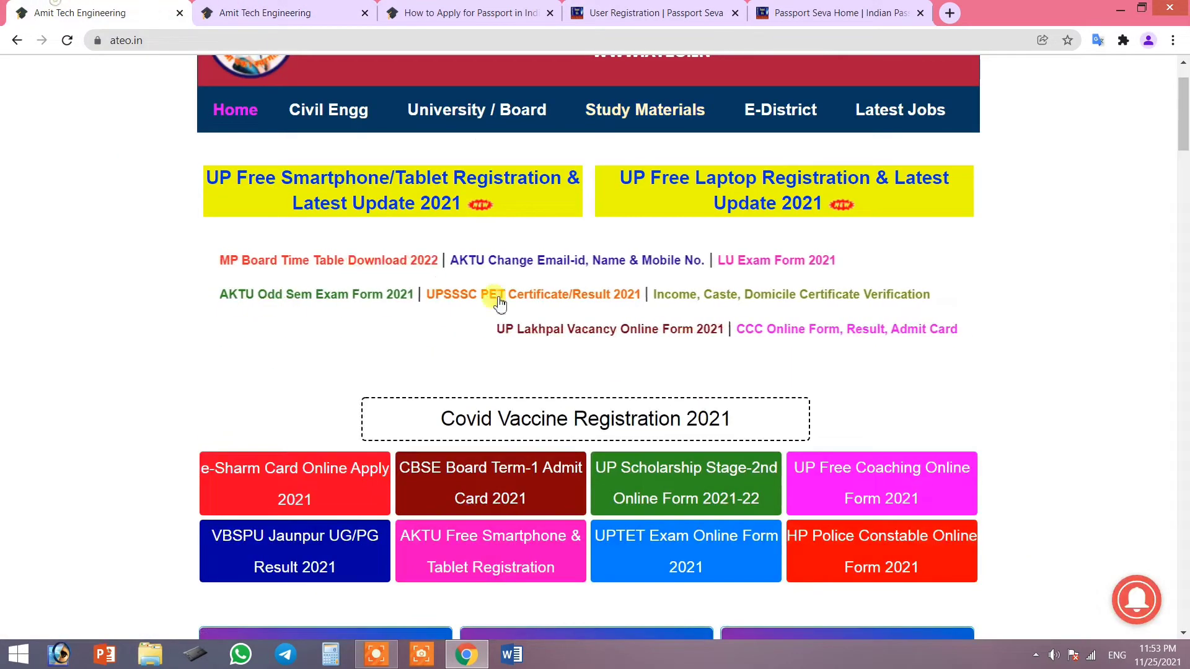
drag(492, 101, 661, 116)
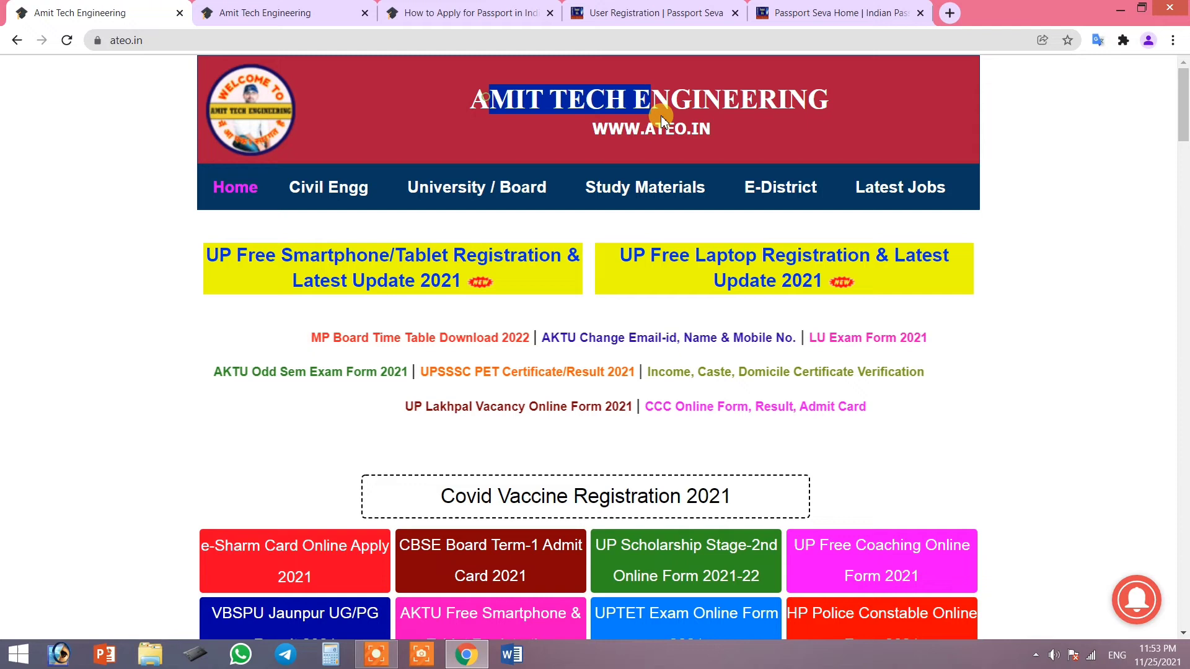
click(632, 11)
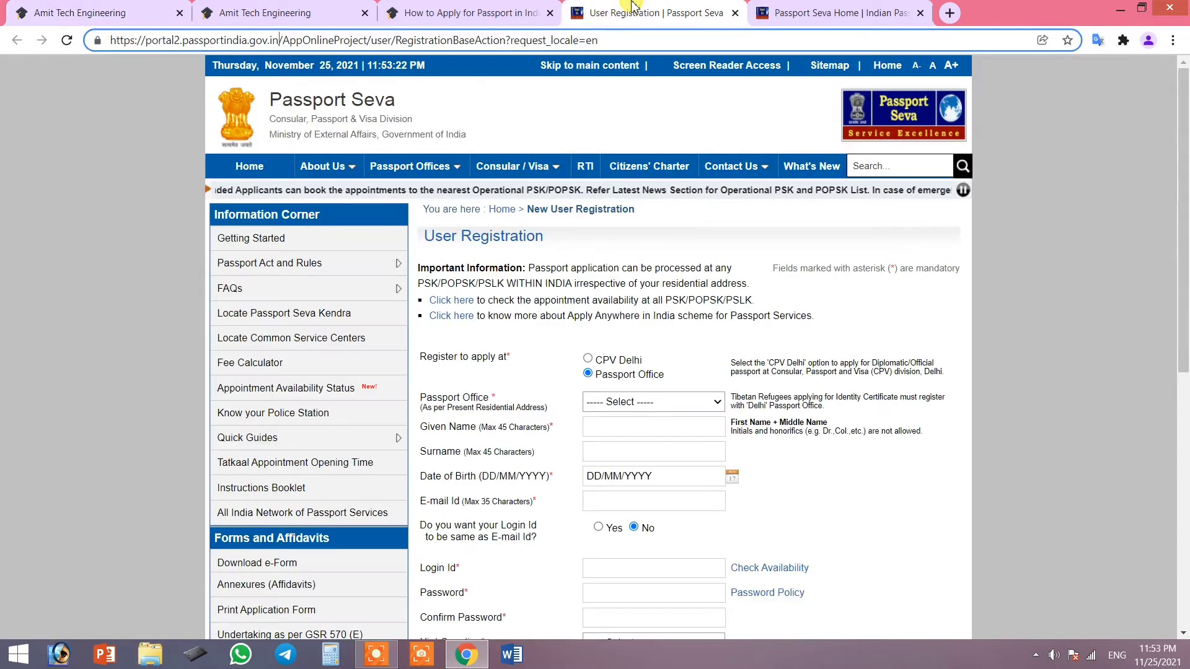
Step: Revisit the online registration link in the article's direct links table, and view the User Registration form fields
click(489, 12)
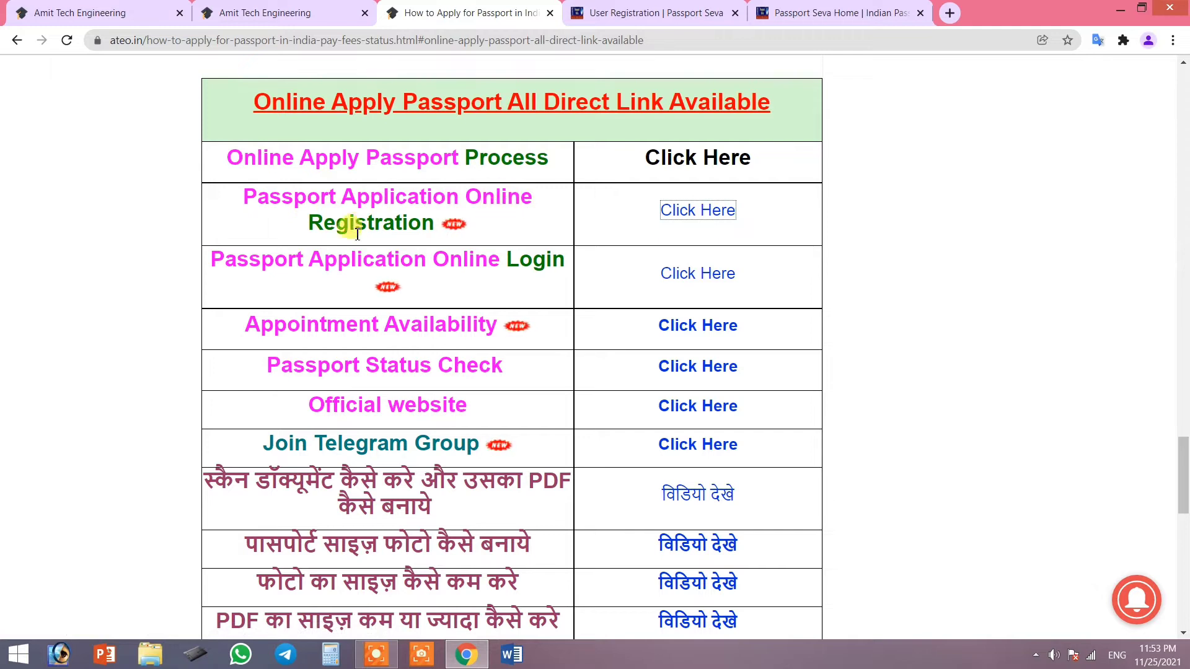
click(675, 211)
click(670, 11)
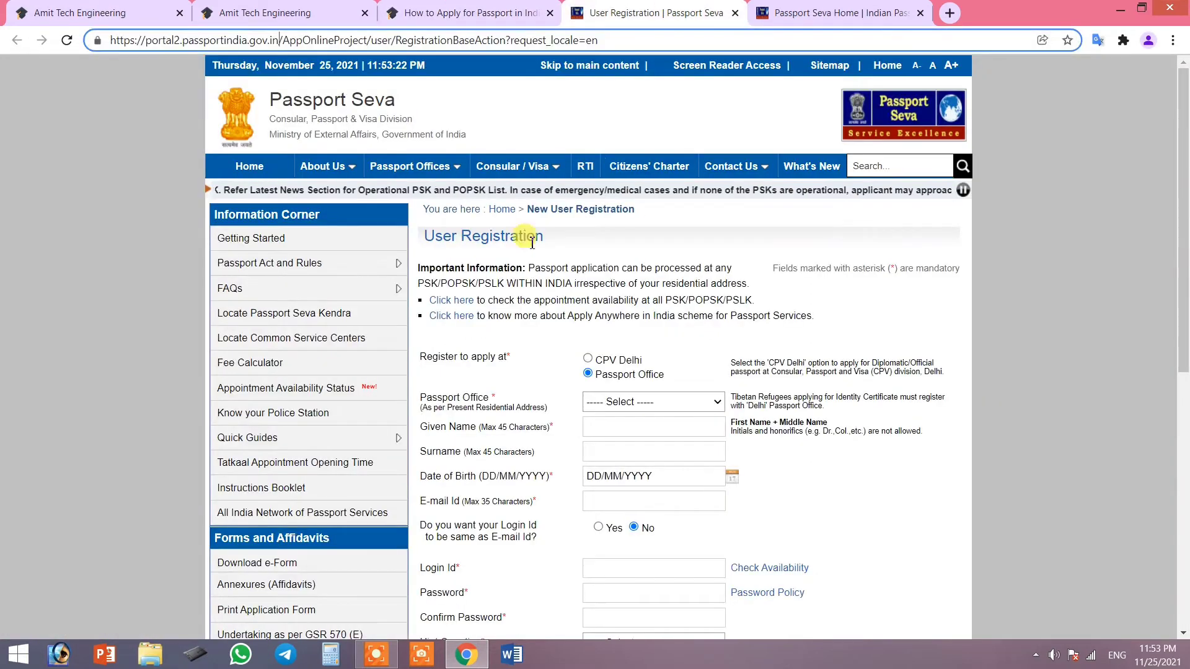
scroll(620, 271, down, 2)
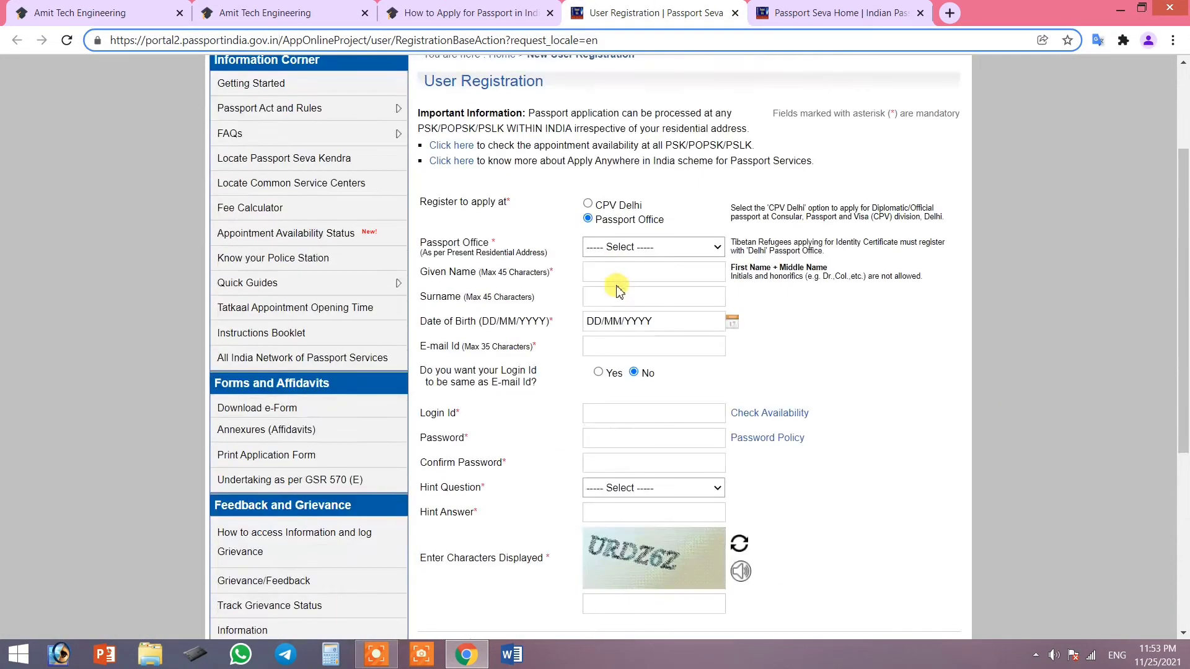
Step: Examine the article's document requirements for a fresh passport, covering proof of present address and proof of date of birth
click(432, 12)
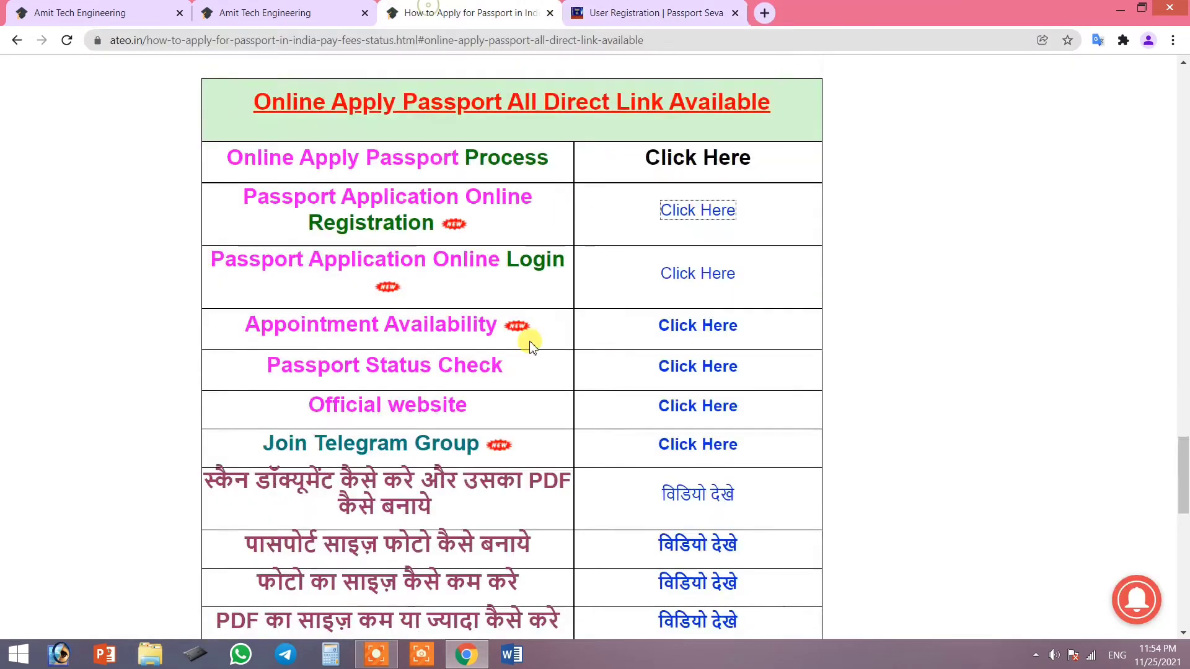
scroll(531, 340, down, 10)
scroll(528, 345, up, 8)
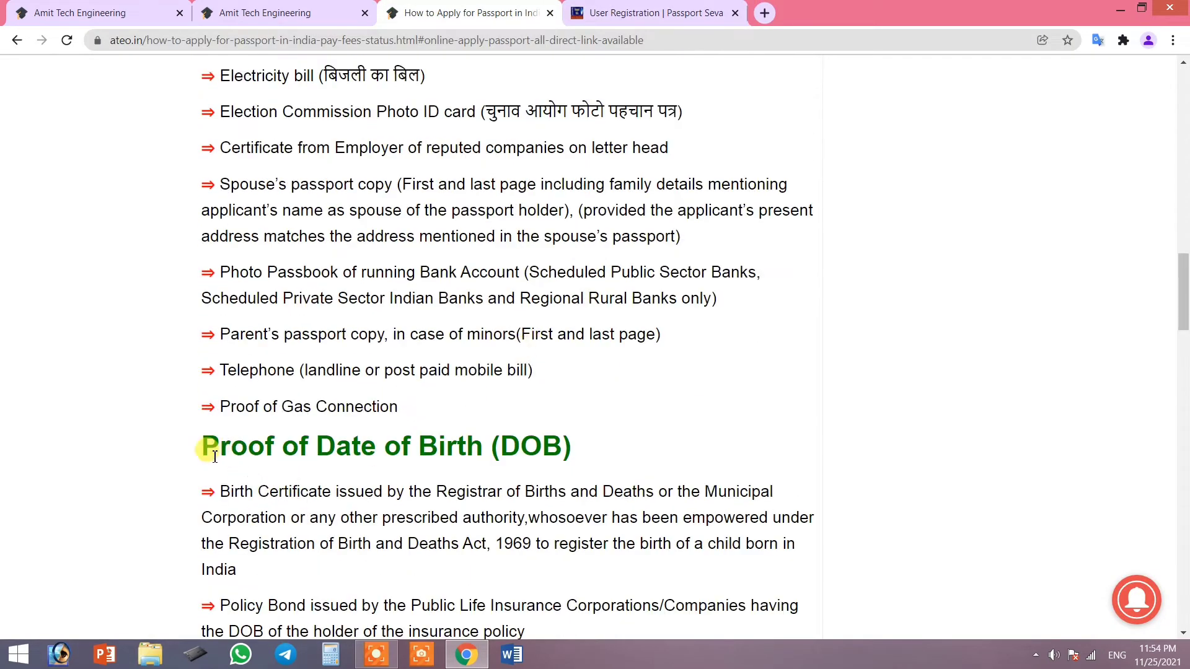
drag(204, 446, 593, 437)
scroll(578, 390, up, 20)
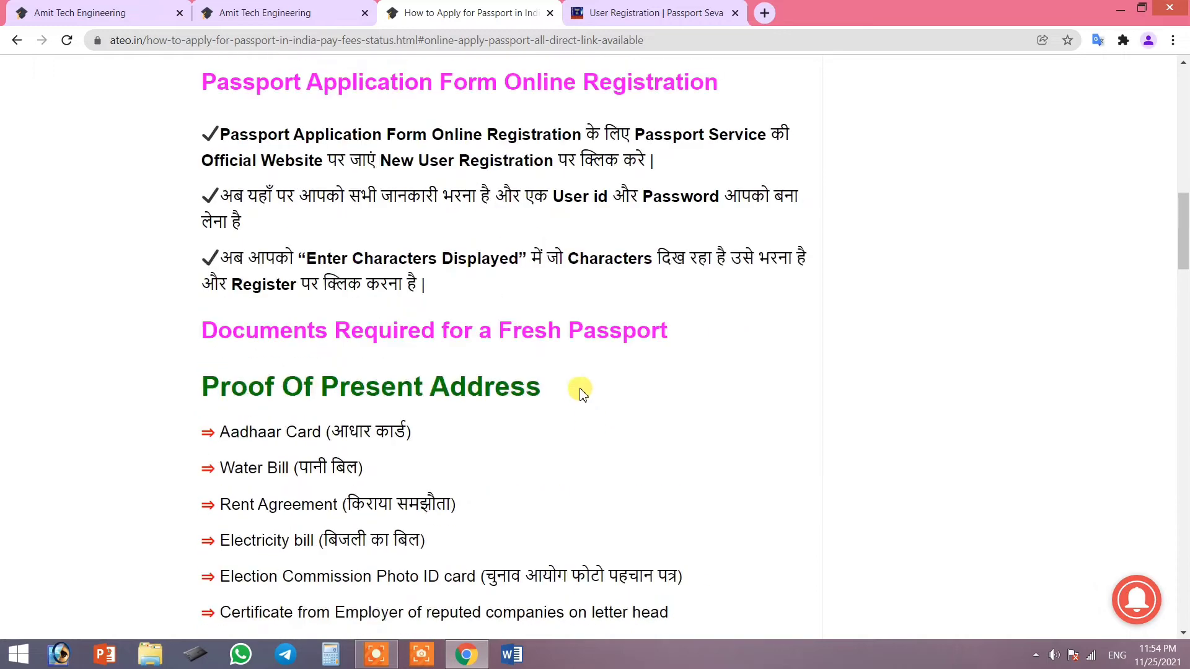
scroll(545, 380, down, 6)
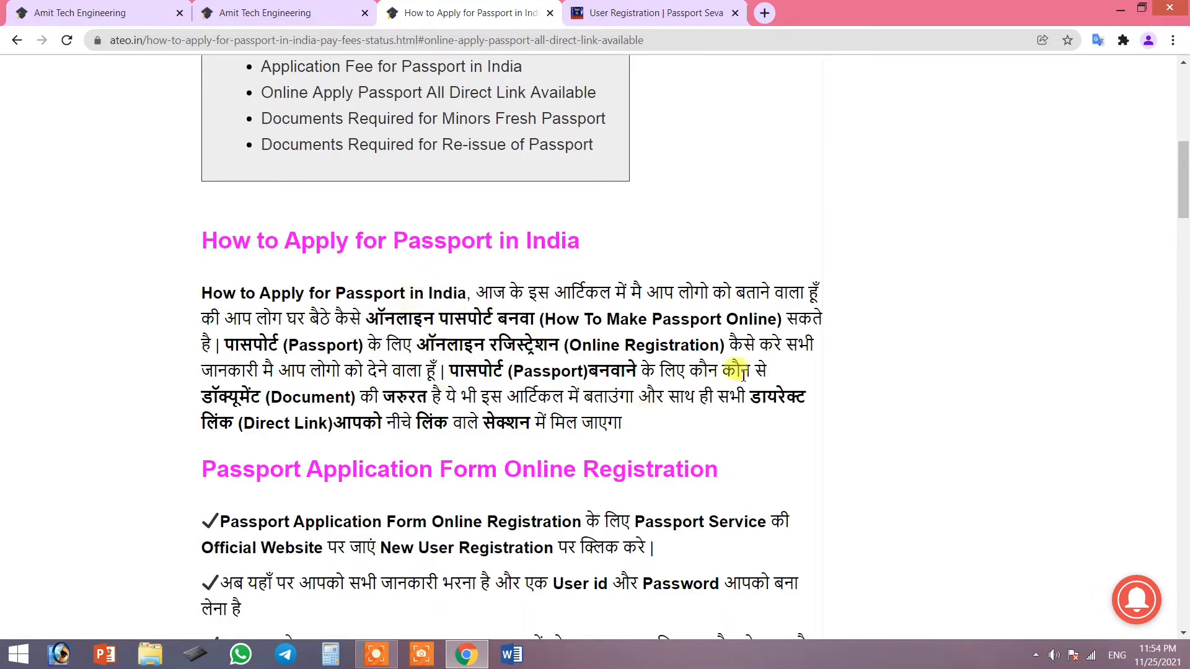
scroll(545, 379, down, 8)
scroll(534, 358, down, 20)
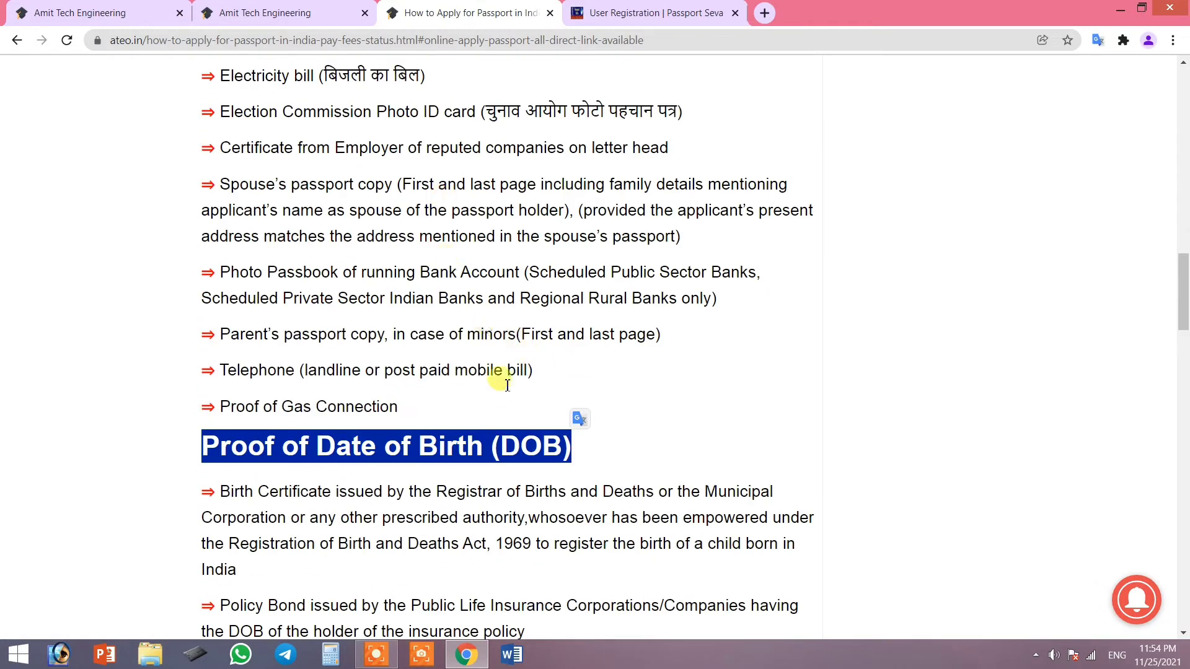
scroll(522, 409, down, 5)
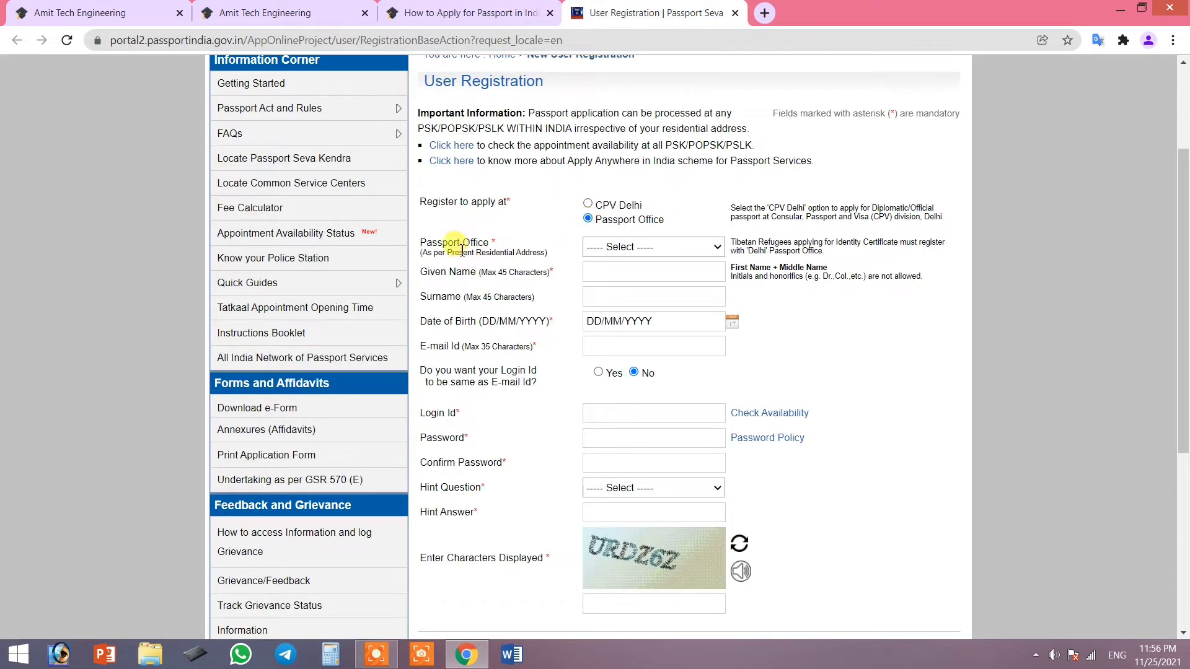
Step: Choose Lucknow as the Passport Office in the User Registration form
click(638, 248)
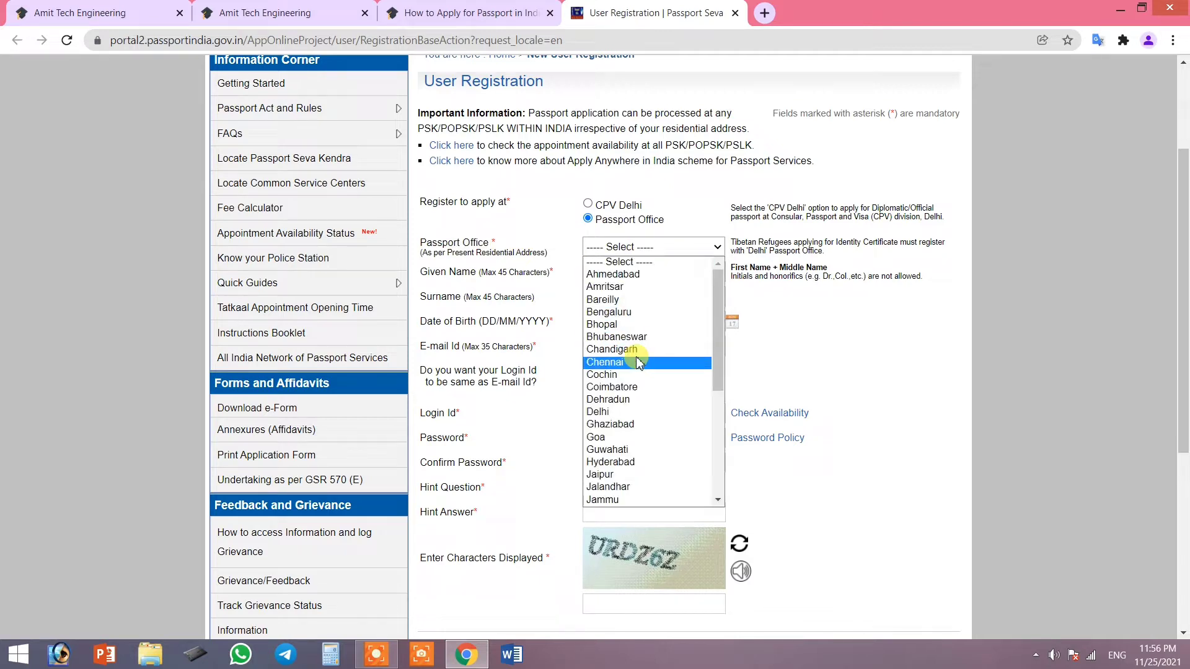
key(l)
scroll(638, 359, down, 5)
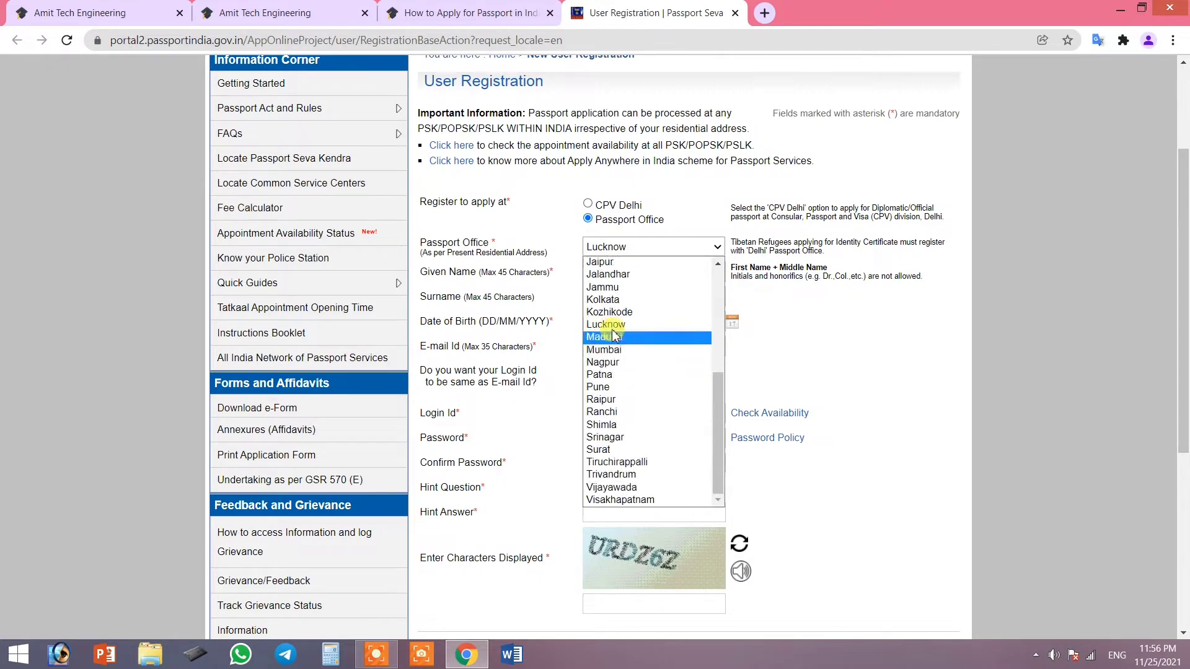
click(600, 327)
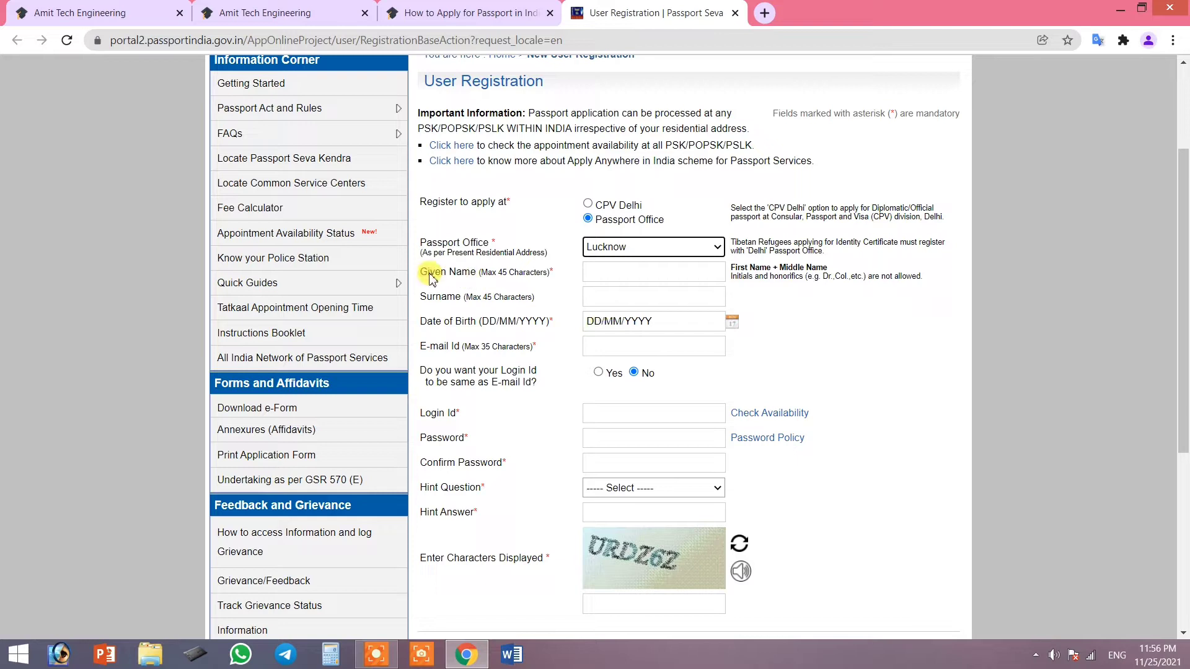
click(626, 259)
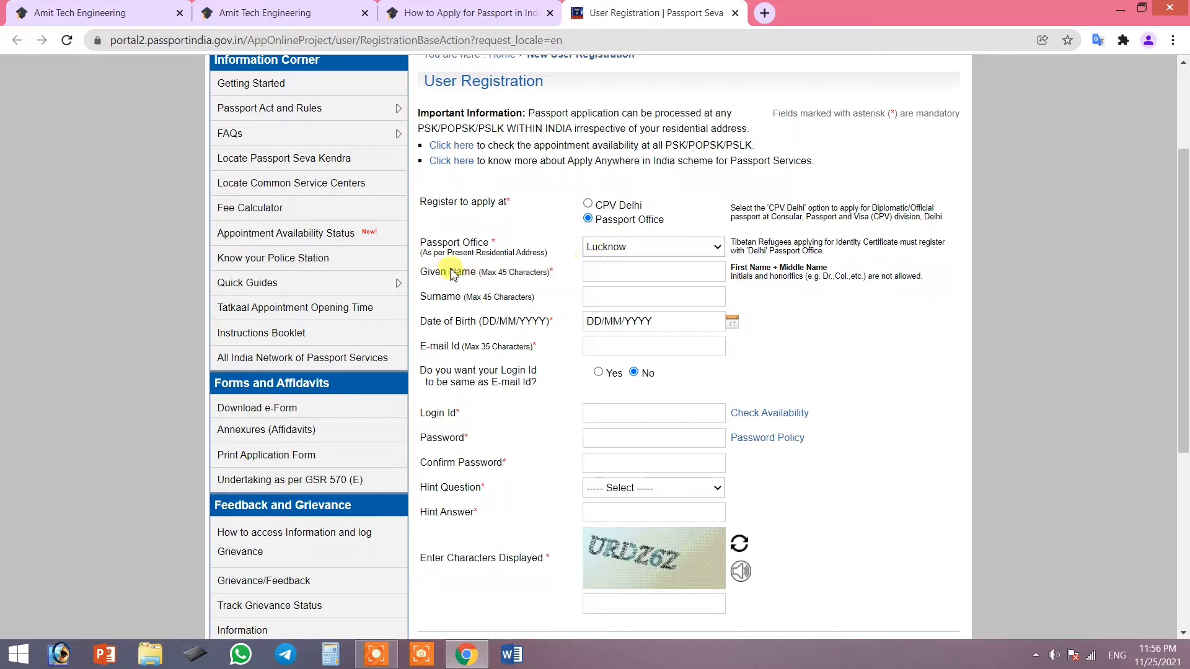
click(614, 271)
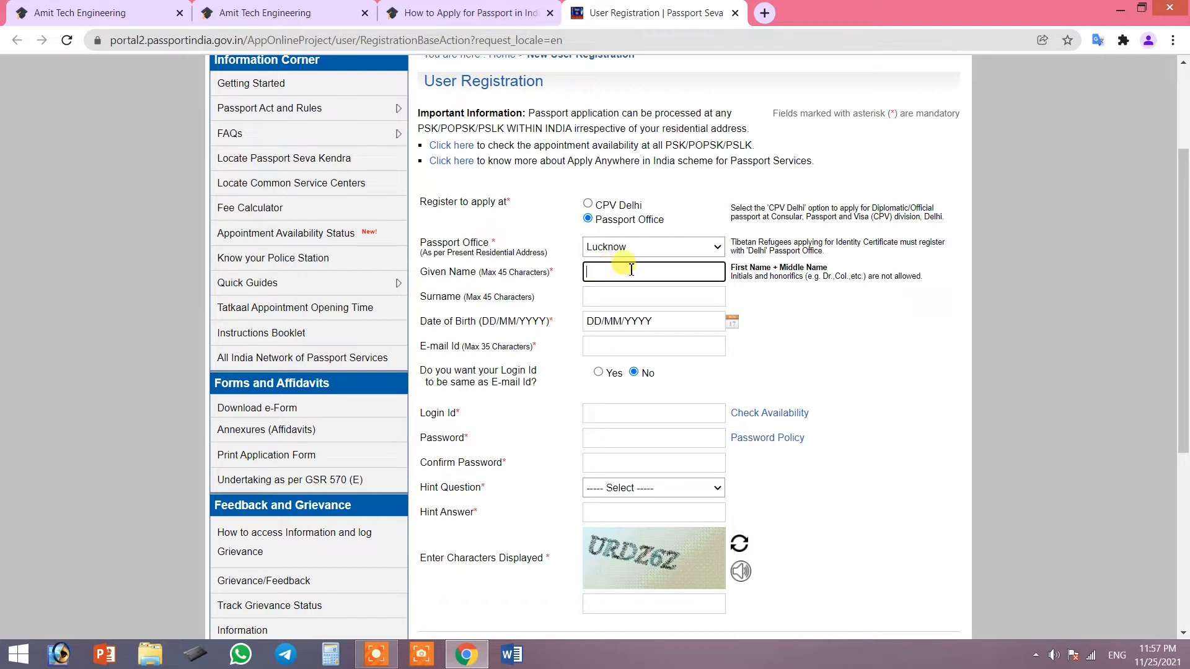
click(596, 297)
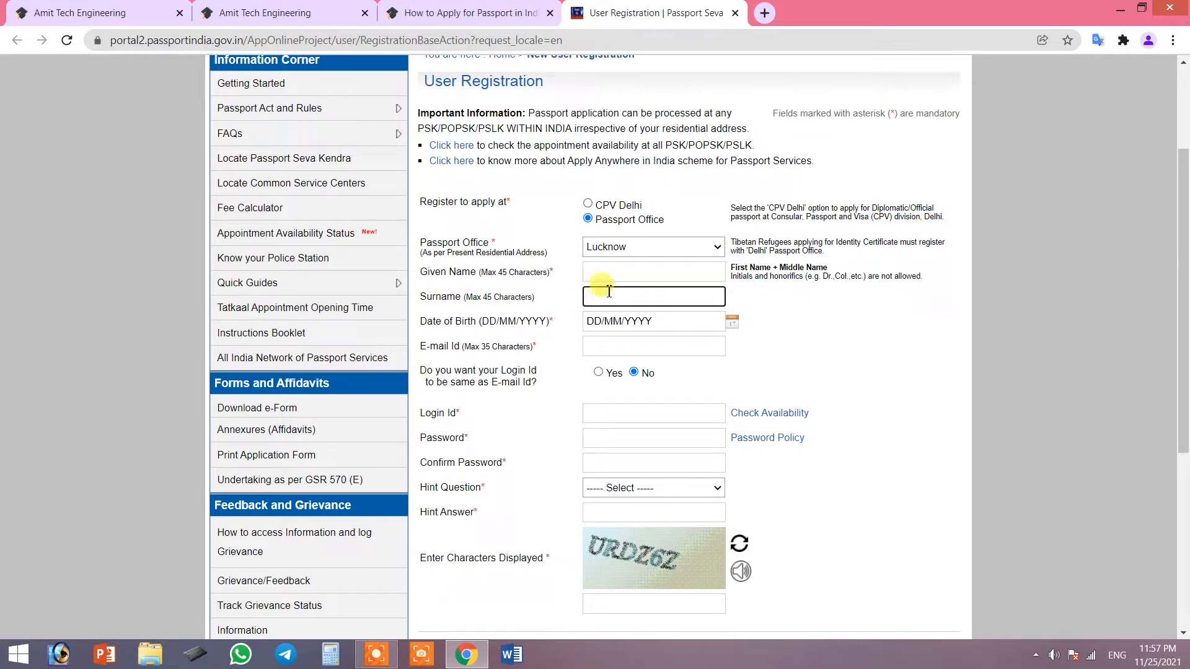
click(609, 279)
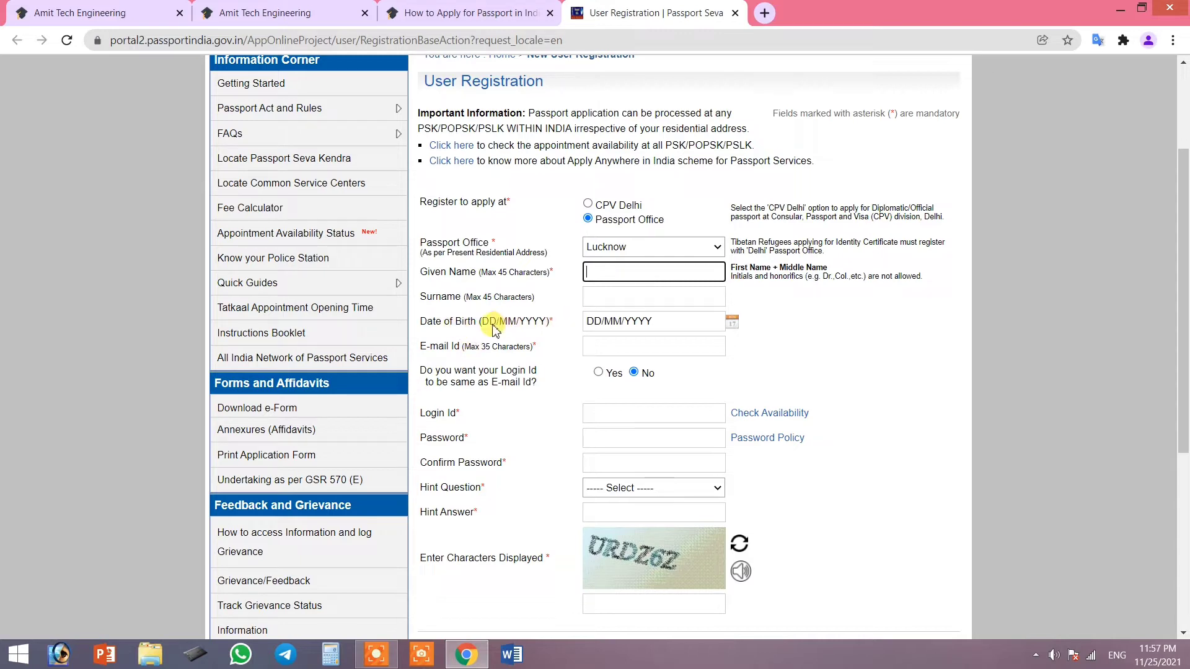
Step: Pick the applicant's date of birth from the calendar in the User Registration form
click(732, 323)
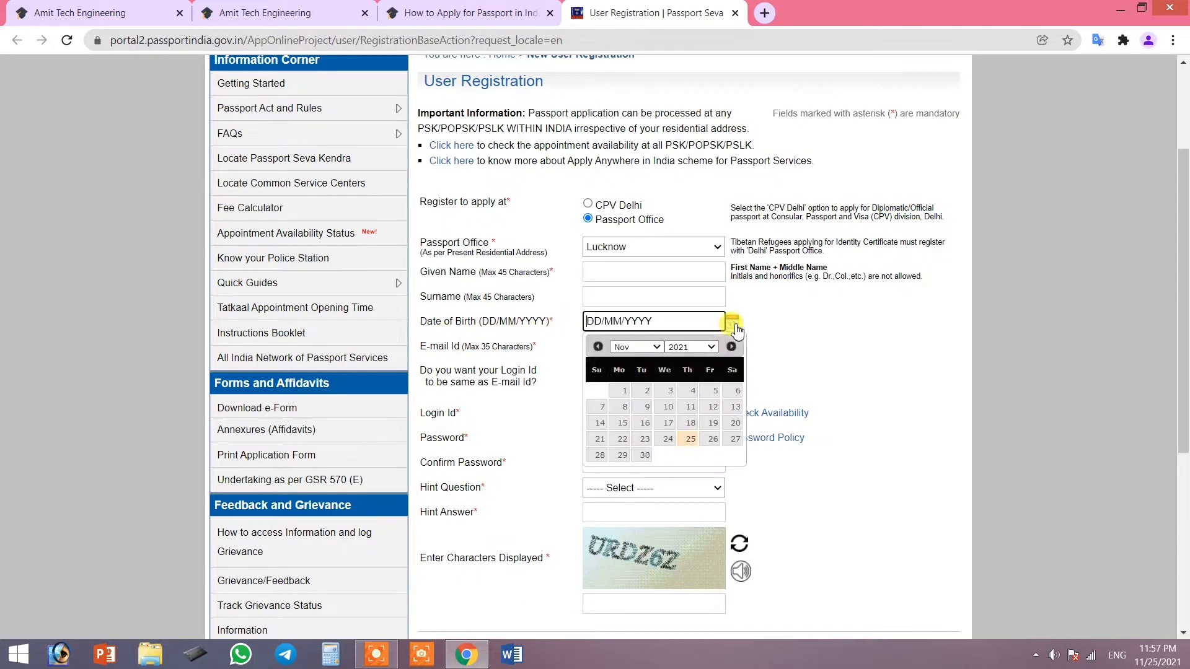
click(694, 349)
click(689, 437)
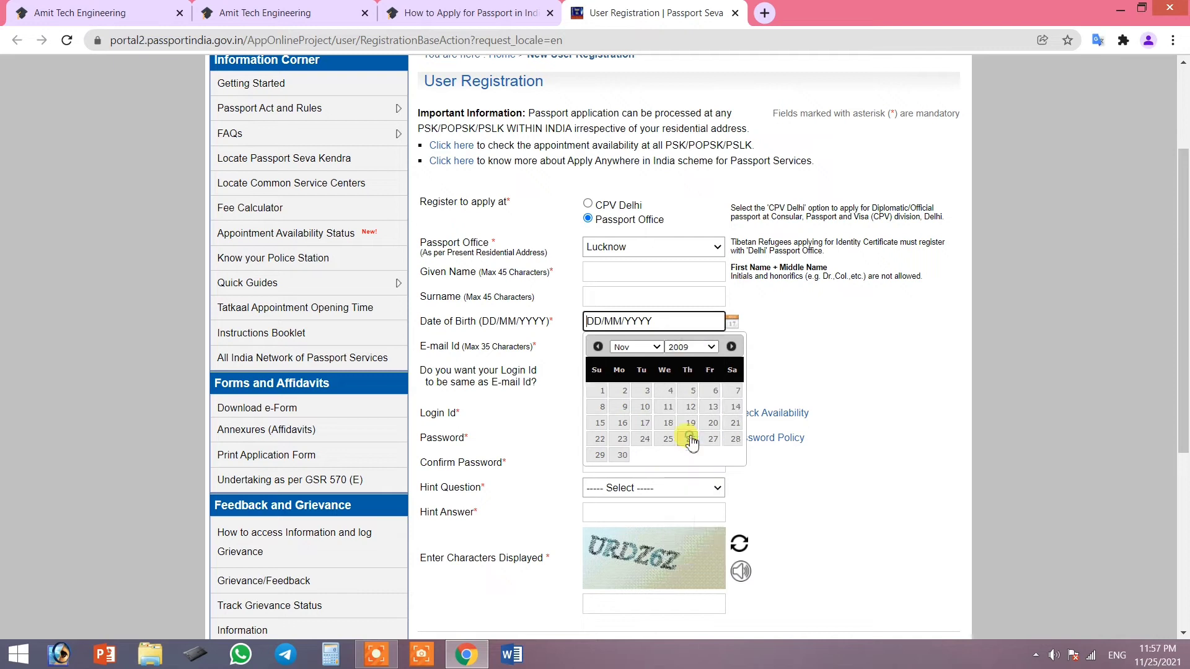
click(636, 348)
click(638, 425)
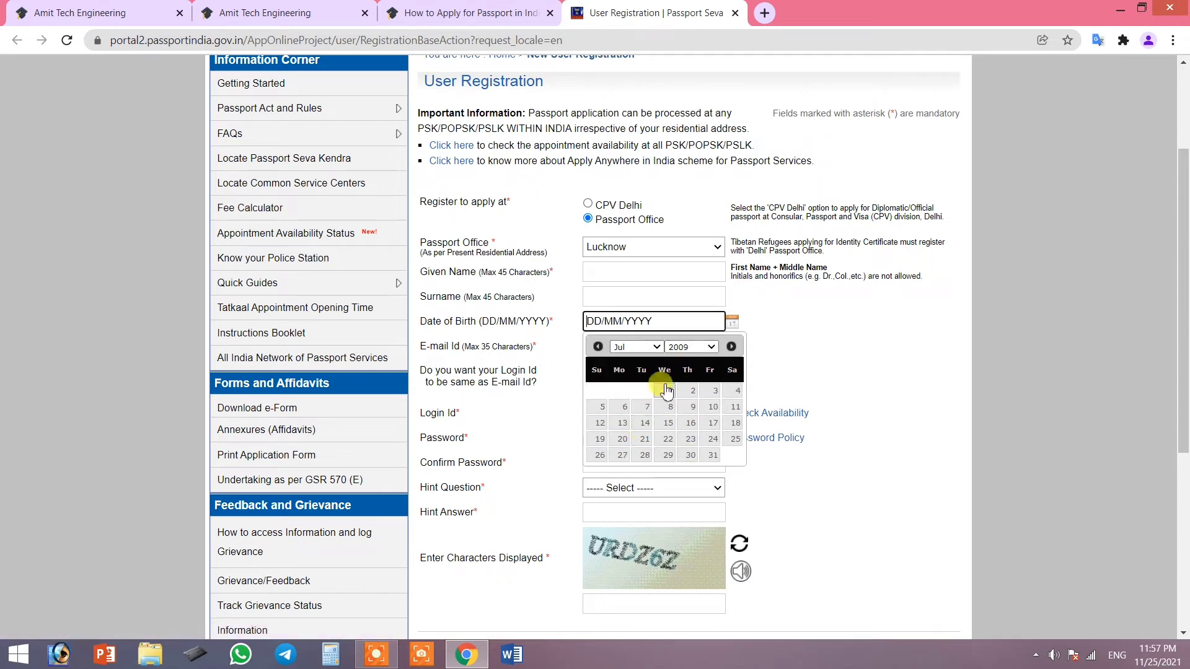
click(692, 407)
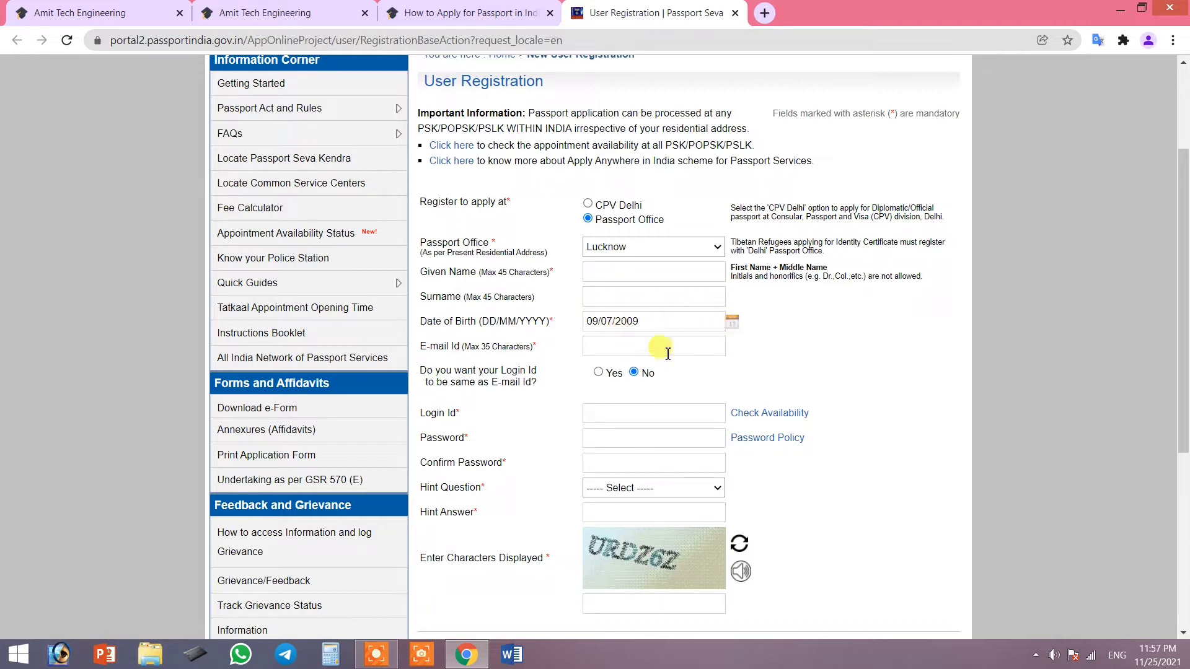
Step: Enter the applicant's e-mail address and set the Login Id to be the same as the E-mail Id
click(612, 349)
click(606, 343)
key(ctrl+v)
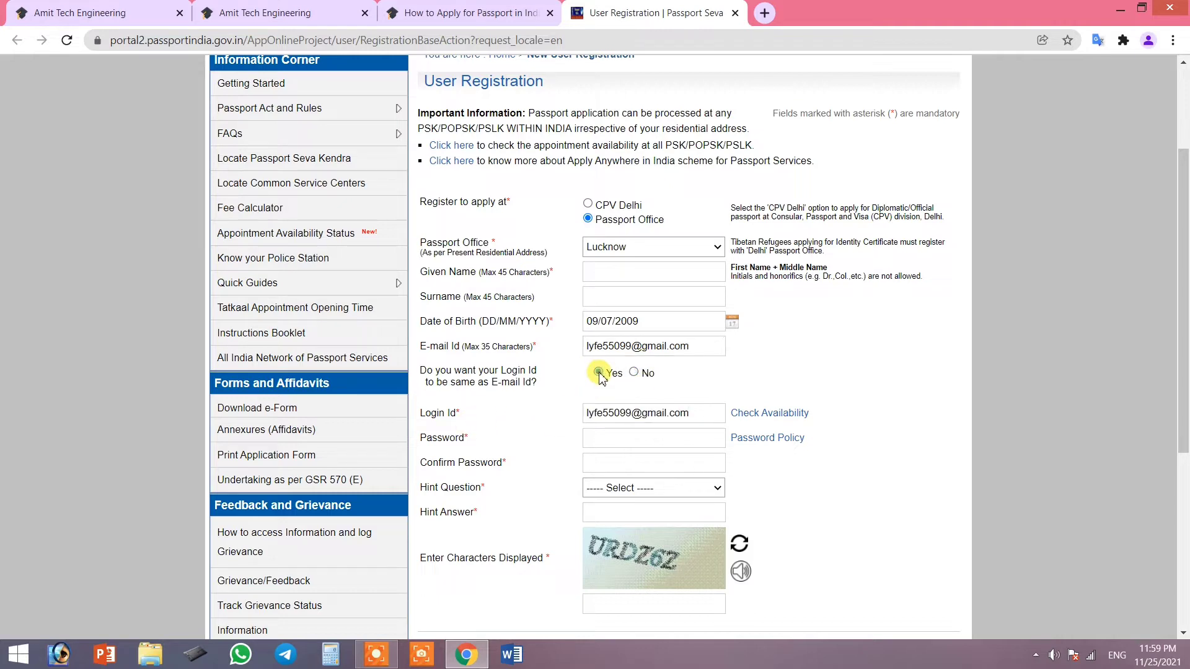
click(635, 374)
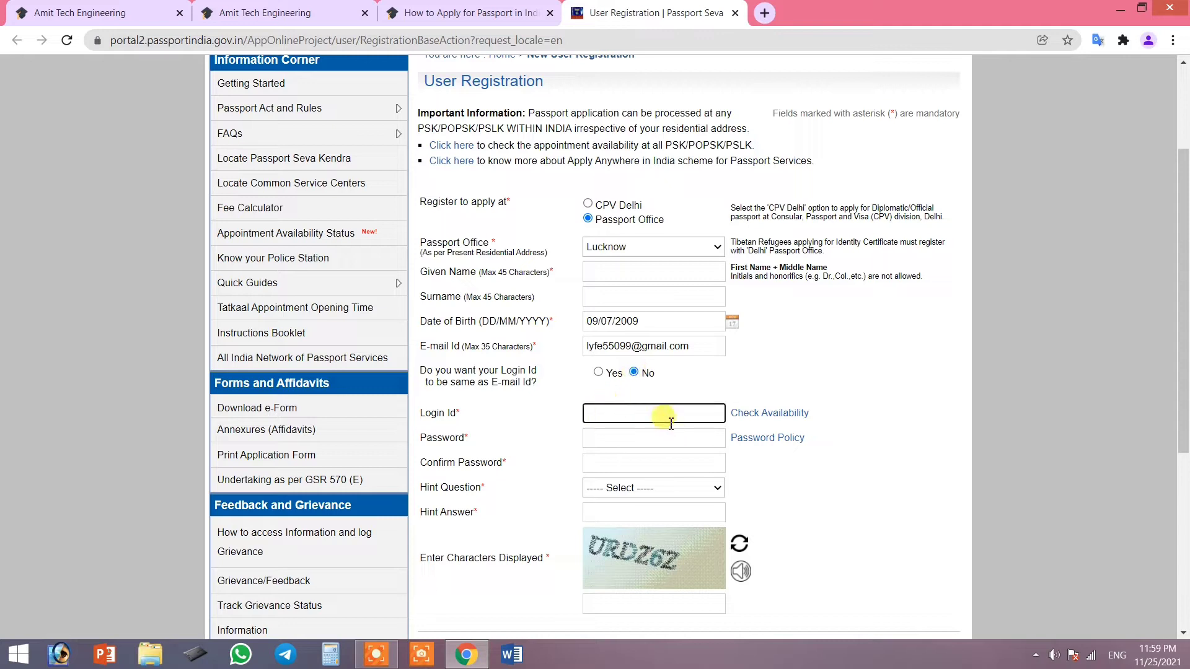
click(601, 374)
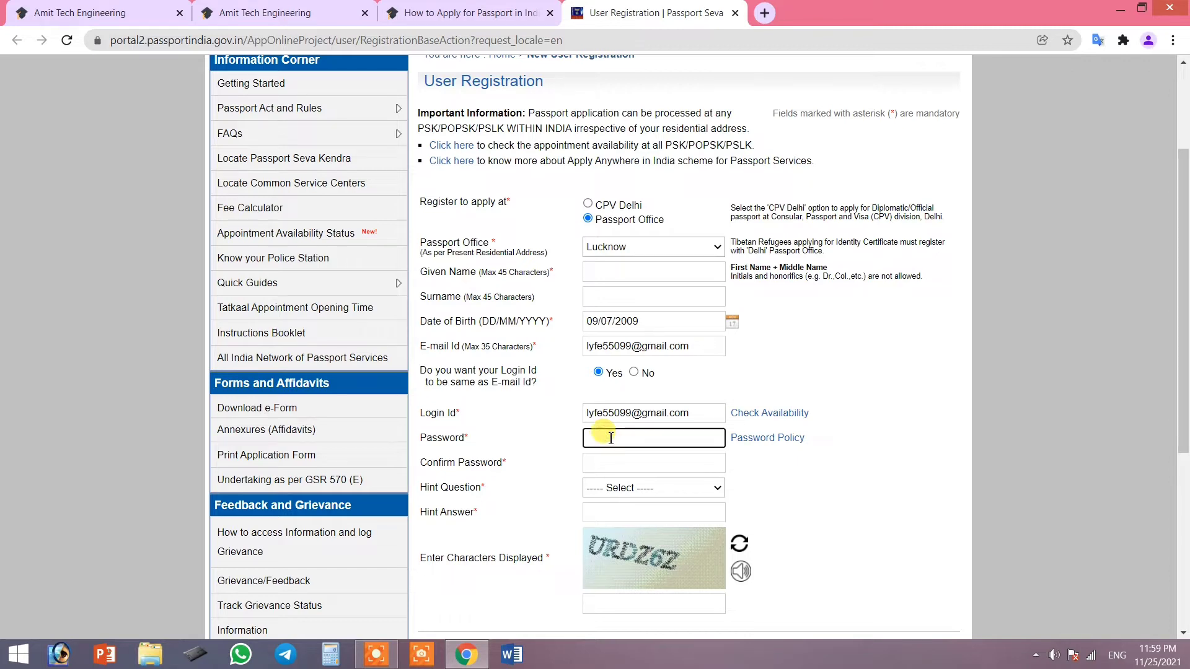
Step: Review the sample password in the Word document, and return to the User Registration form
key(alt+Tab)
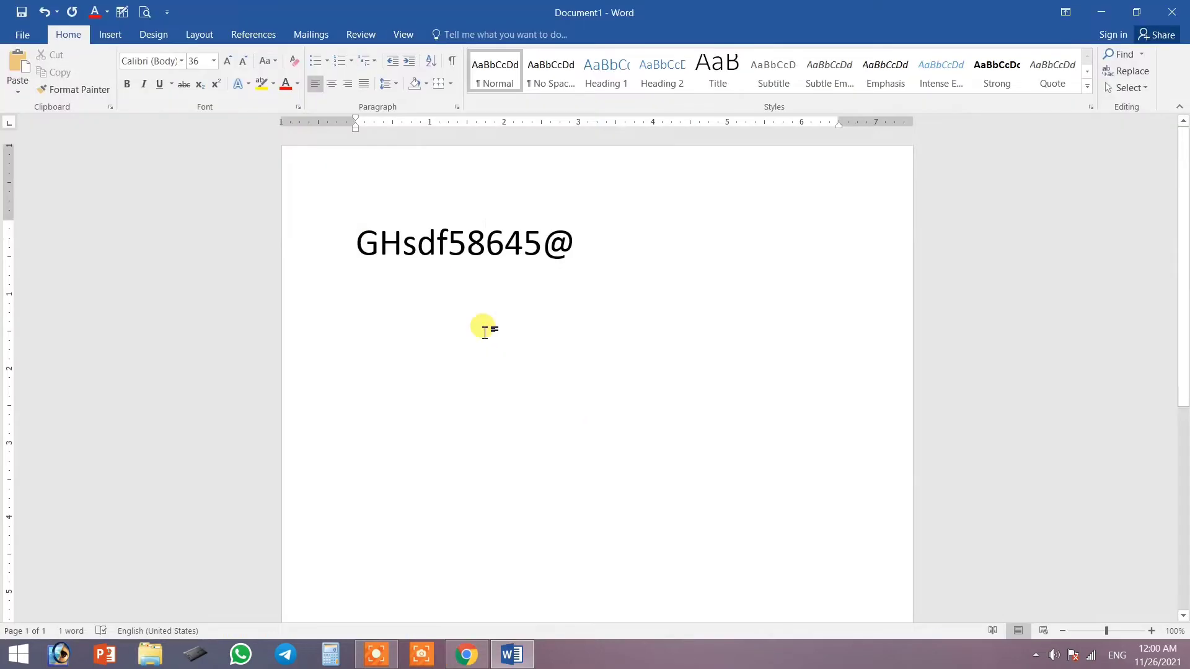
drag(360, 235, 573, 240)
click(571, 243)
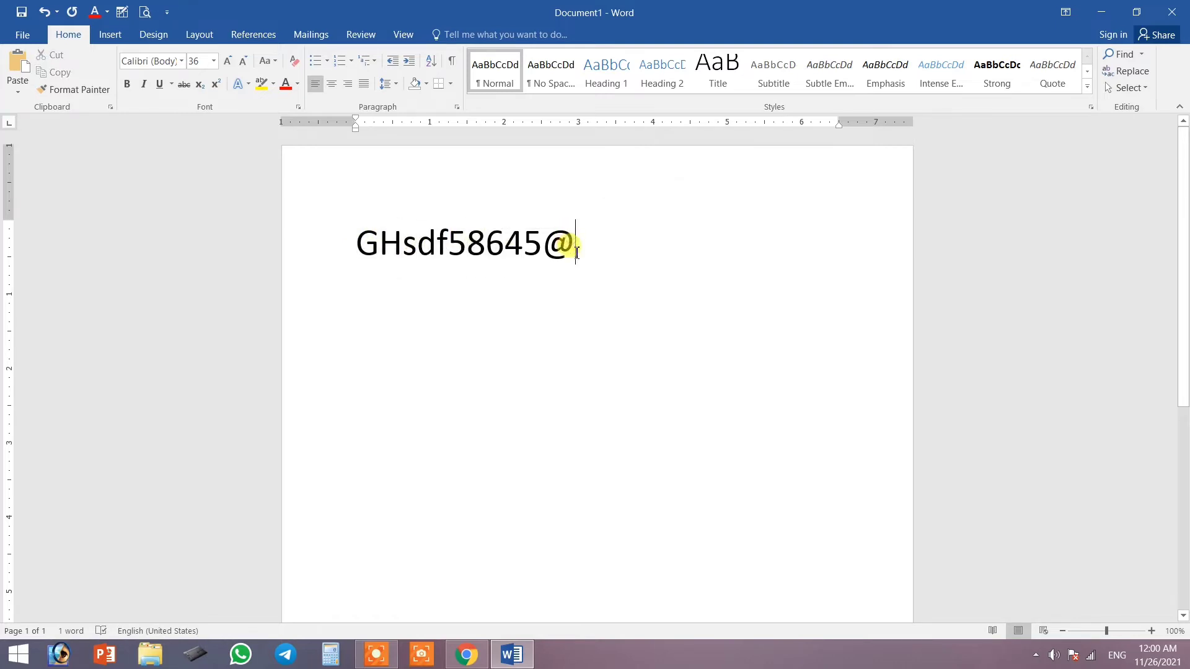
triple_click(385, 244)
click(1101, 13)
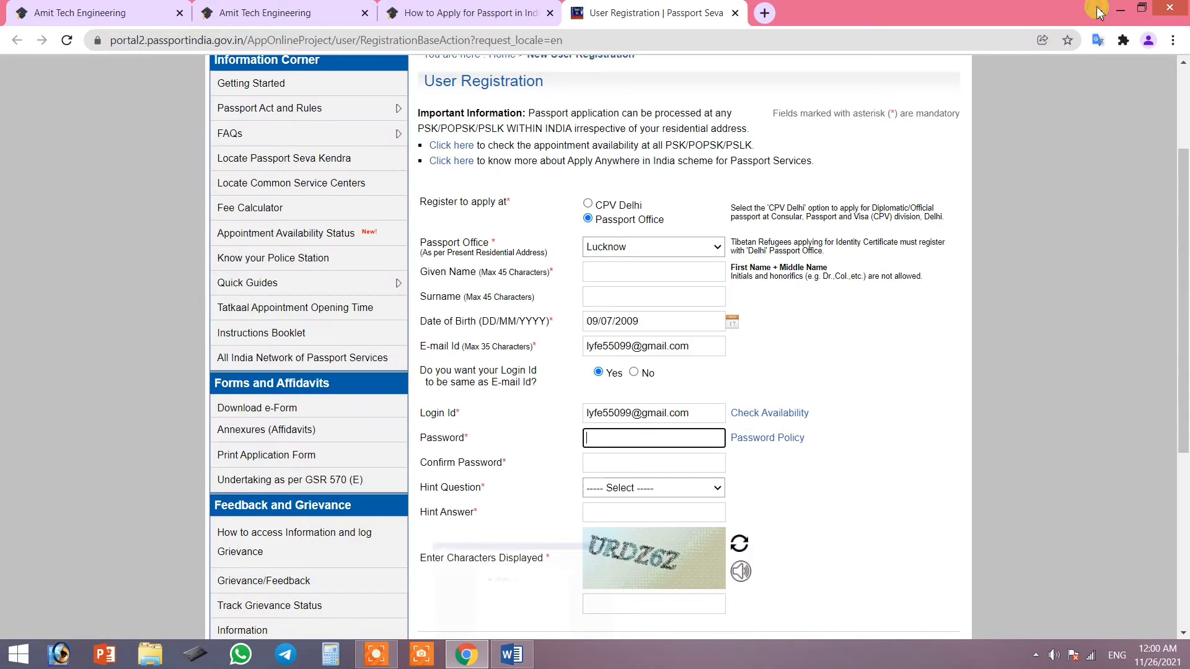
Step: Enter and confirm the account password, and choose Birth City as the Hint Question
click(603, 438)
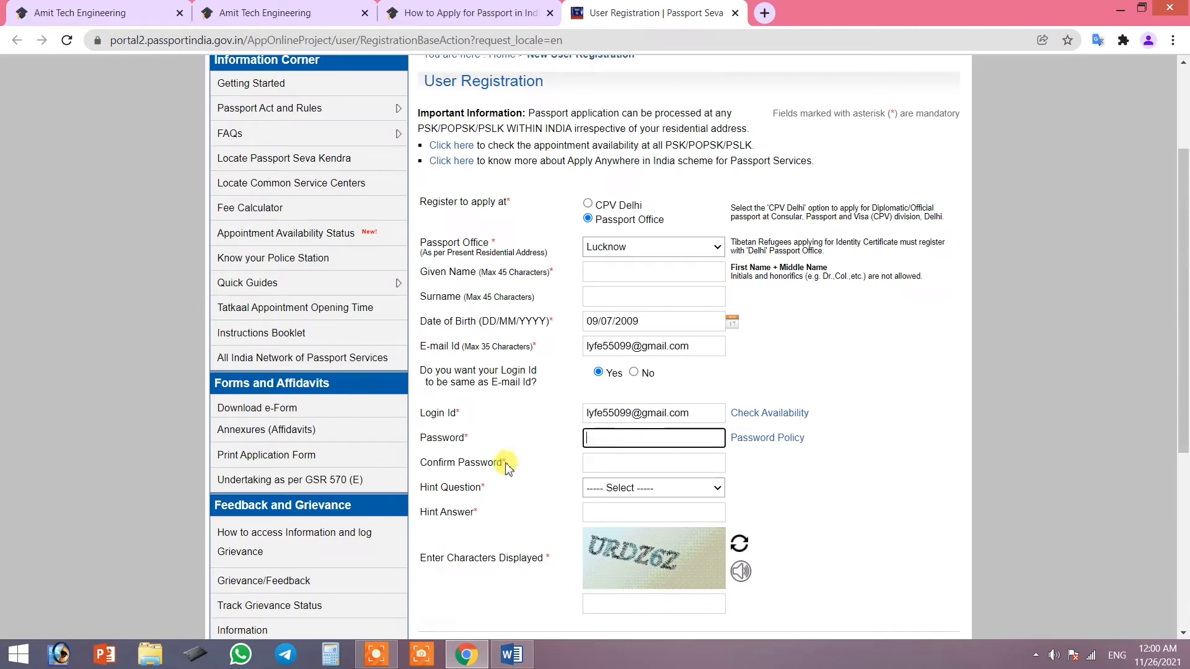
click(617, 461)
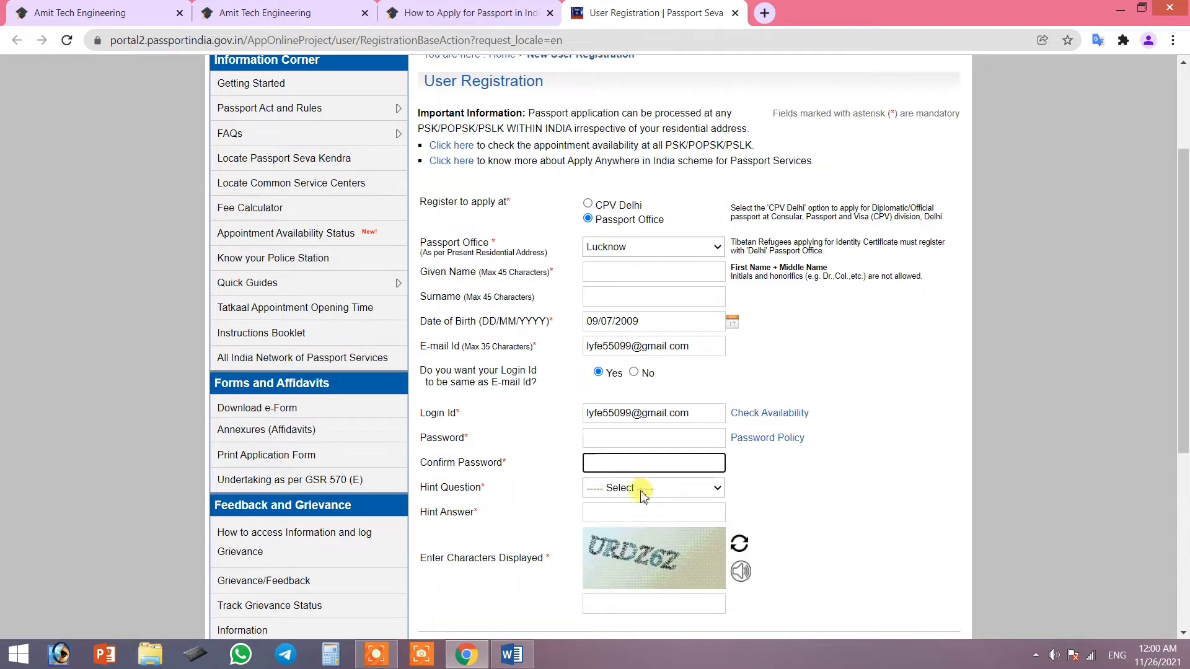
click(676, 491)
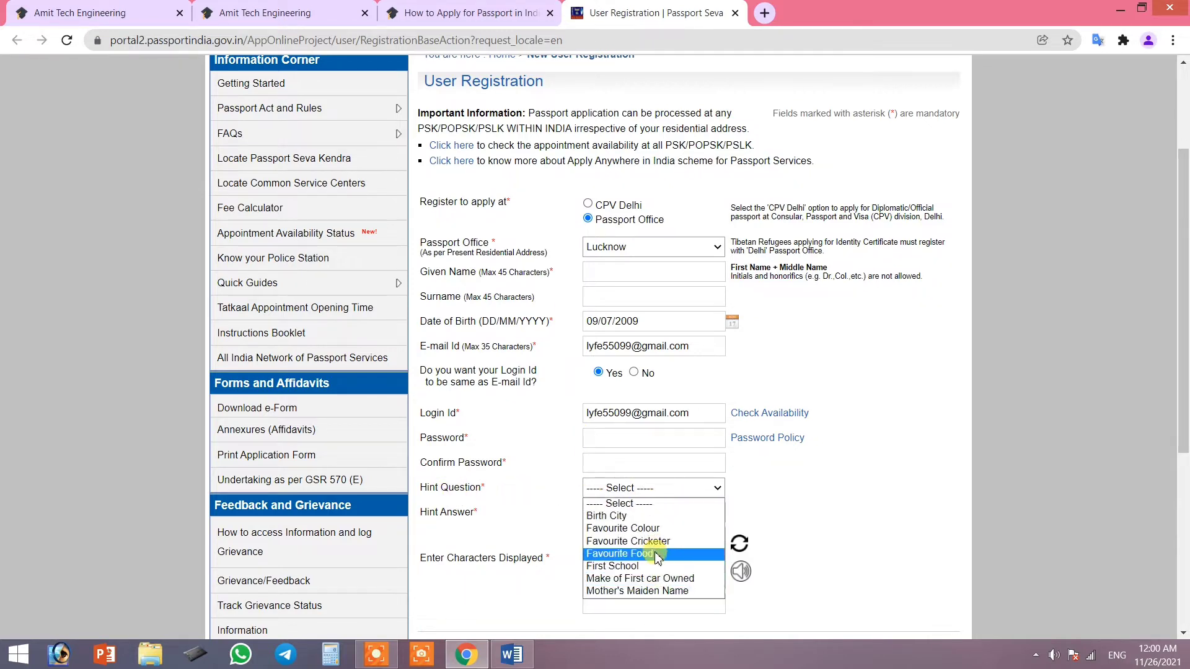
click(642, 520)
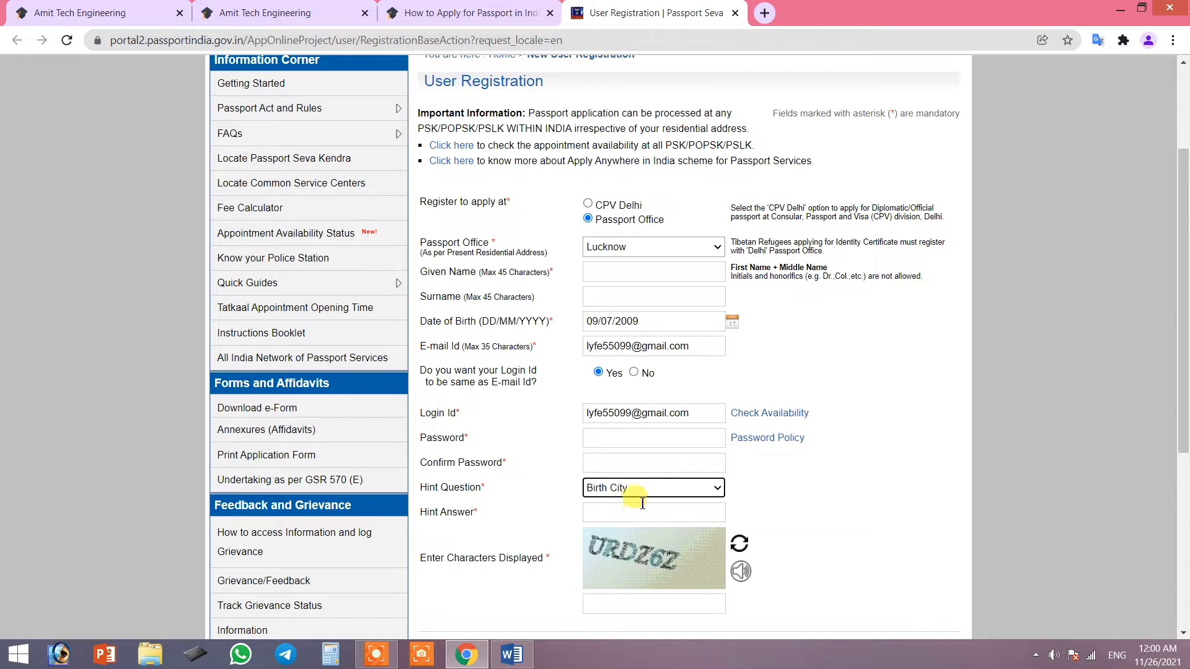
Step: Enter the hint answer and the displayed captcha characters, and submit the registration
scroll(750, 455, down, 1)
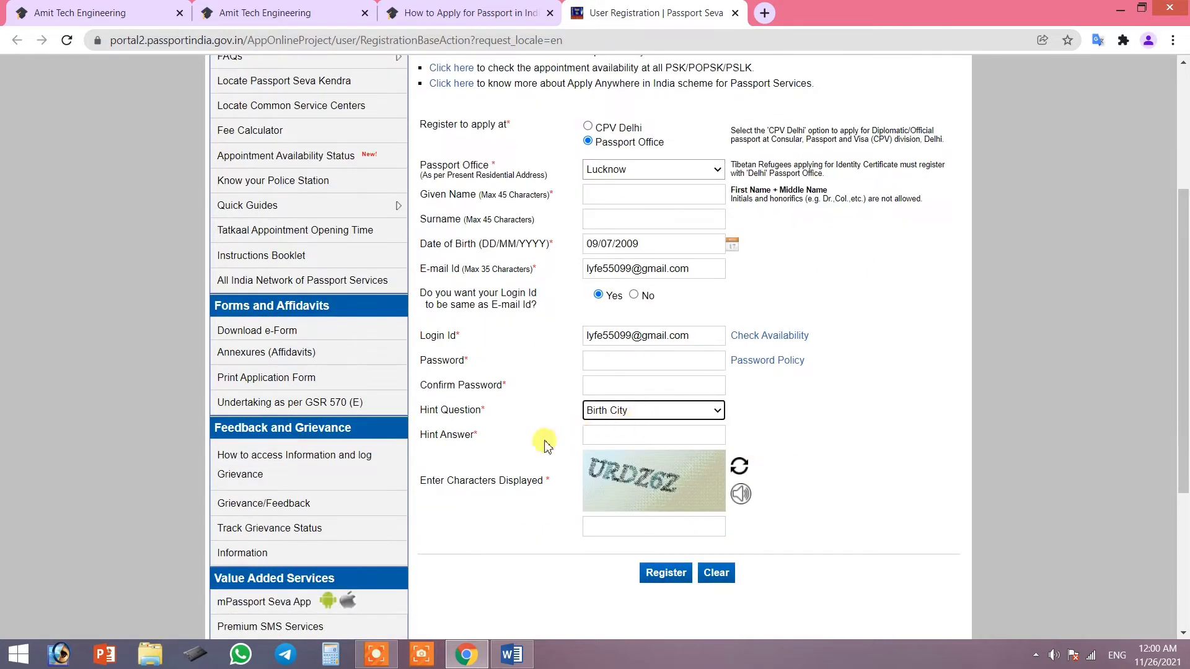
click(618, 438)
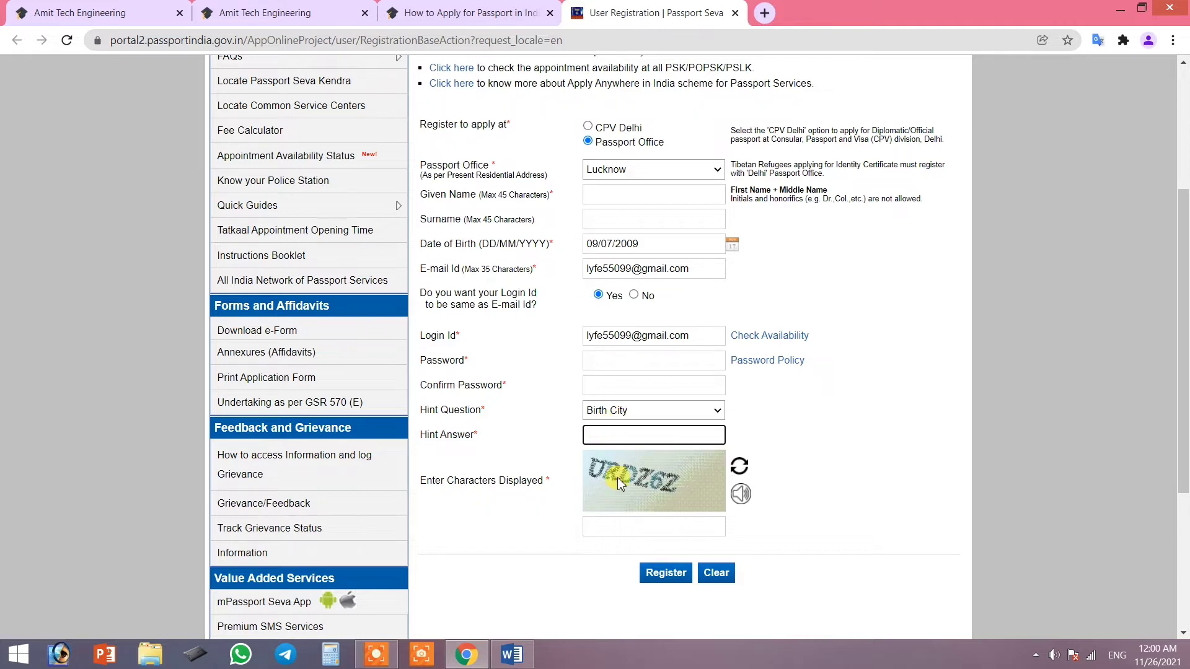
click(629, 526)
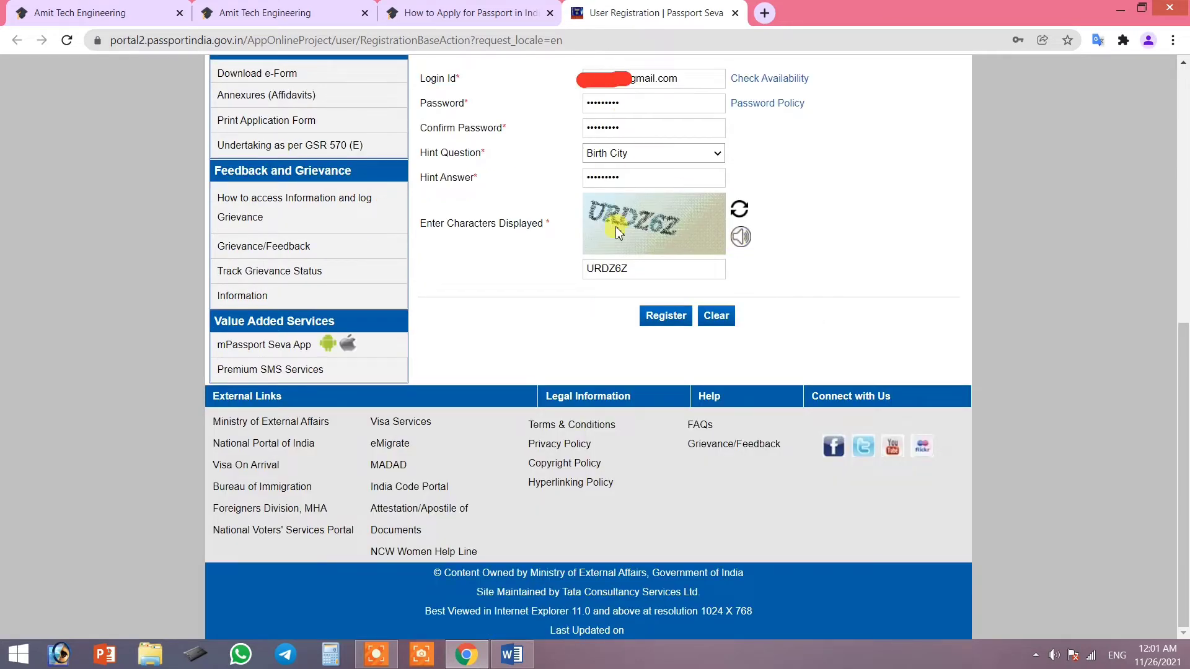
click(666, 318)
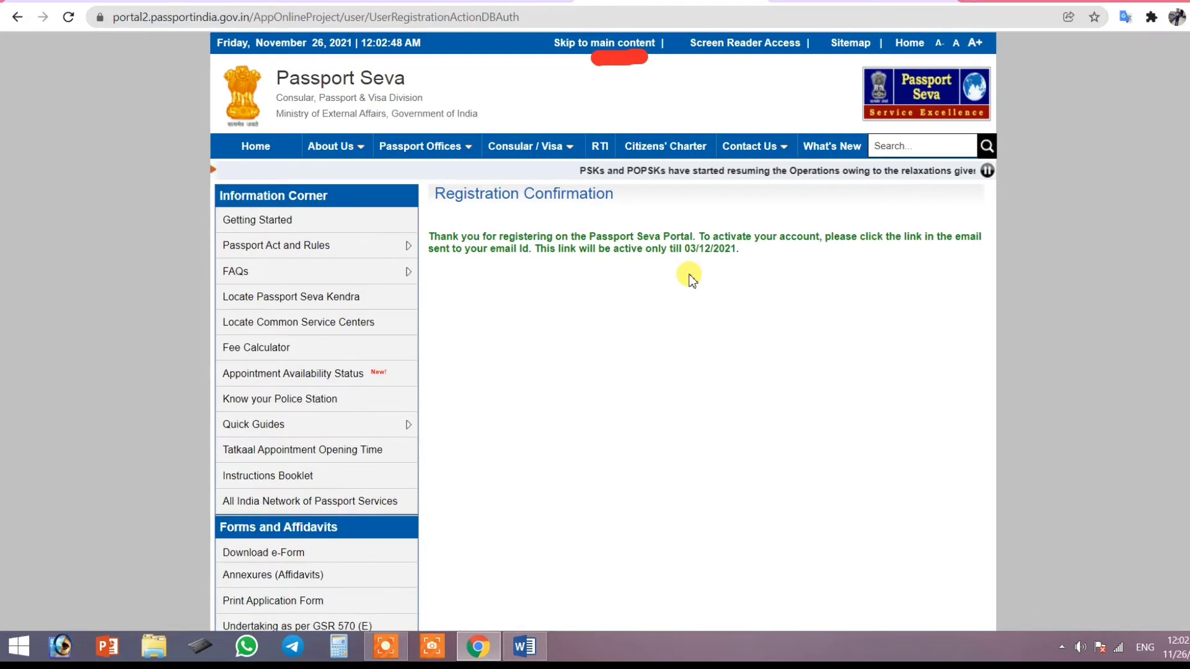
Step: Read the Registration Confirmation message about activating the account through the e-mailed link
drag(438, 236, 738, 251)
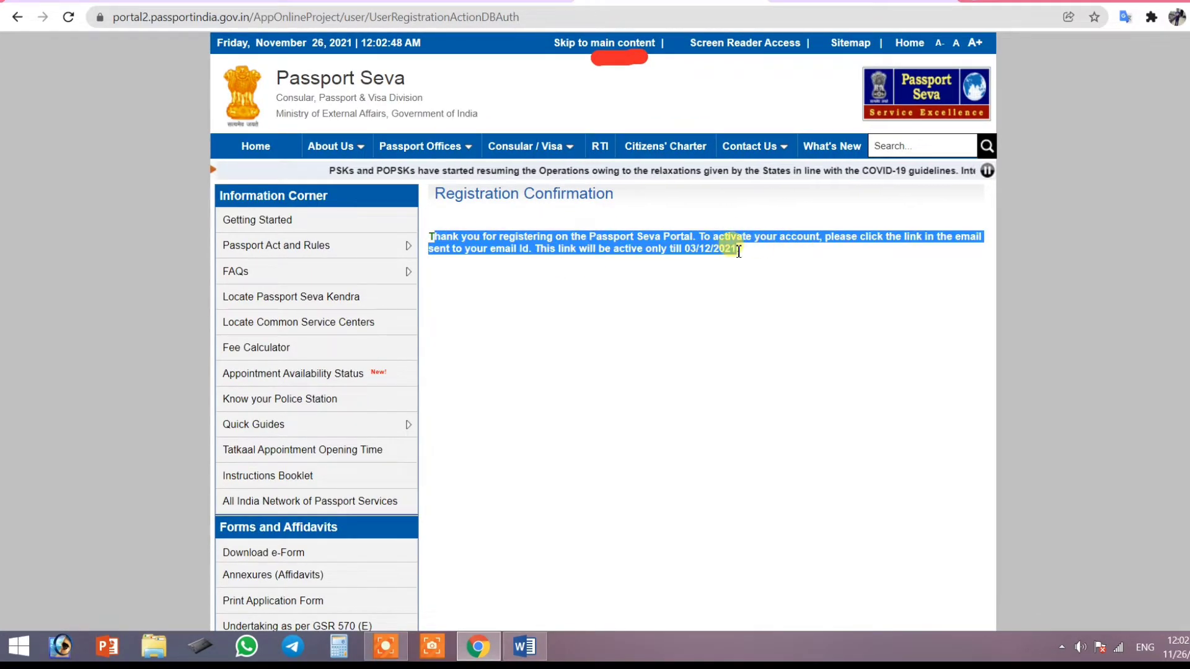
click(533, 236)
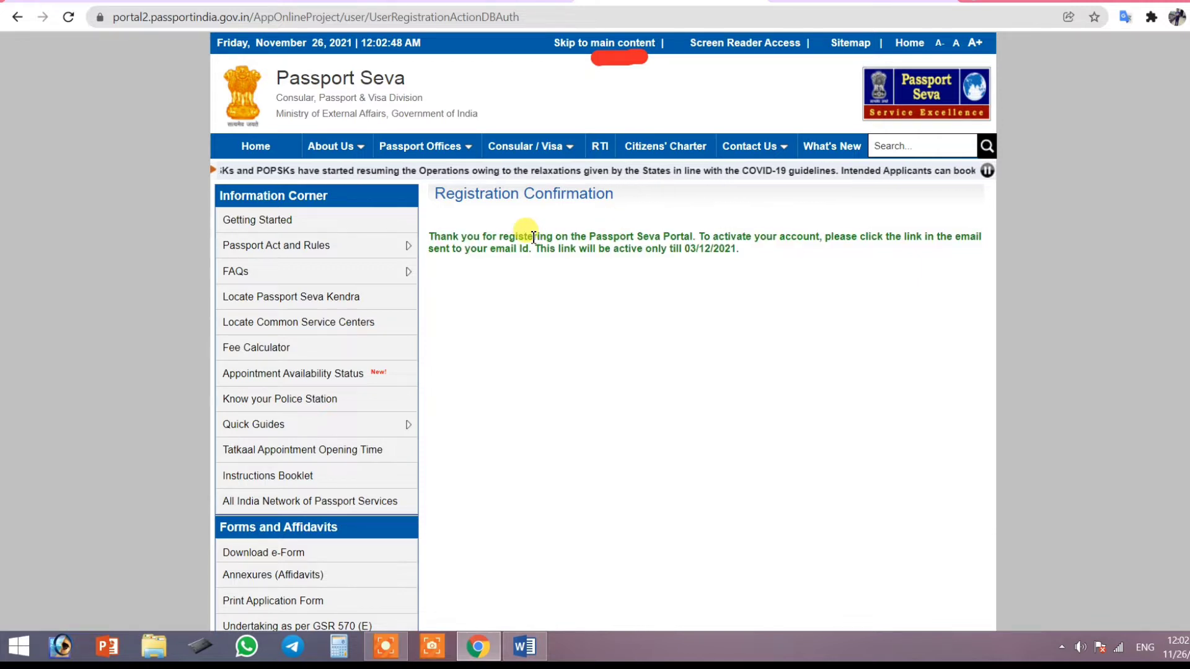
drag(502, 236, 757, 253)
click(757, 252)
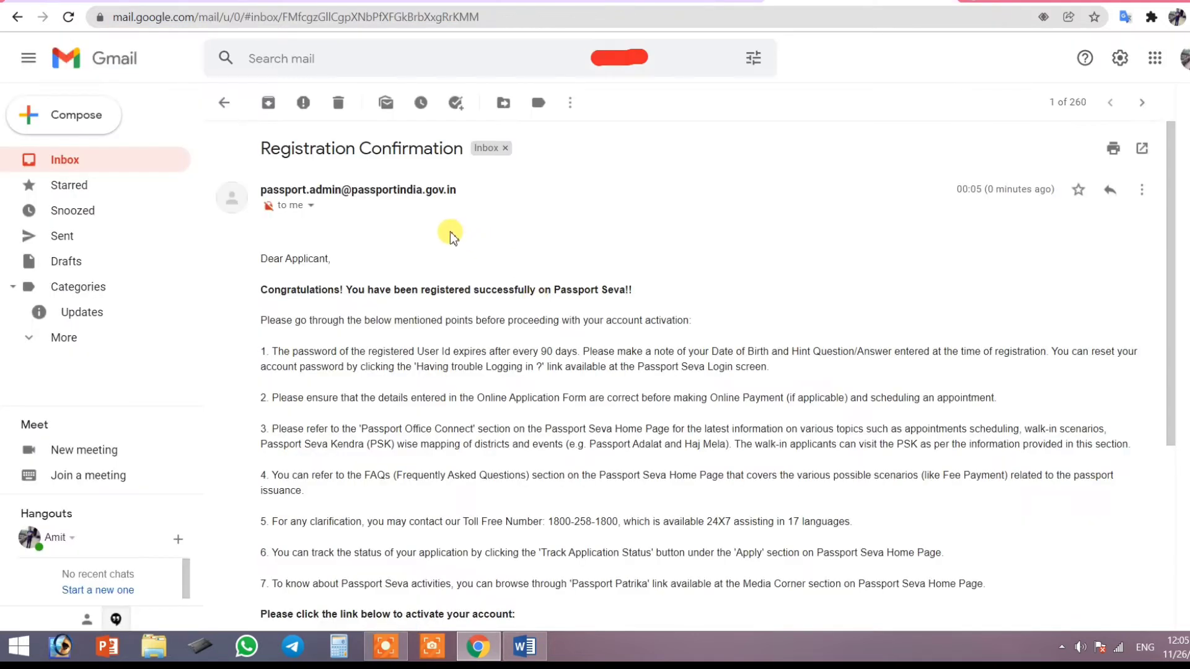
Step: Read through the Registration Confirmation e-mail in Gmail and open its account activation link
scroll(451, 220, down, 1)
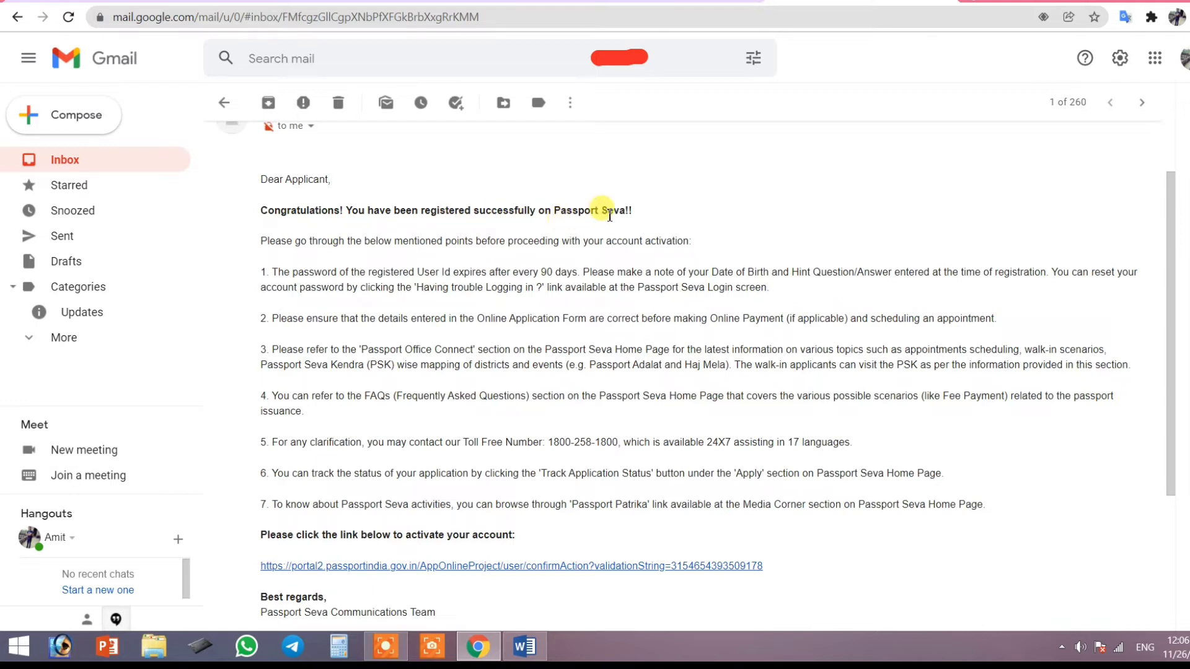
scroll(537, 409, down, 3)
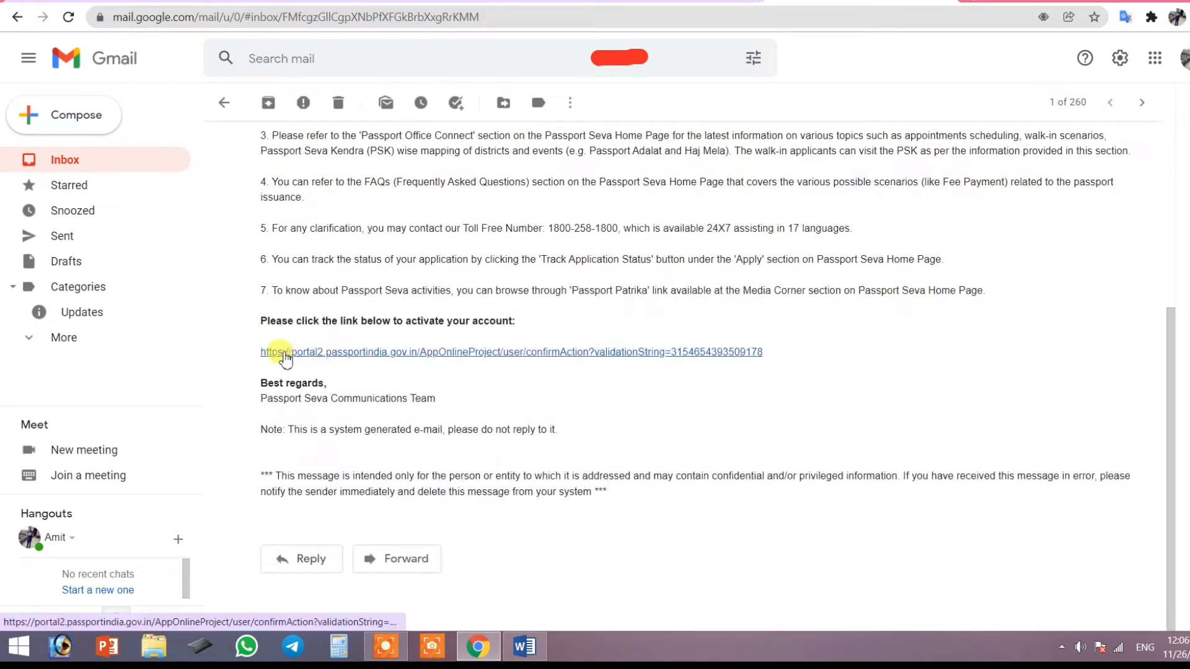
click(539, 352)
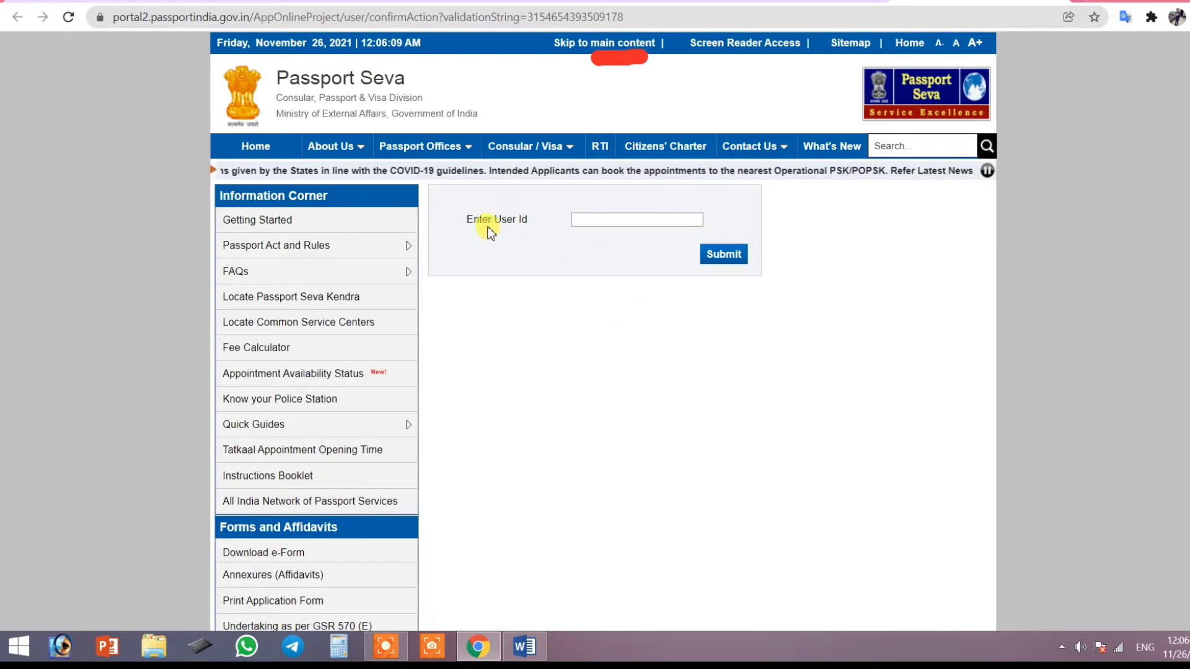
Step: Enter the registered user ID and submit it to activate the Passport Seva account
click(599, 220)
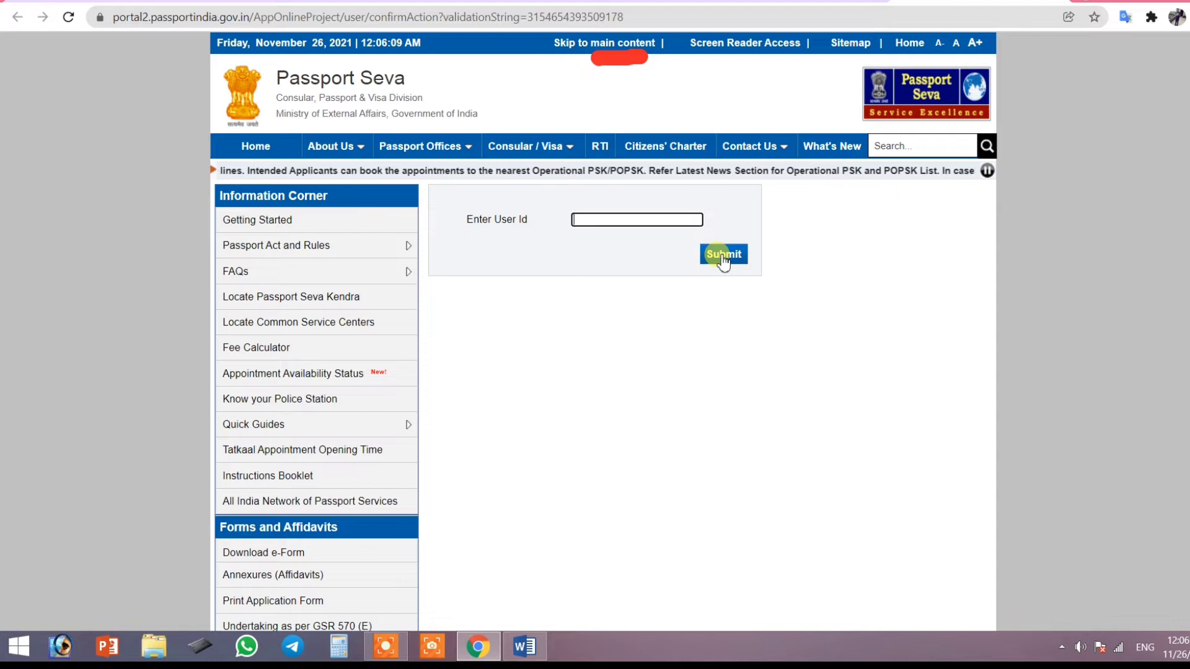
key(ctrl+v)
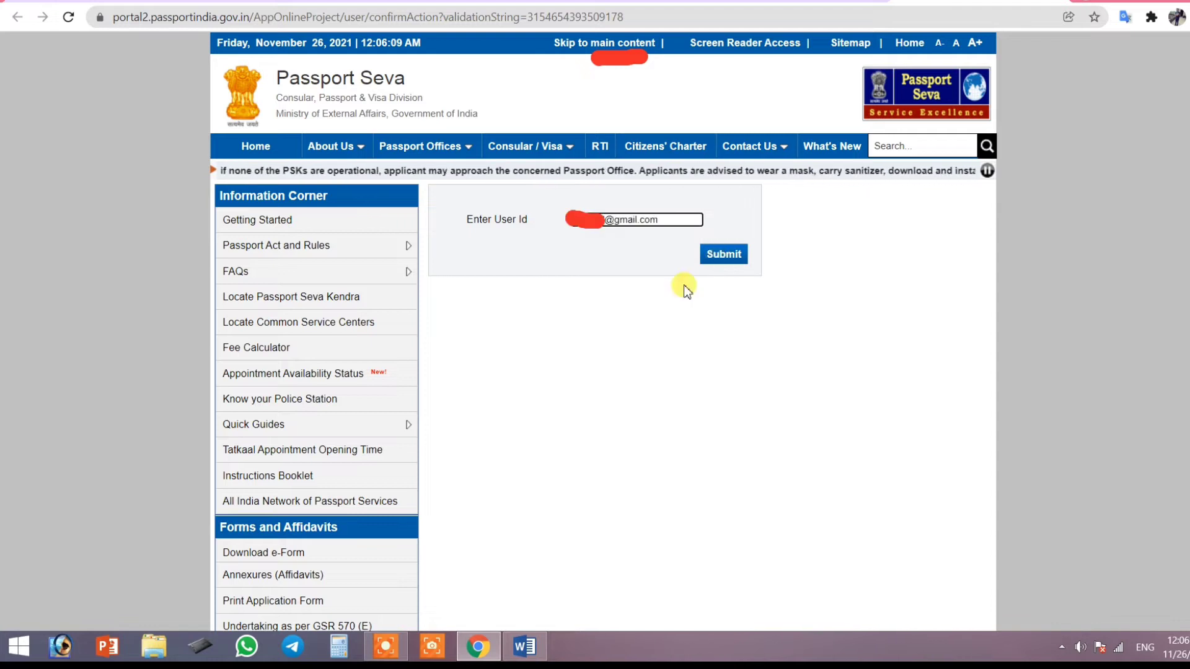
click(723, 255)
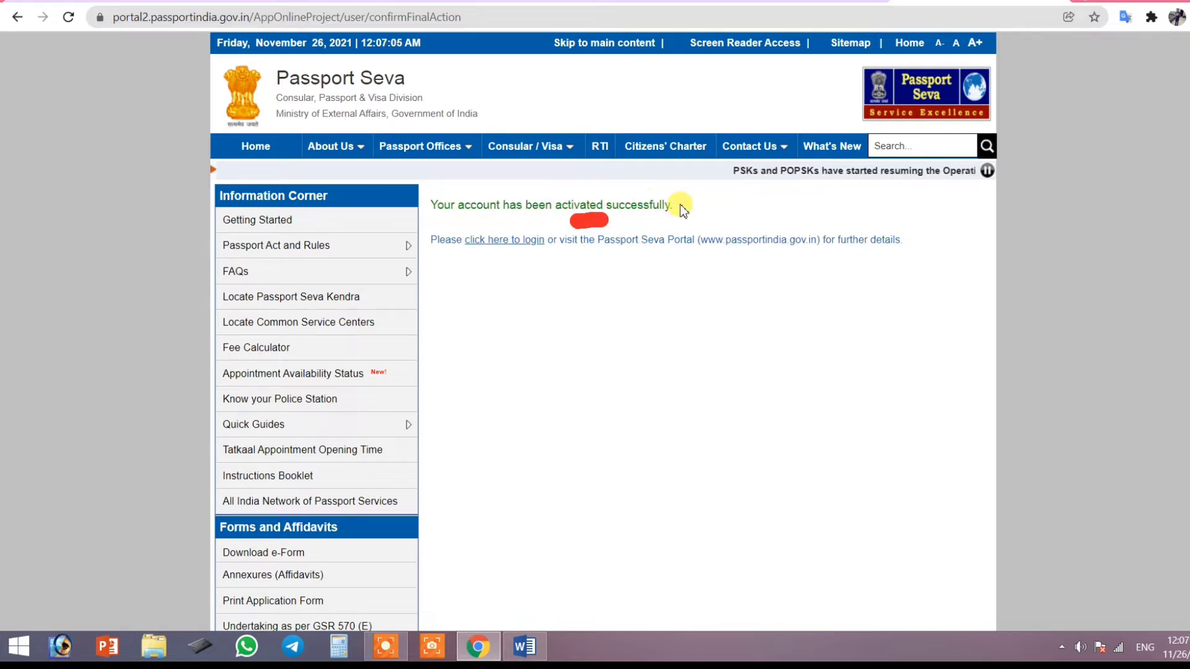
drag(682, 209, 437, 205)
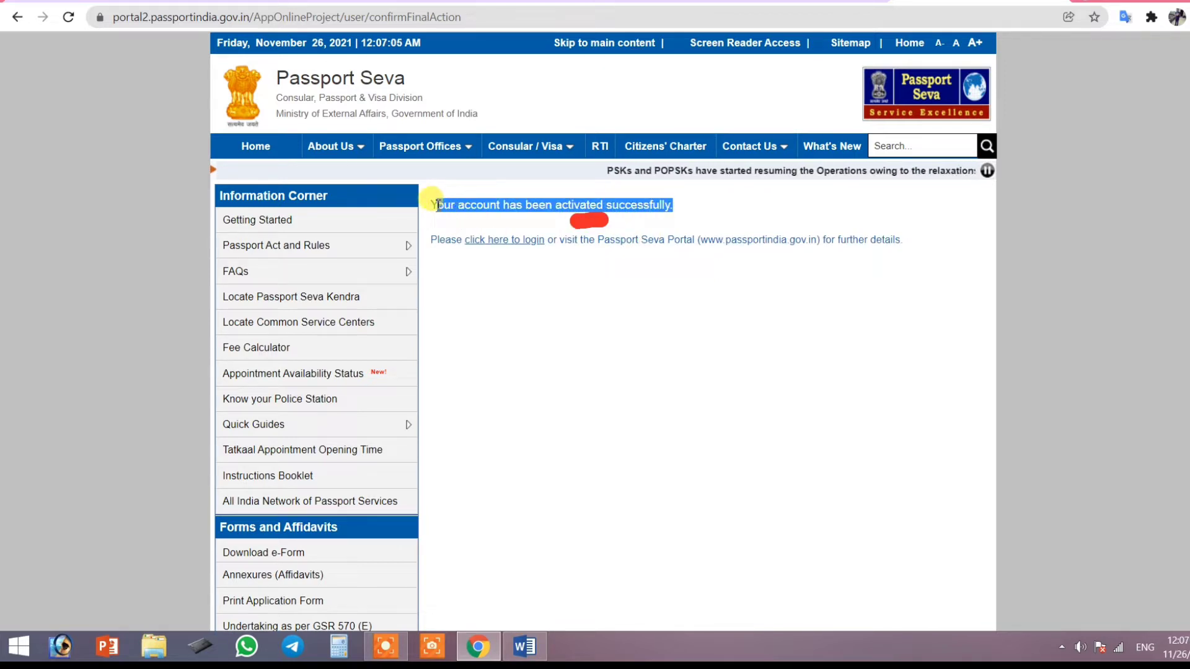
click(436, 204)
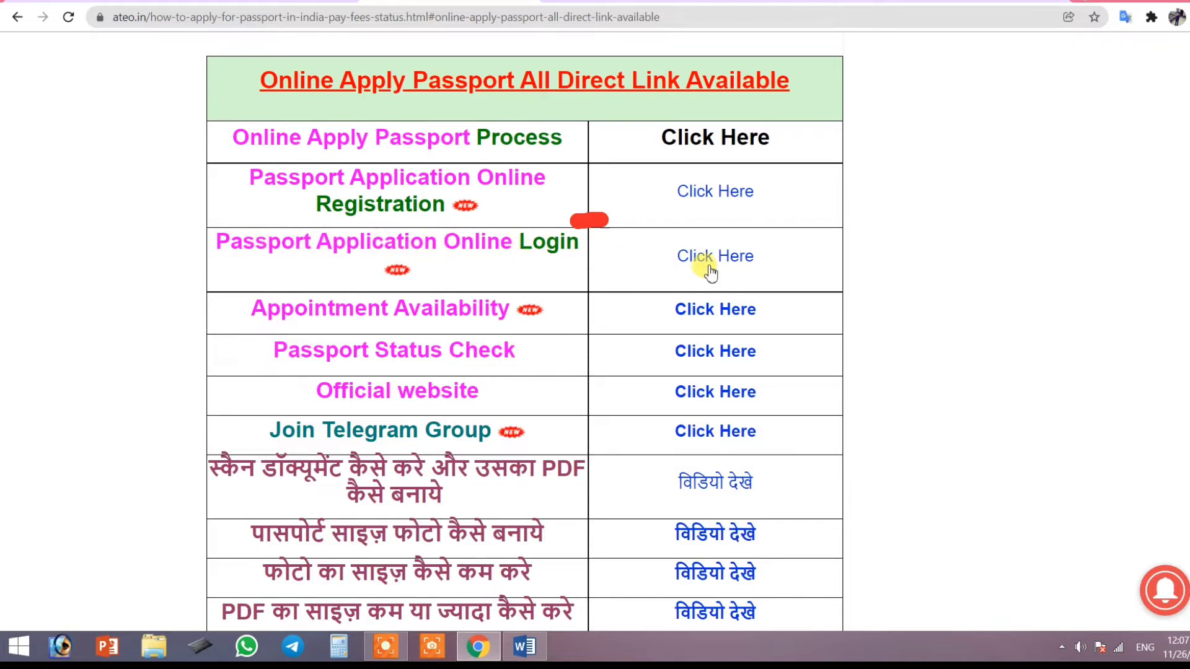
Step: Open the Passport Application Online Login link in the ateo.in article, and log in with the login ID, account password and captcha characters
click(681, 259)
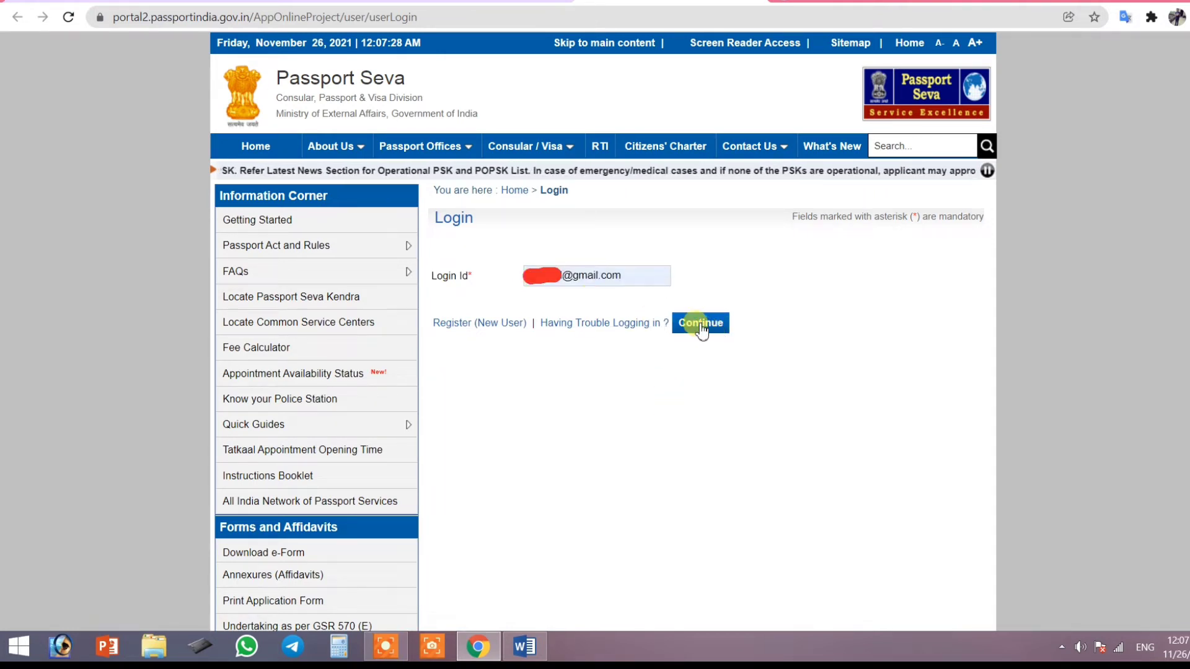
click(701, 323)
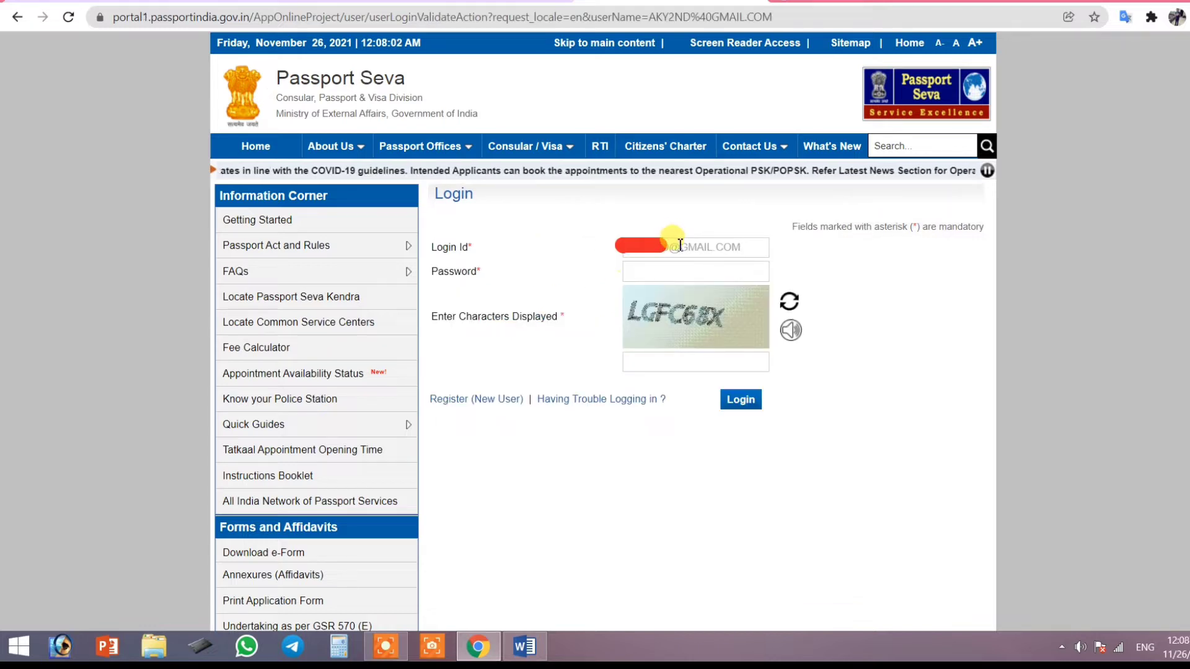
click(658, 269)
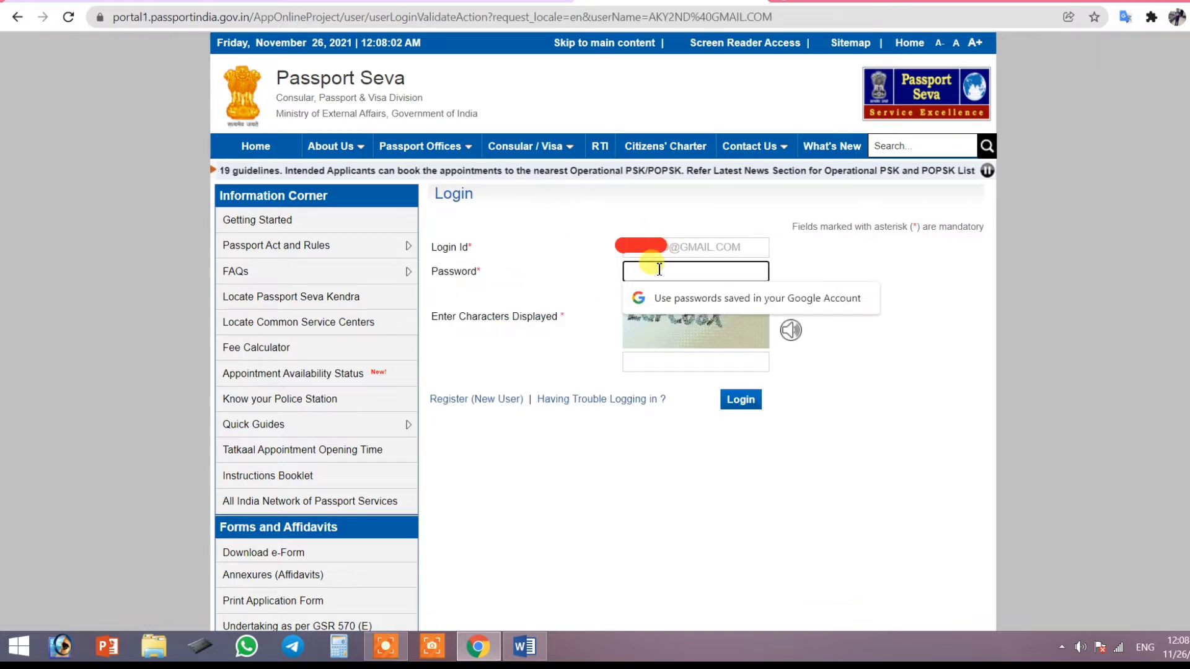
click(582, 288)
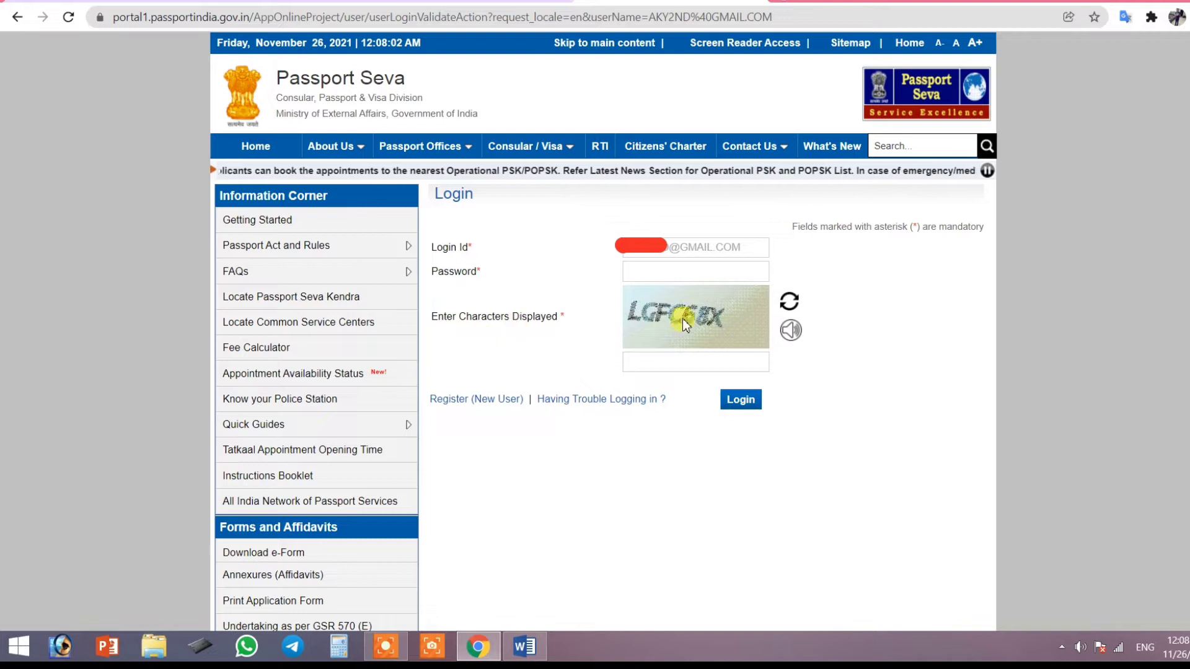
click(661, 360)
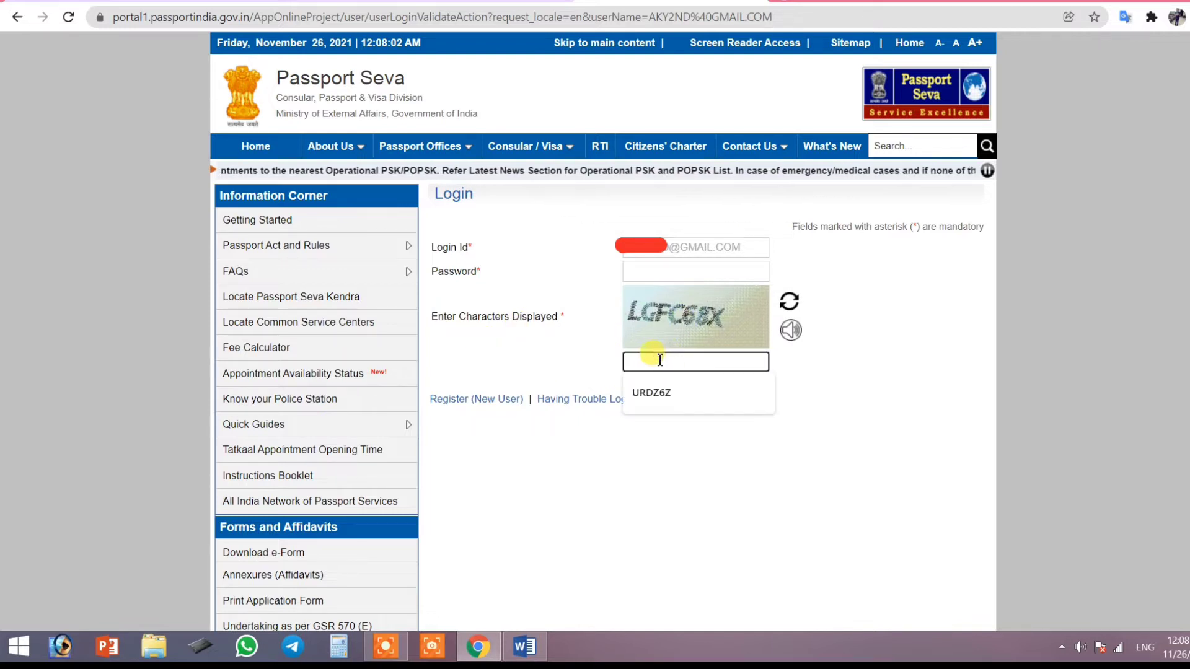
click(724, 399)
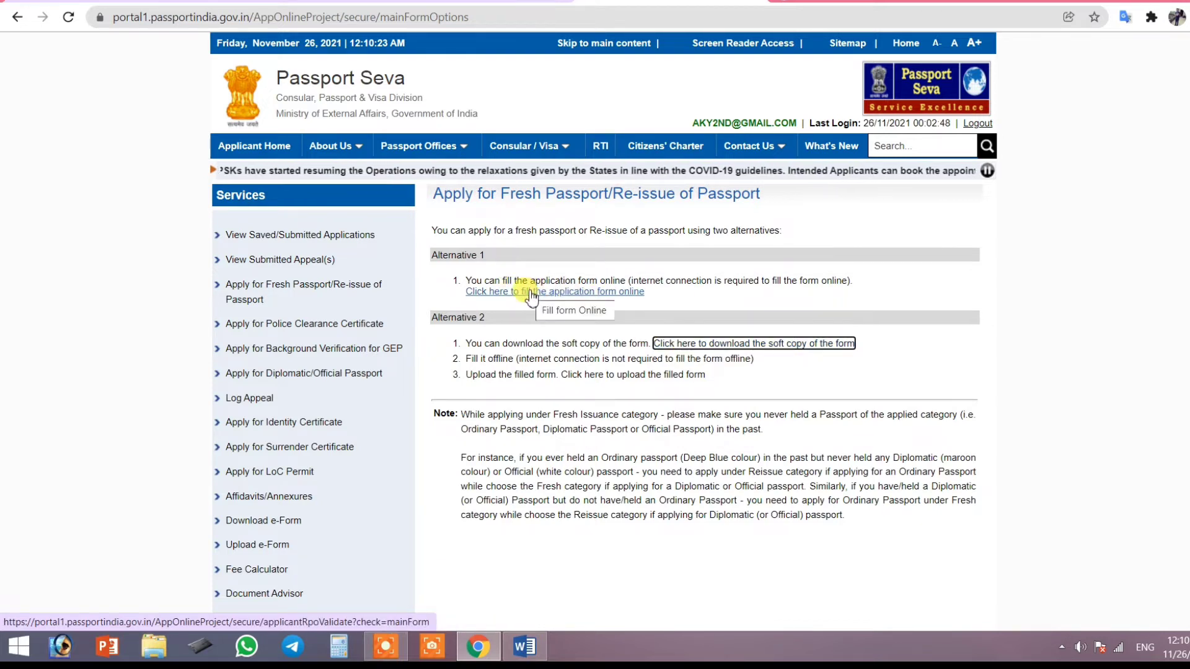
Step: Open the online application form for a fresh or re-issued passport and set the RPO state to Uttar Pradesh
click(531, 296)
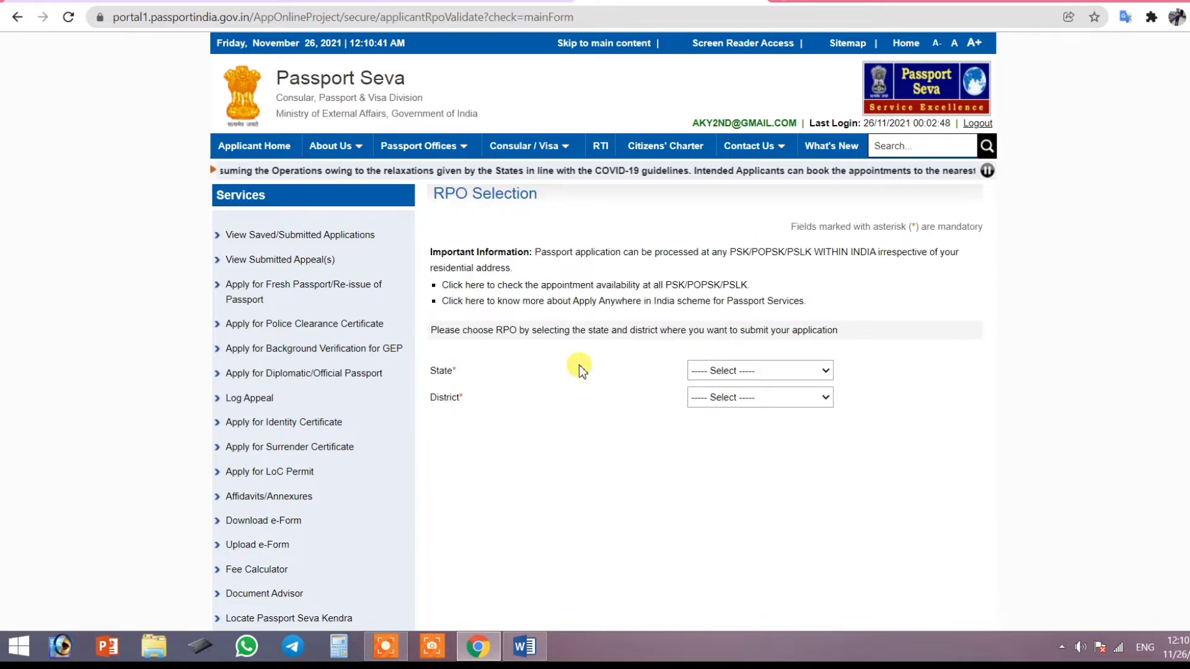
click(746, 374)
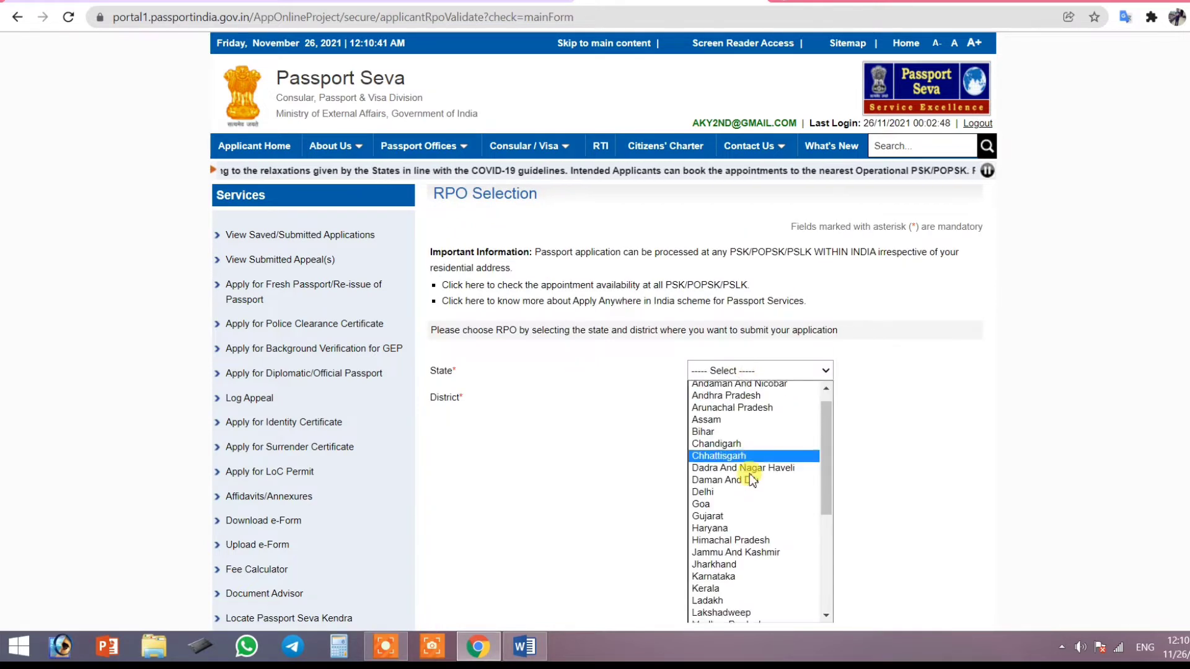
scroll(758, 546, down, 5)
click(759, 592)
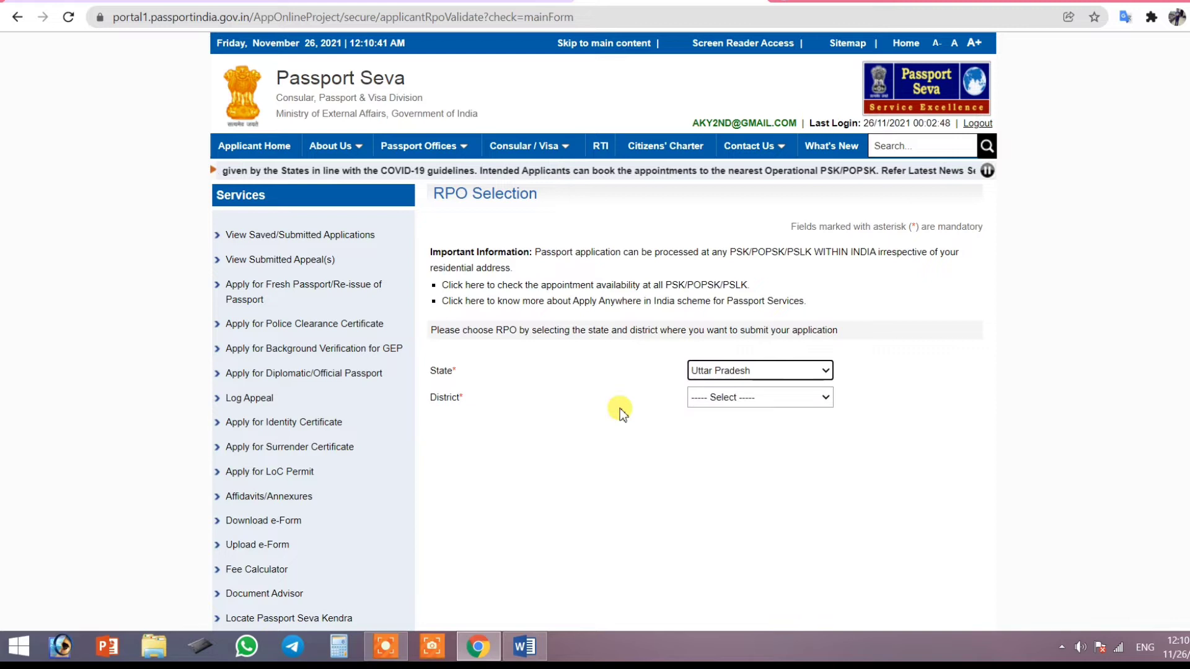
Step: Choose the district for the RPO and continue to the passport type page
click(763, 402)
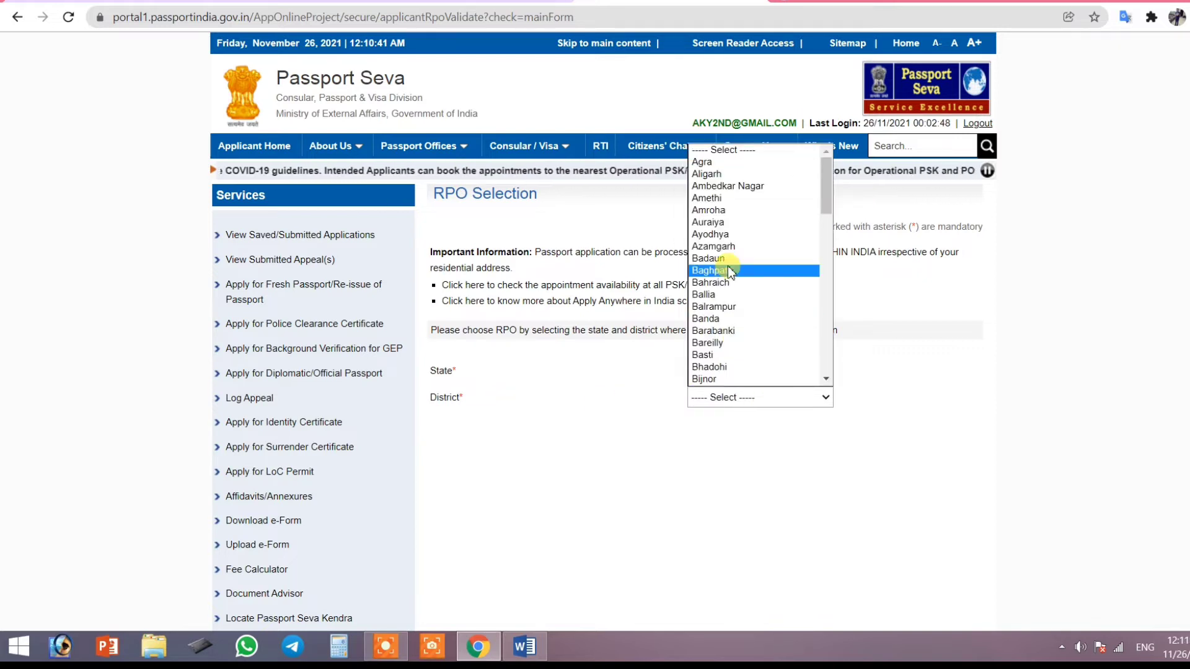
key(l)
key(Down)
key(Down)
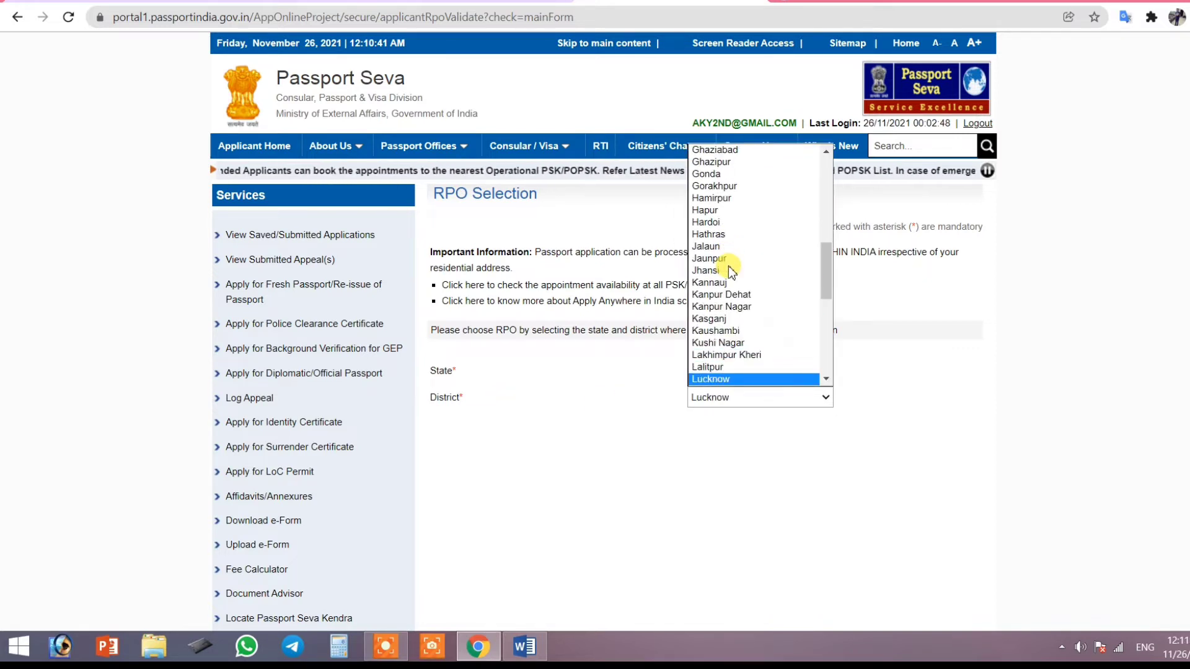
key(Up)
scroll(733, 323, down, 1)
click(732, 357)
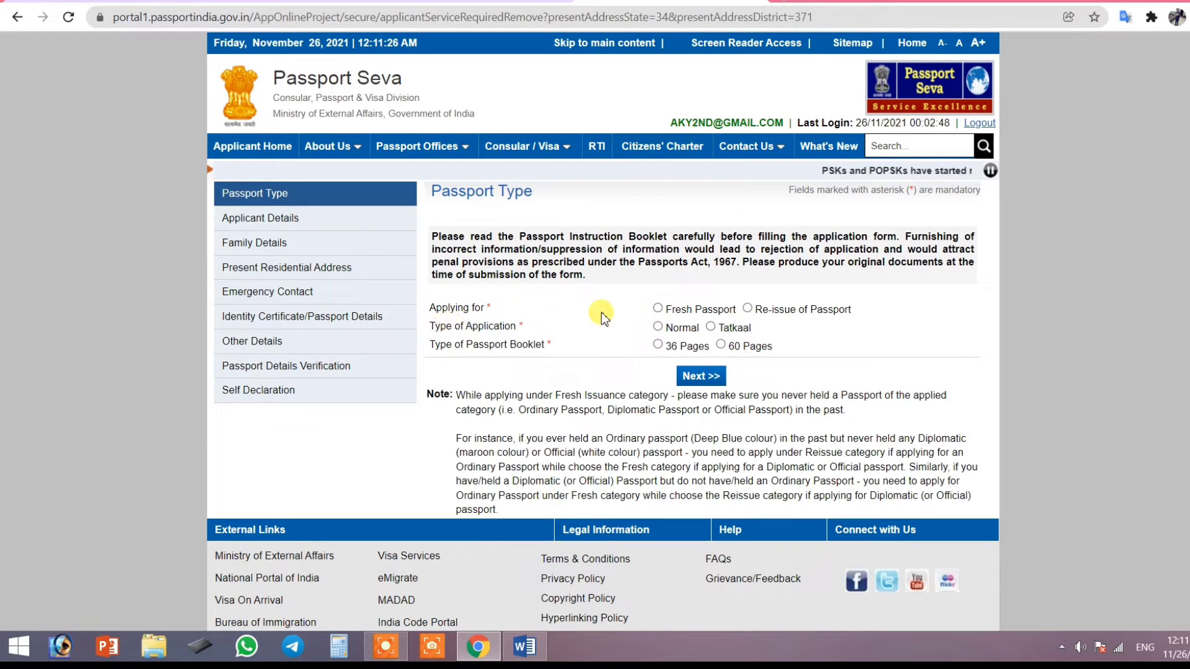
Step: Select the 36 Pages passport booklet and continue to the applicant details
click(657, 344)
click(702, 378)
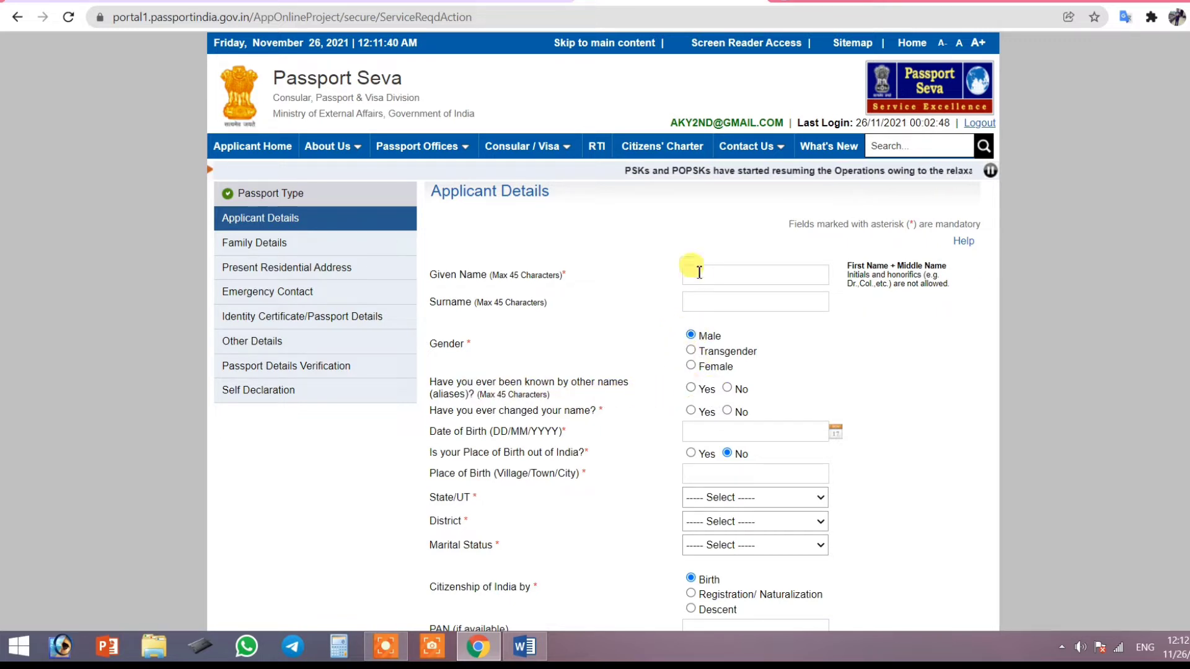
Step: Answer No to both having been known by other names and having ever changed the name
click(690, 389)
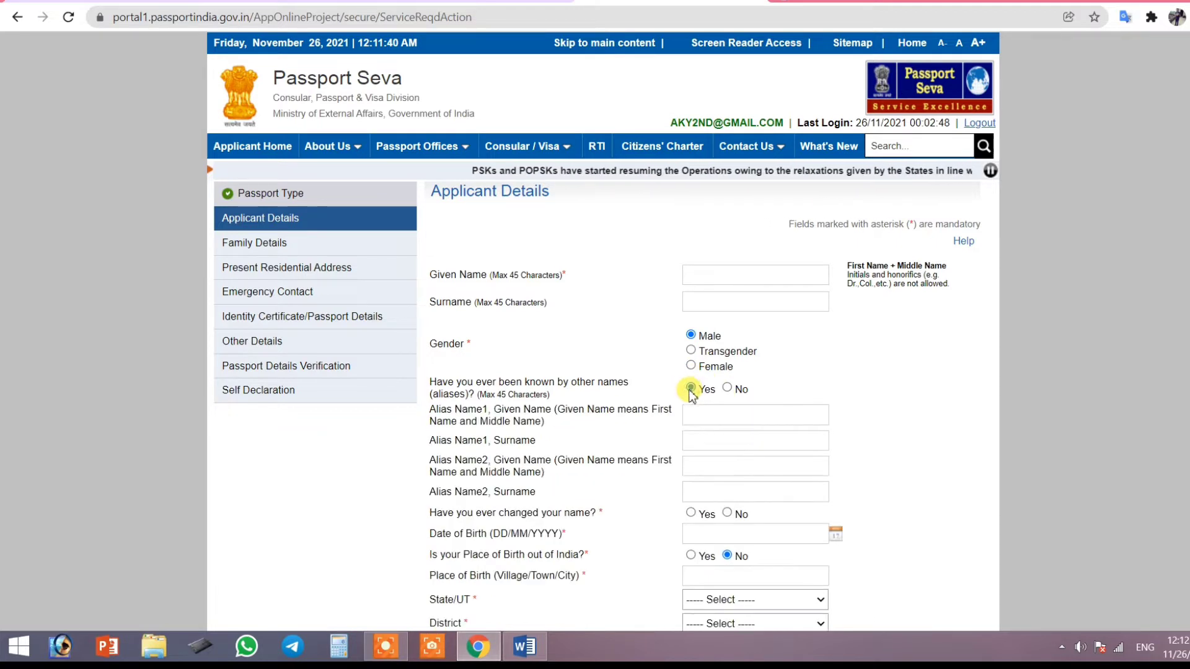
click(726, 388)
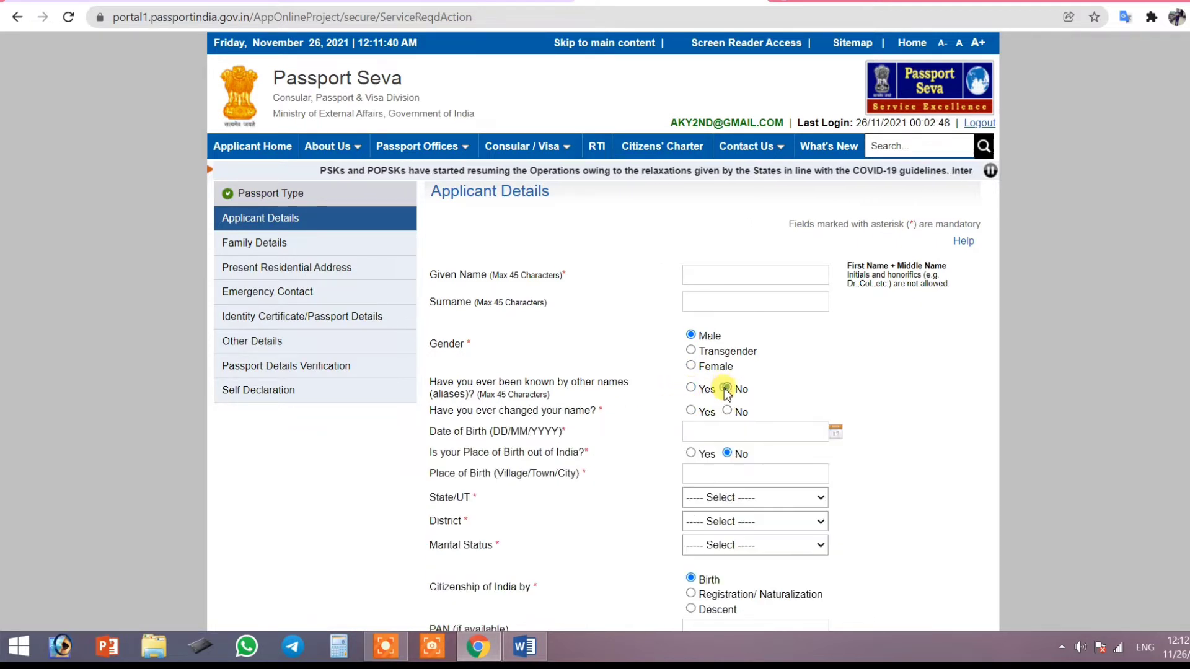
click(692, 411)
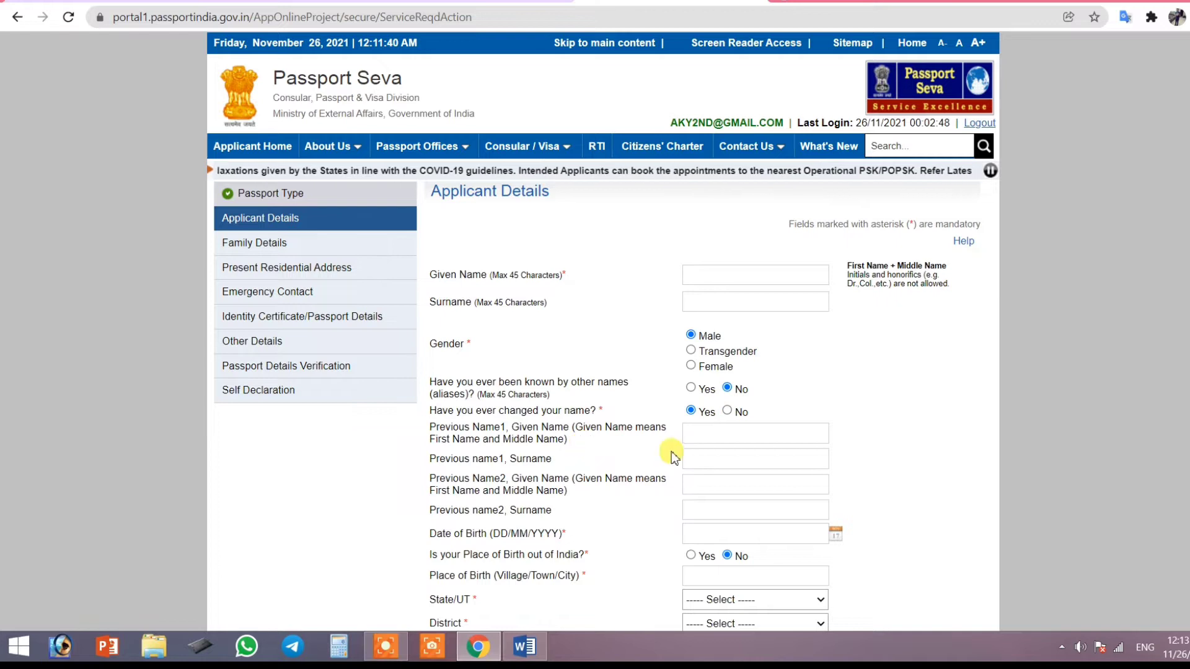
click(732, 411)
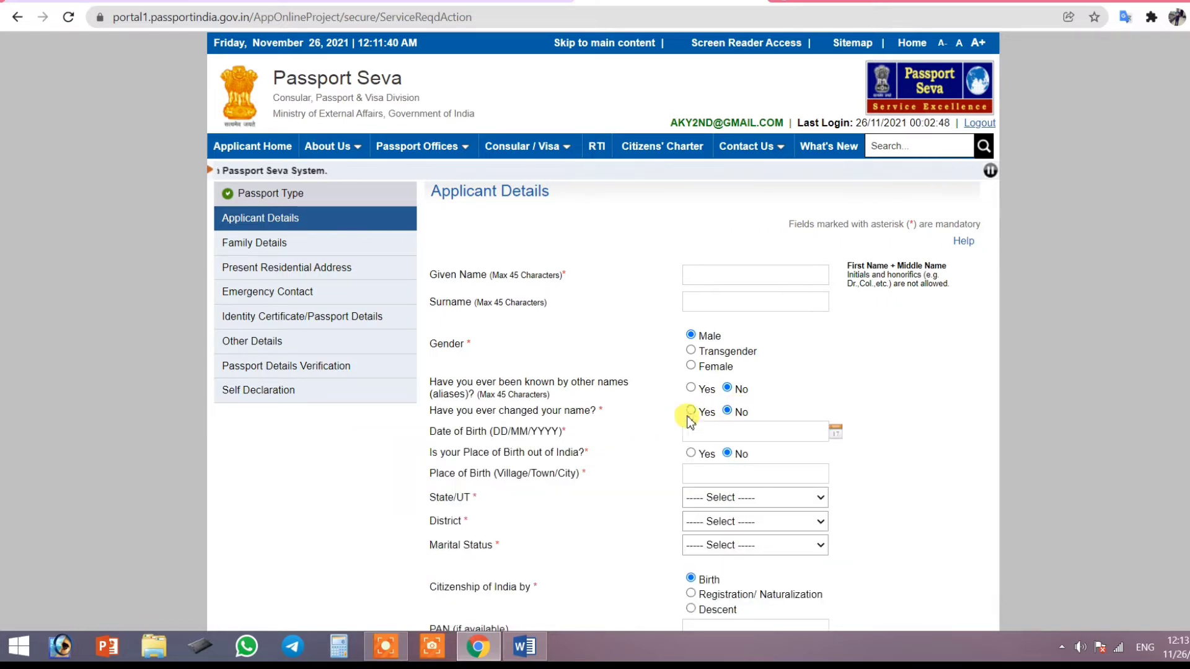
click(707, 433)
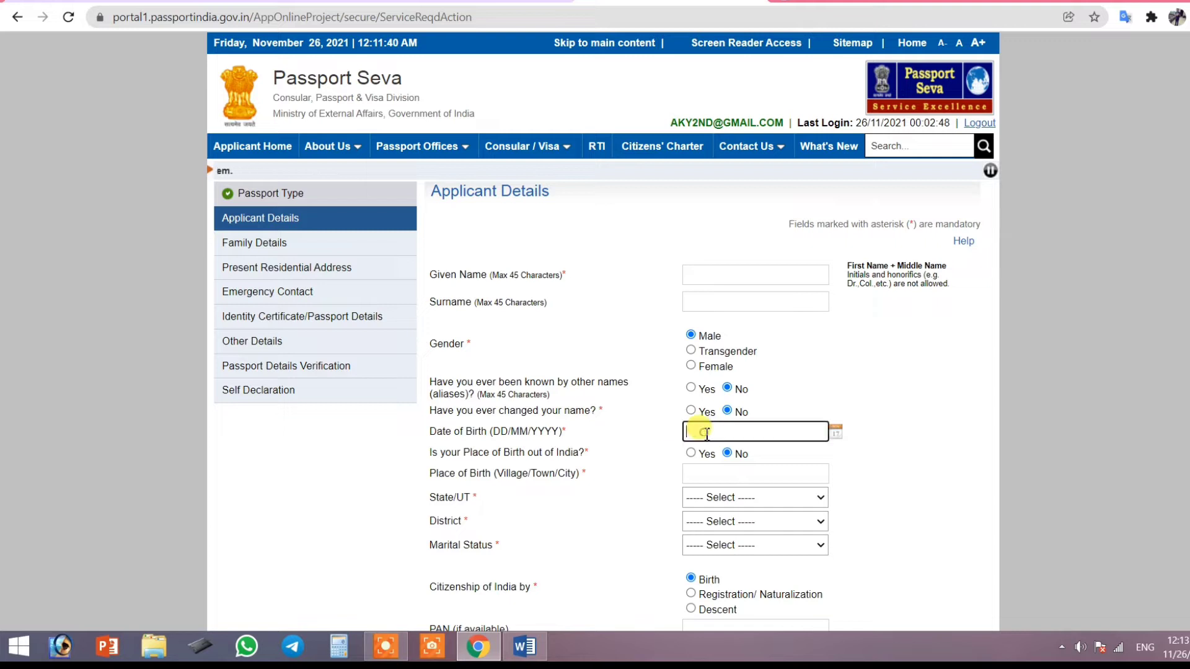
click(838, 432)
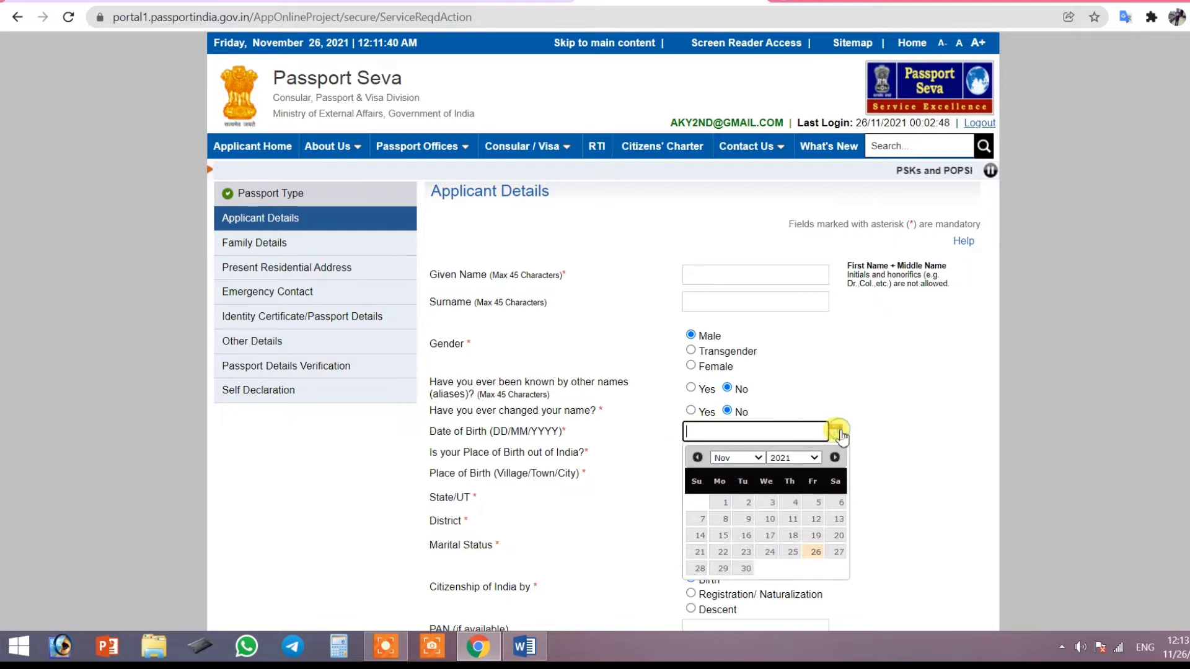
click(780, 458)
click(782, 304)
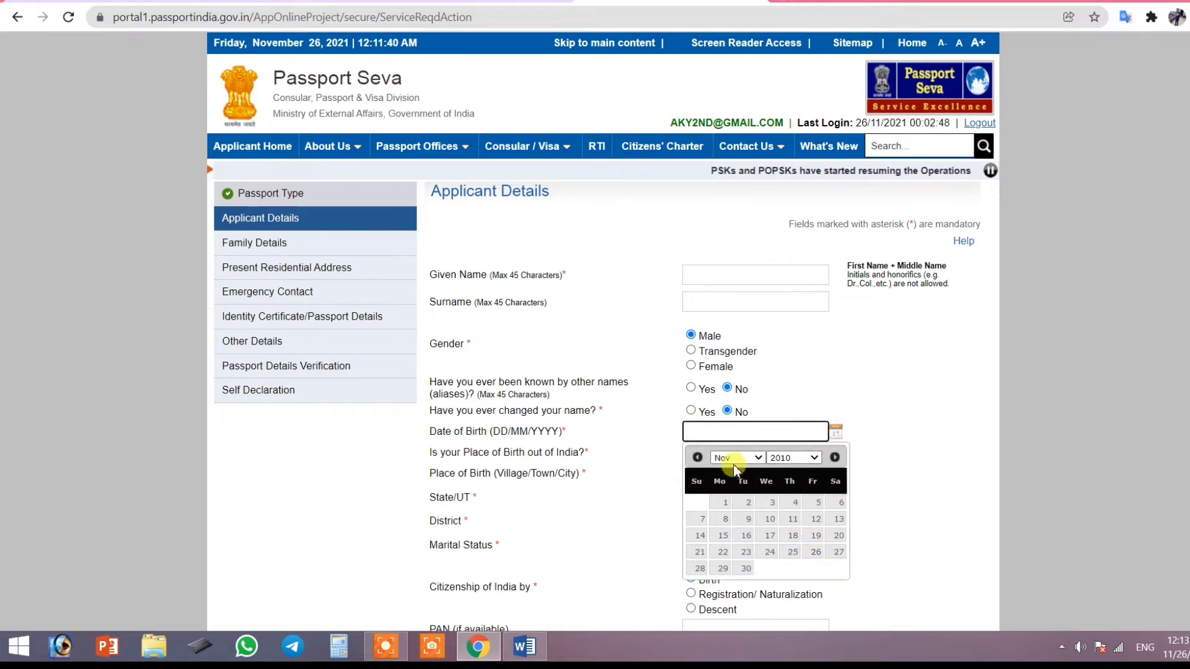
click(734, 458)
click(729, 512)
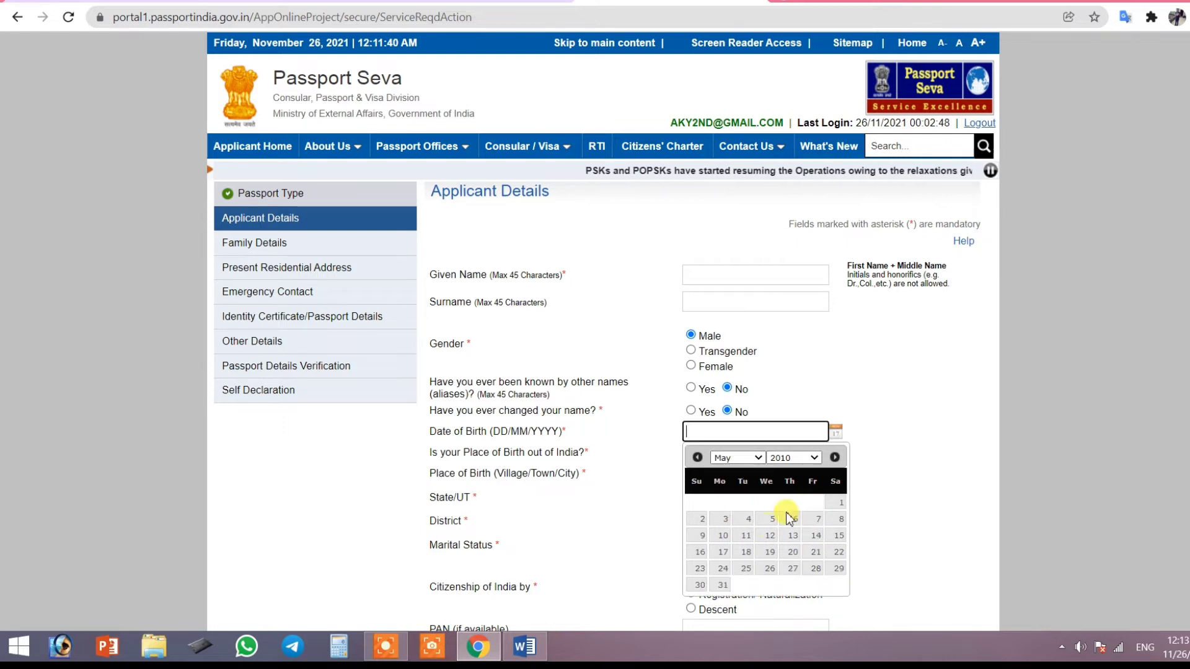
click(911, 412)
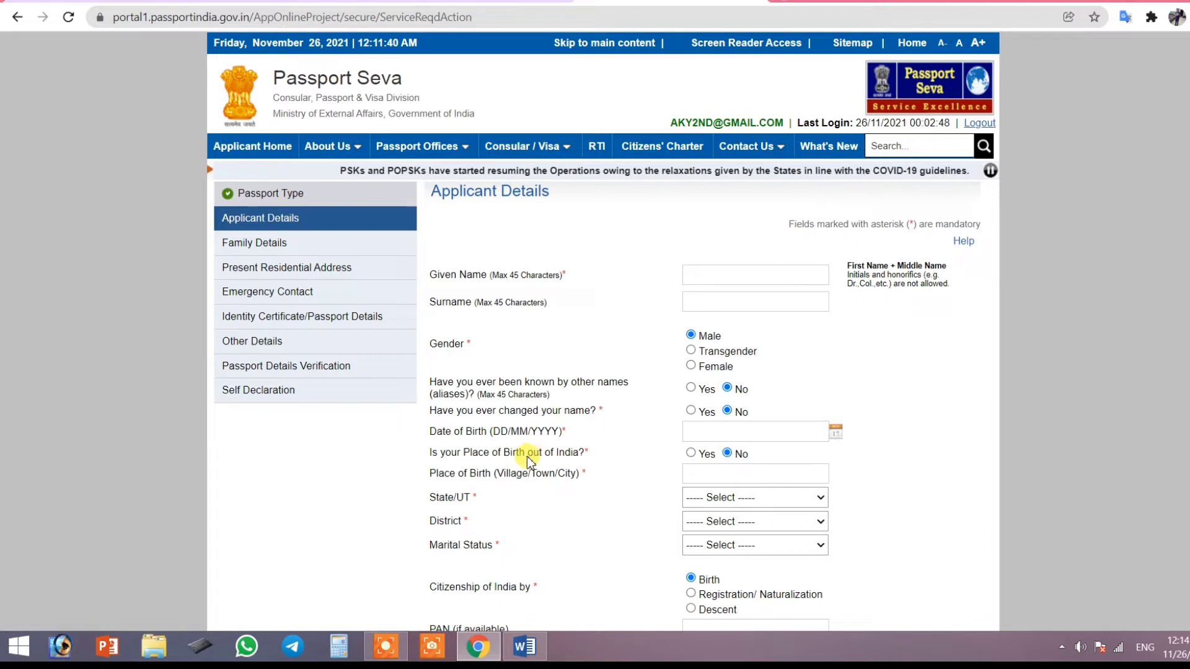
Step: Switch the question about a place of birth out of India to Yes and back to No
click(691, 454)
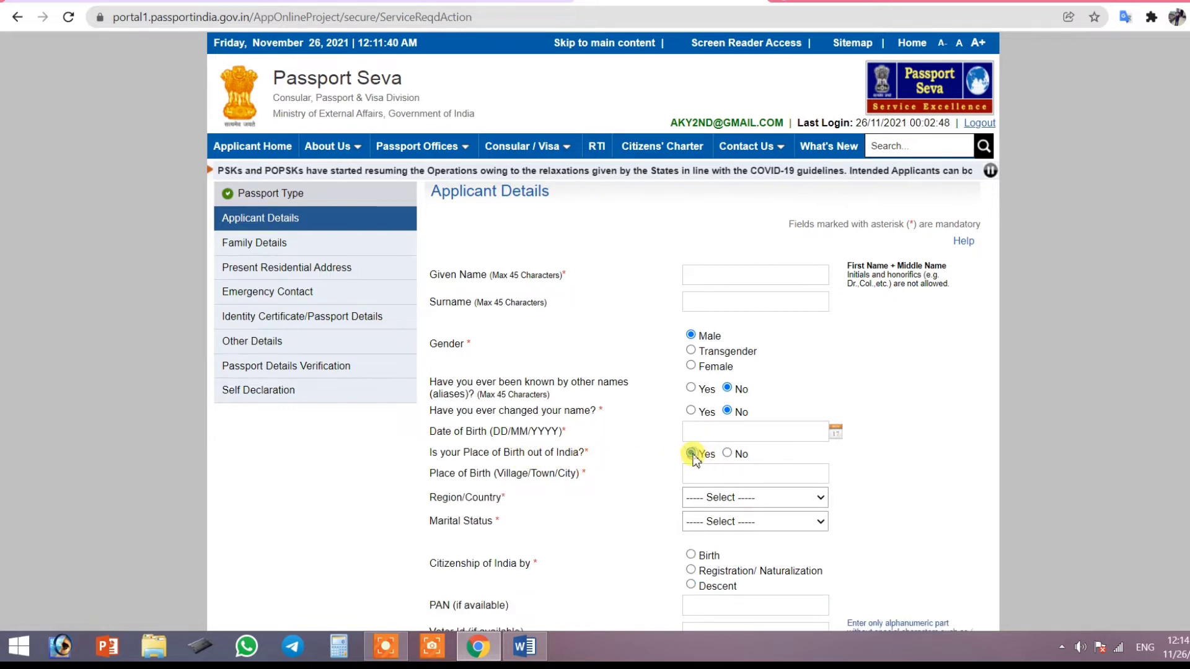
click(726, 455)
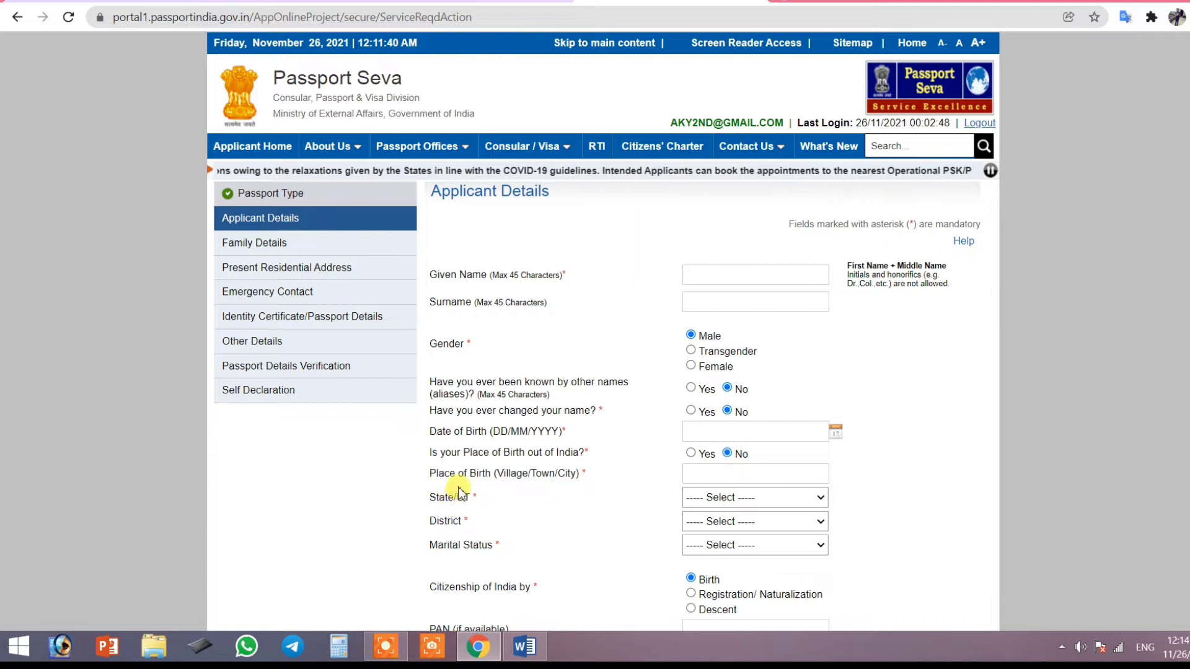
click(735, 475)
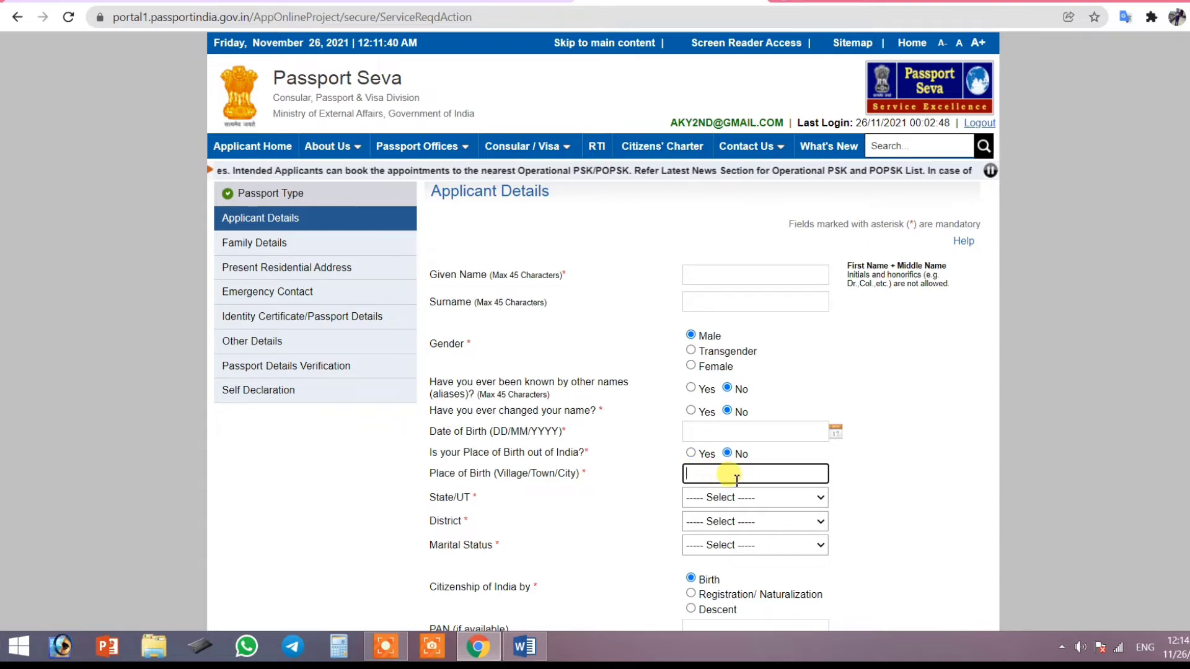
Step: Set the State/UT of birth to Andaman And Nicobar and view its district choices
click(707, 498)
scroll(731, 368, down, 5)
click(597, 497)
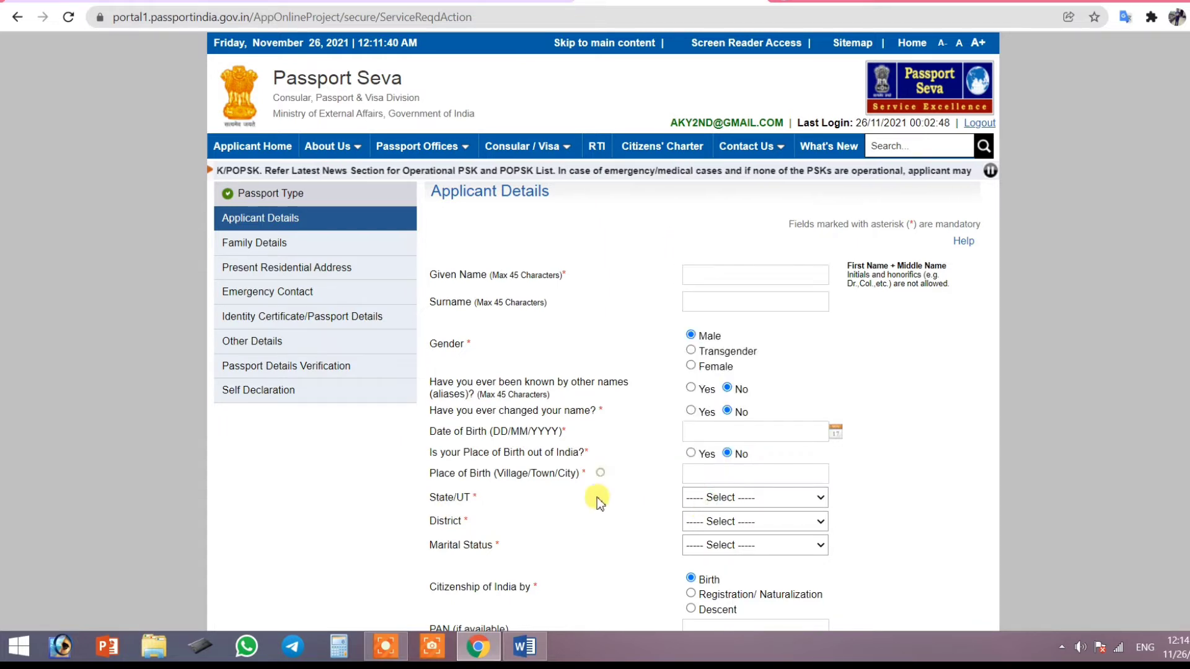
click(750, 524)
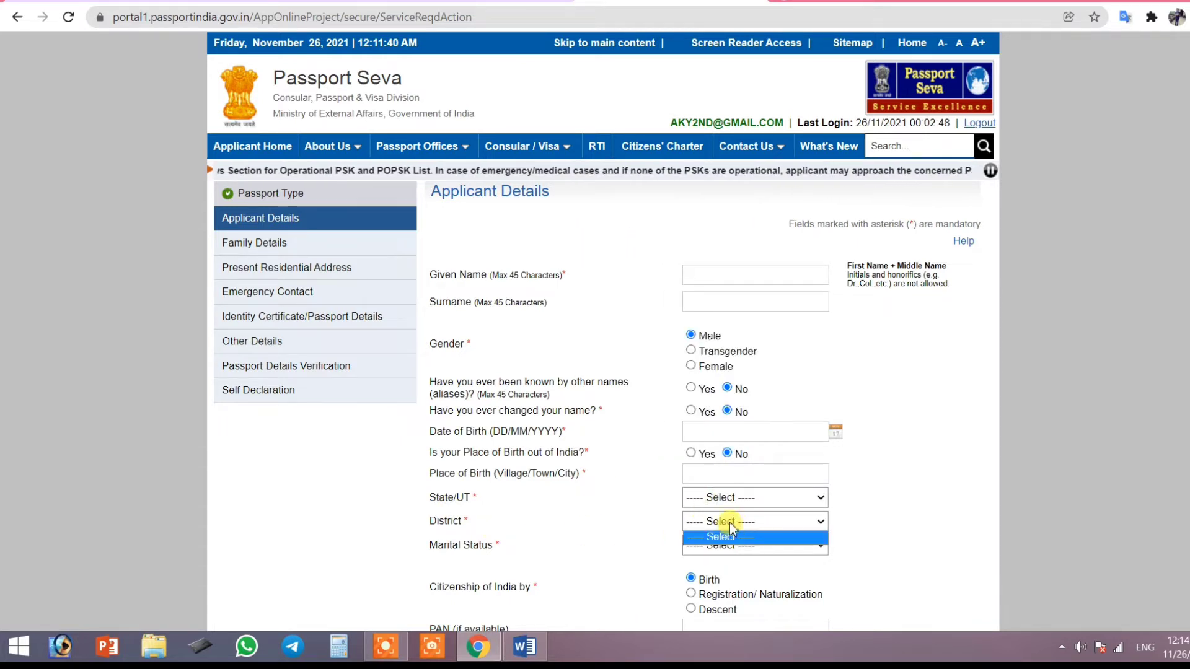
click(731, 525)
click(718, 497)
click(711, 248)
click(731, 522)
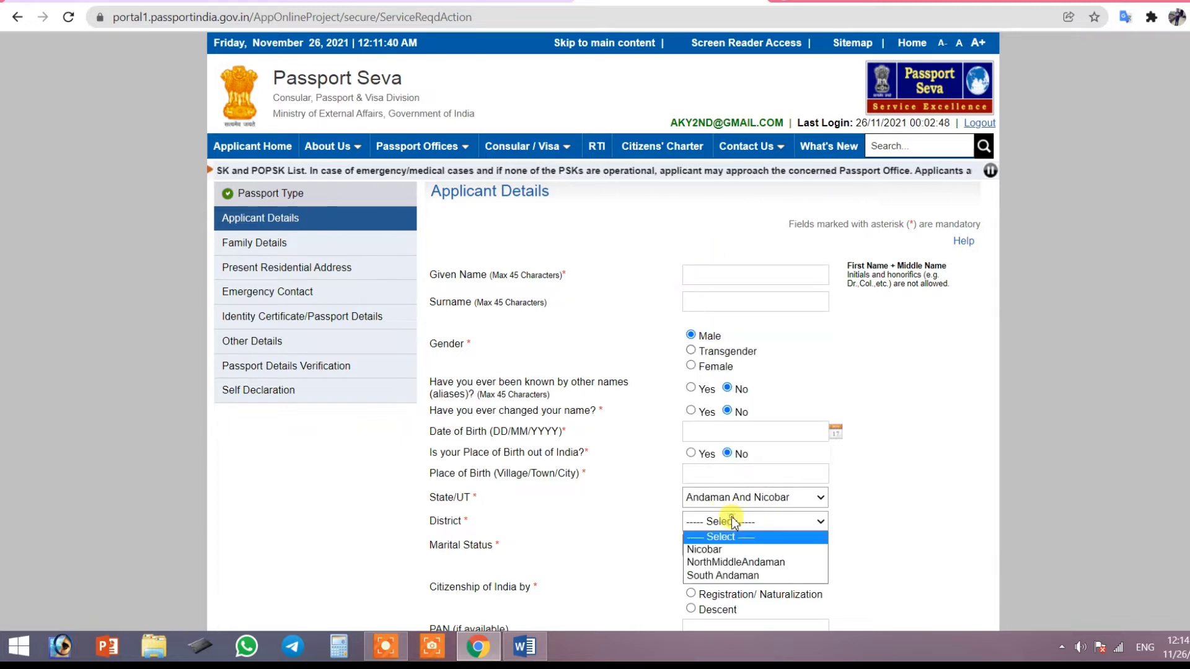
click(656, 544)
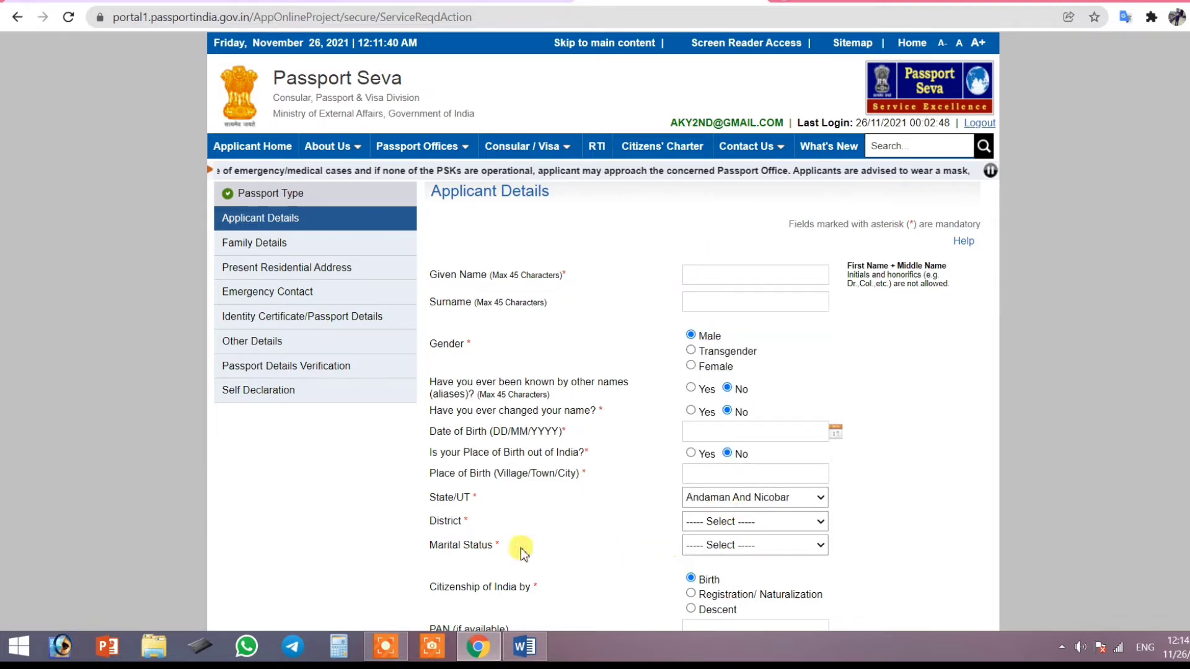
Step: Set the marital status to Single and the citizenship of India to Birth
click(739, 546)
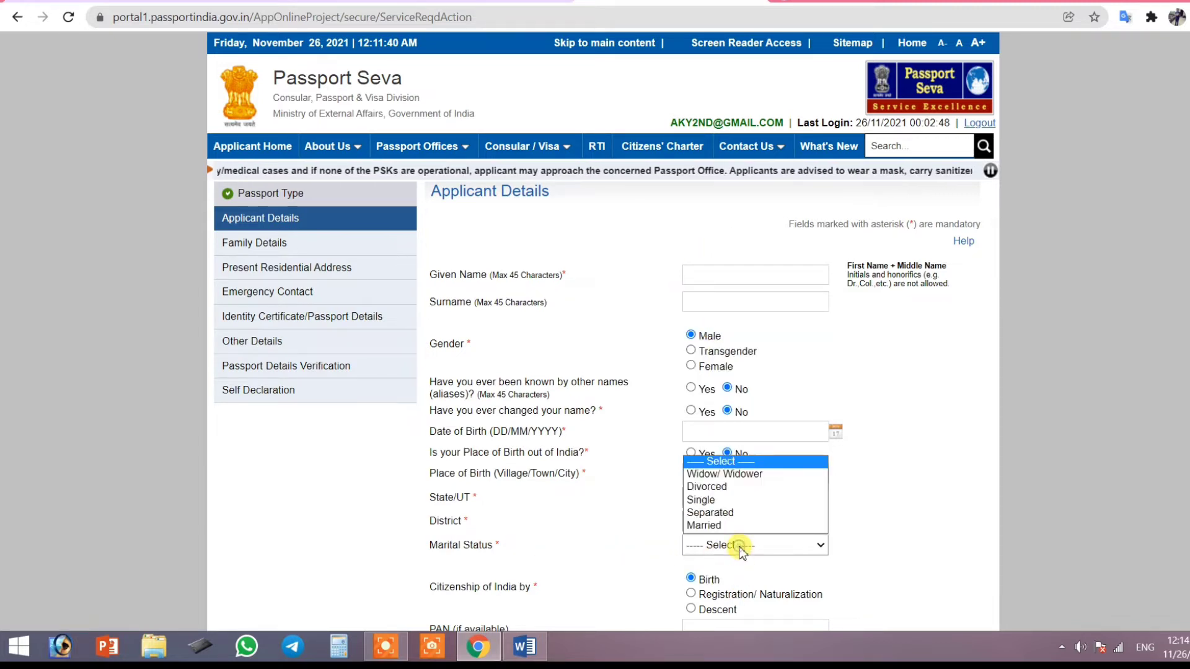
click(709, 499)
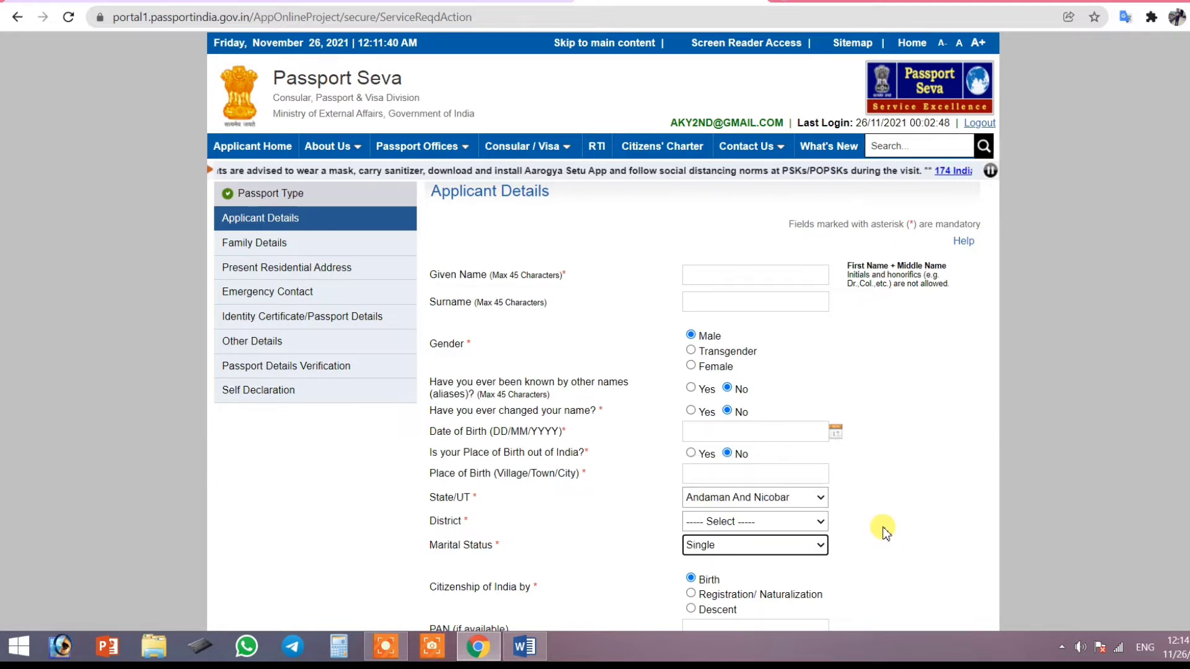
scroll(882, 526, down, 7)
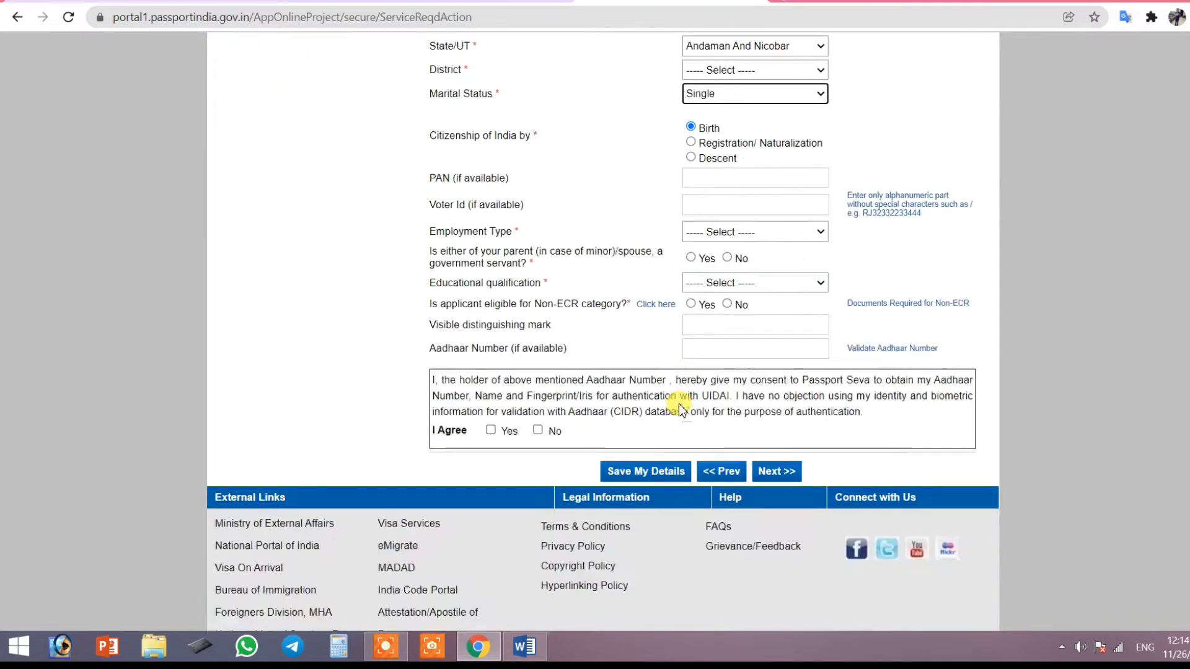
scroll(597, 277, up, 2)
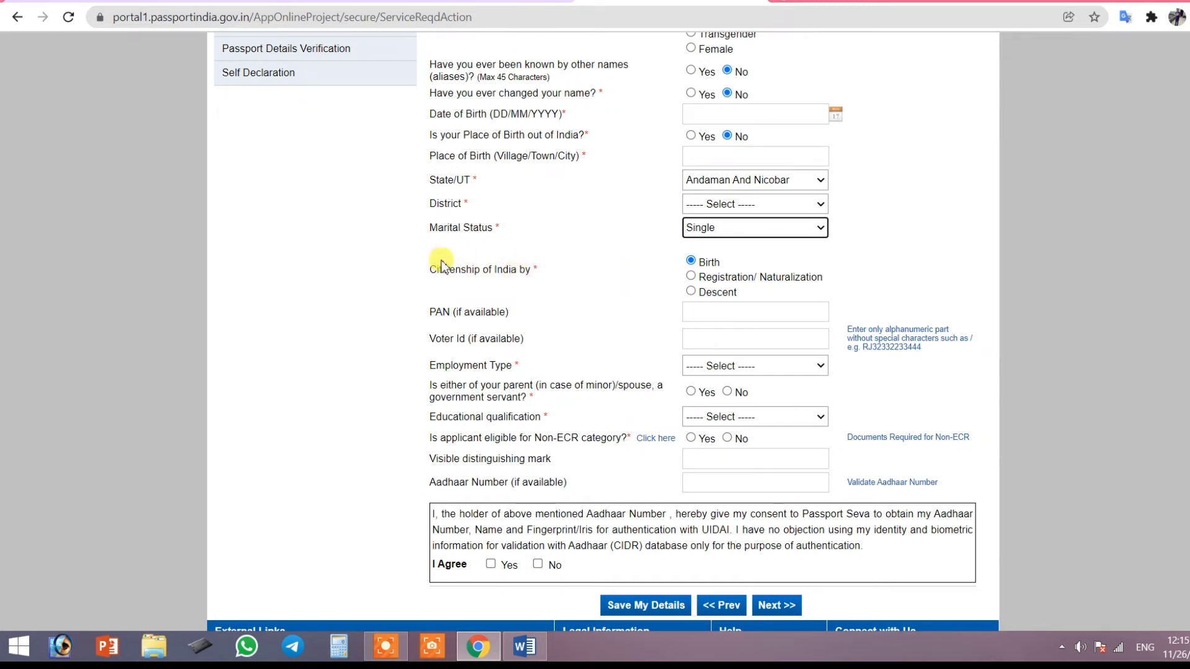
click(695, 261)
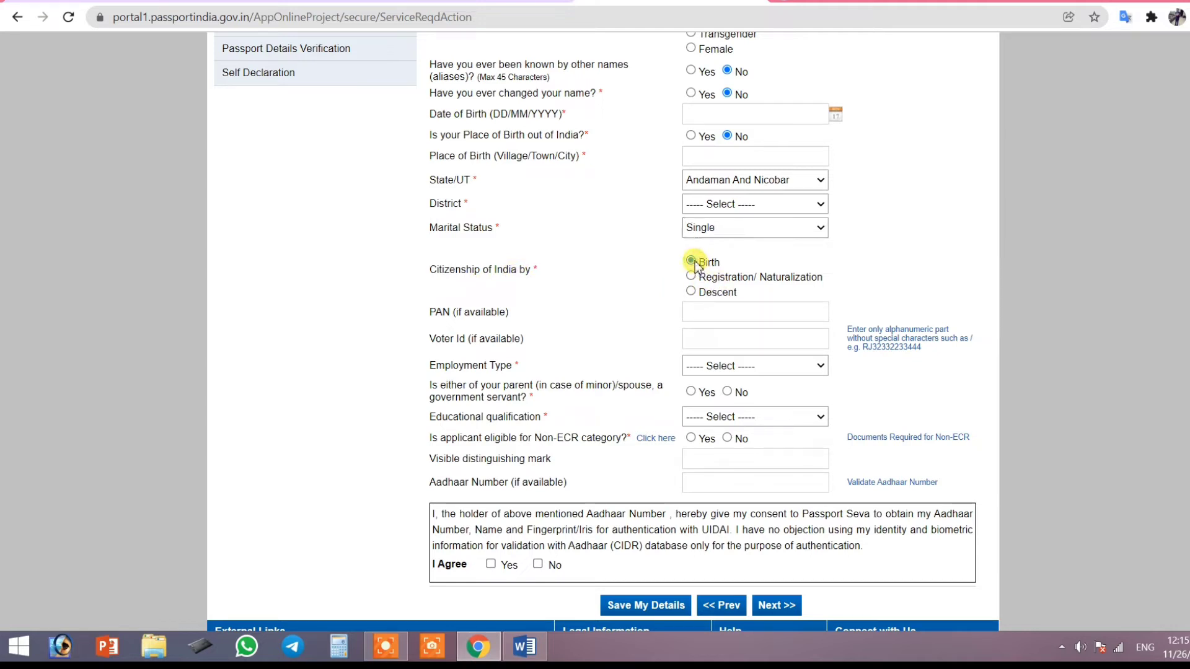
click(703, 313)
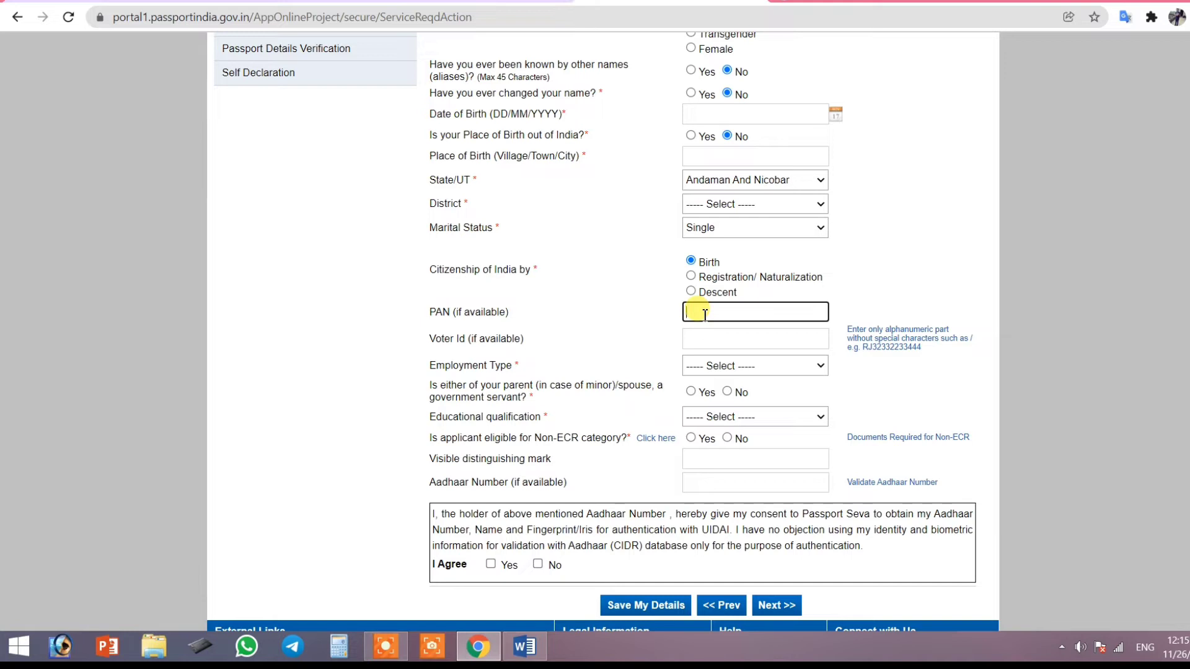
click(704, 342)
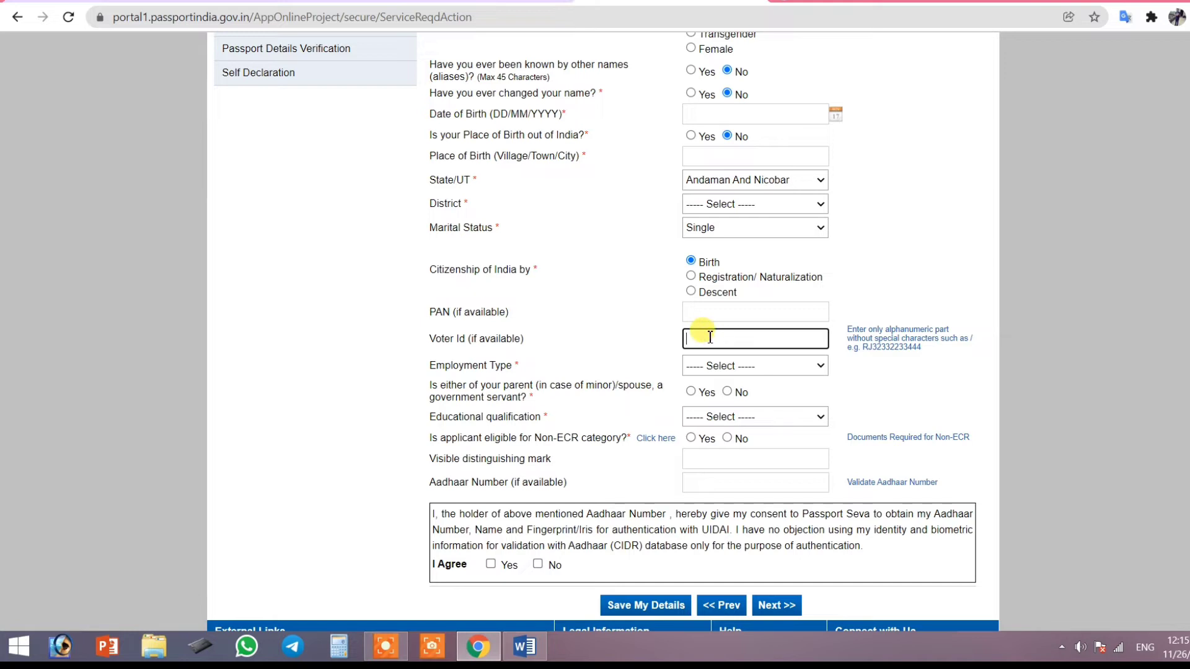
click(639, 338)
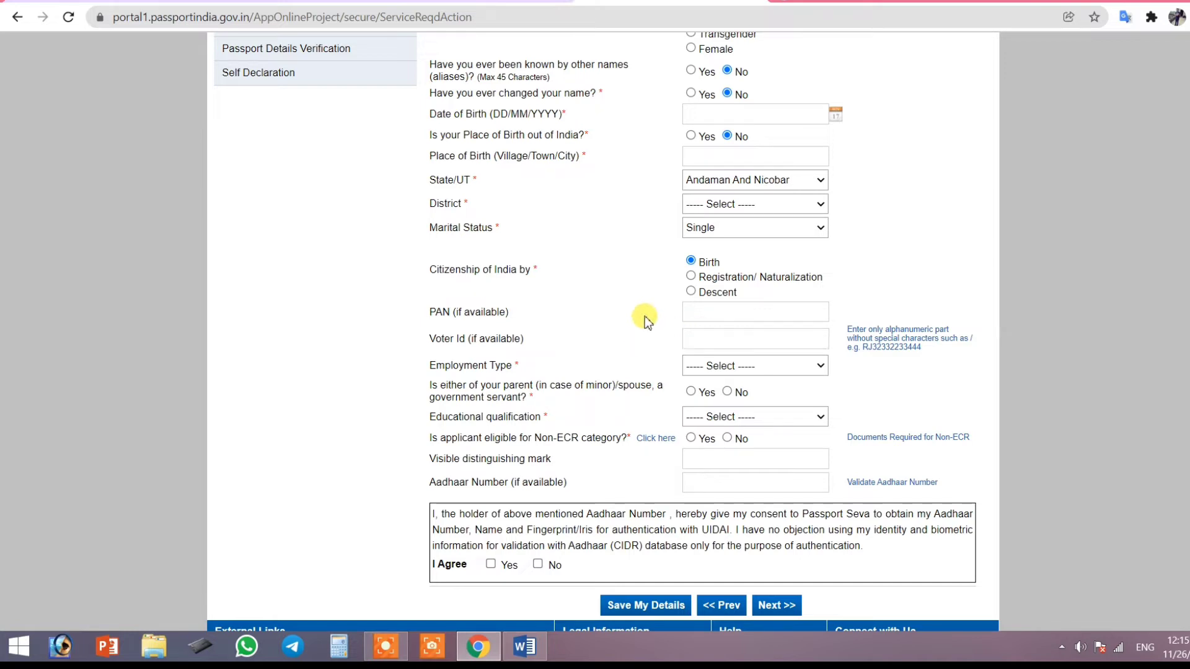
Step: Set the employment type to Self Employed and answer No to a parent or spouse being a government servant
click(760, 368)
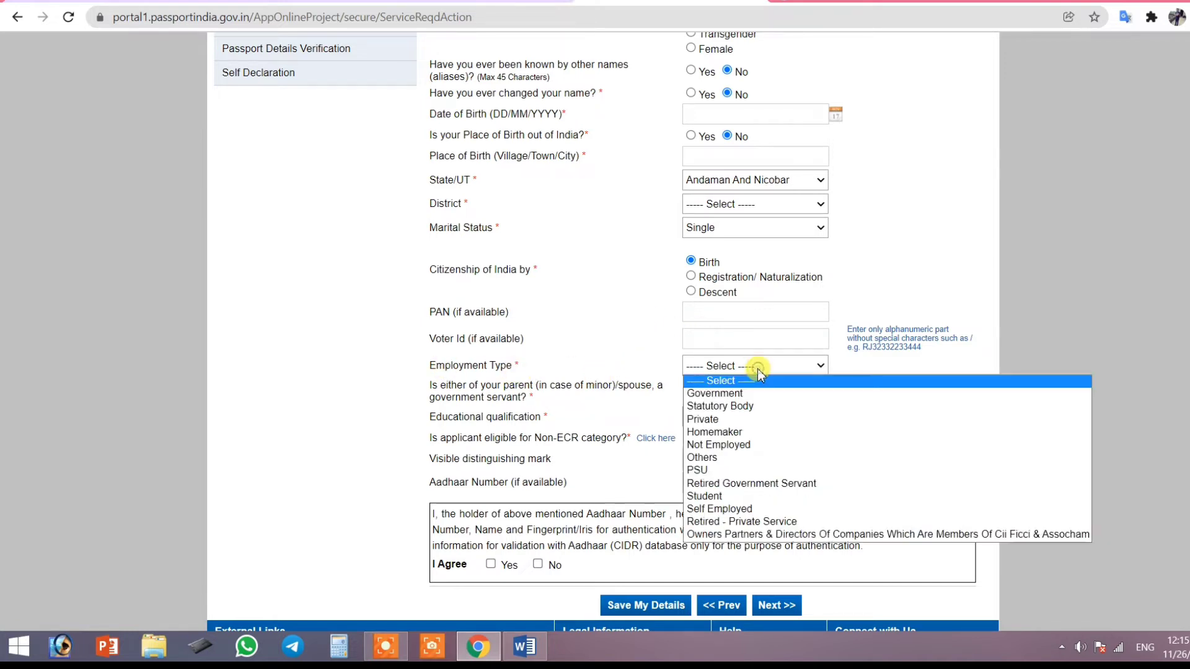
click(751, 510)
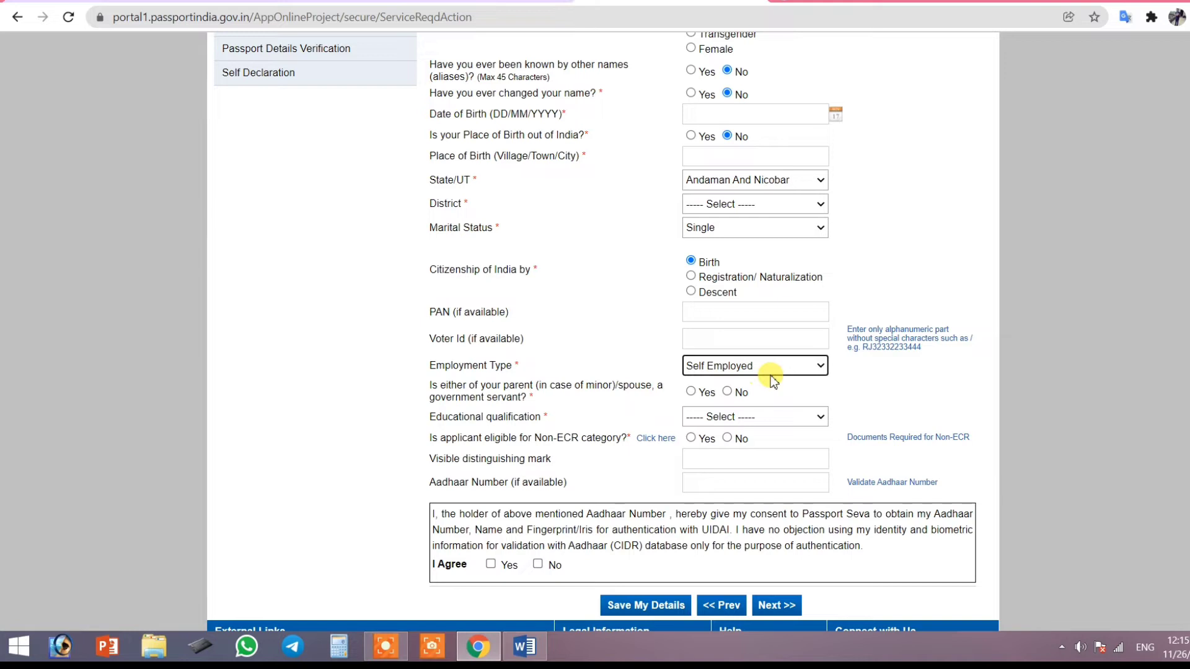
click(727, 391)
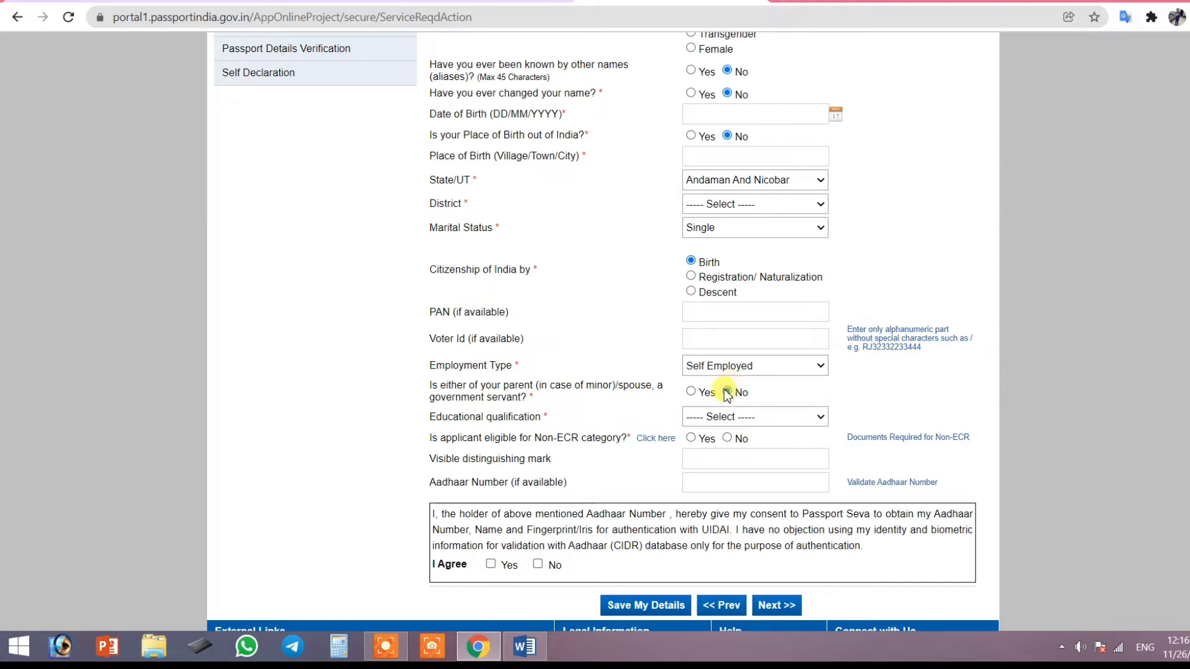
Step: Set the educational qualification to Graduate And Above and answer Yes to the Non-ECR category eligibility
click(751, 418)
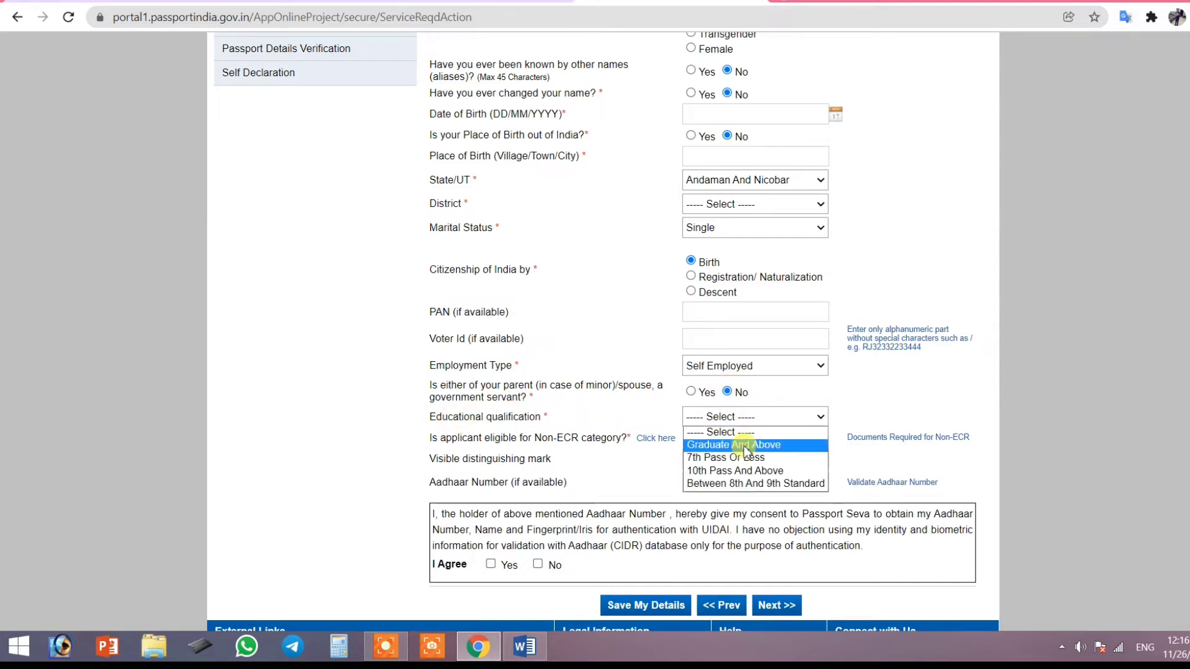
click(741, 445)
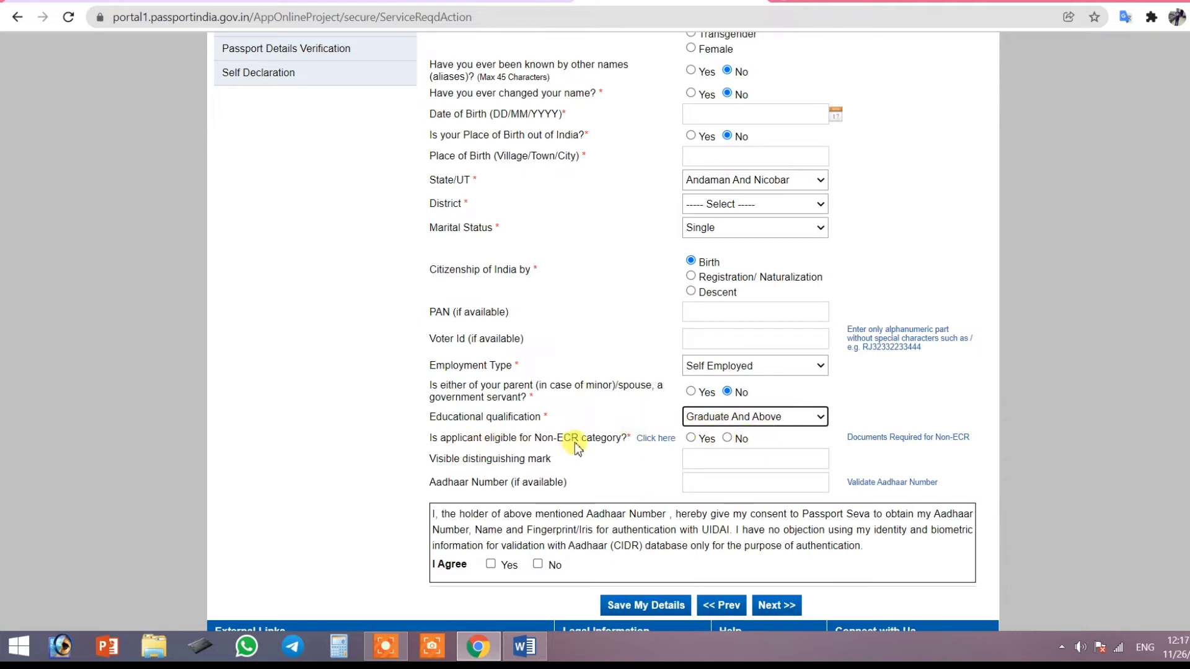
click(691, 439)
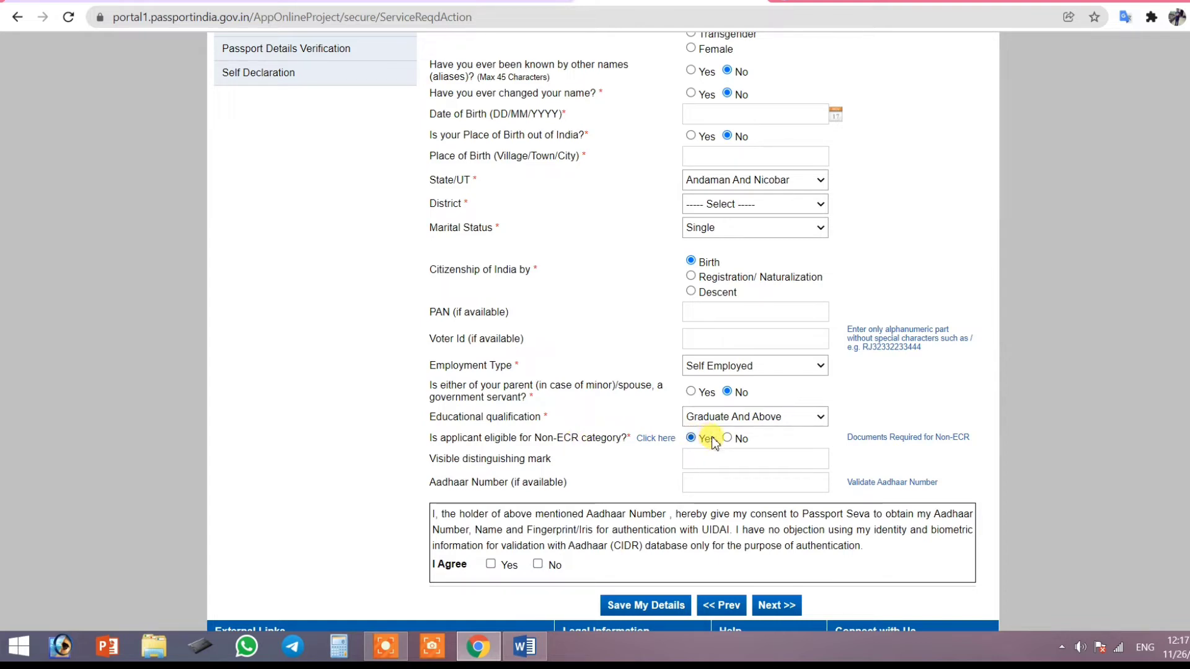
Step: View the help on Non-ECR eligibility categories, and switch the eligibility answer to No and back to Yes
click(657, 439)
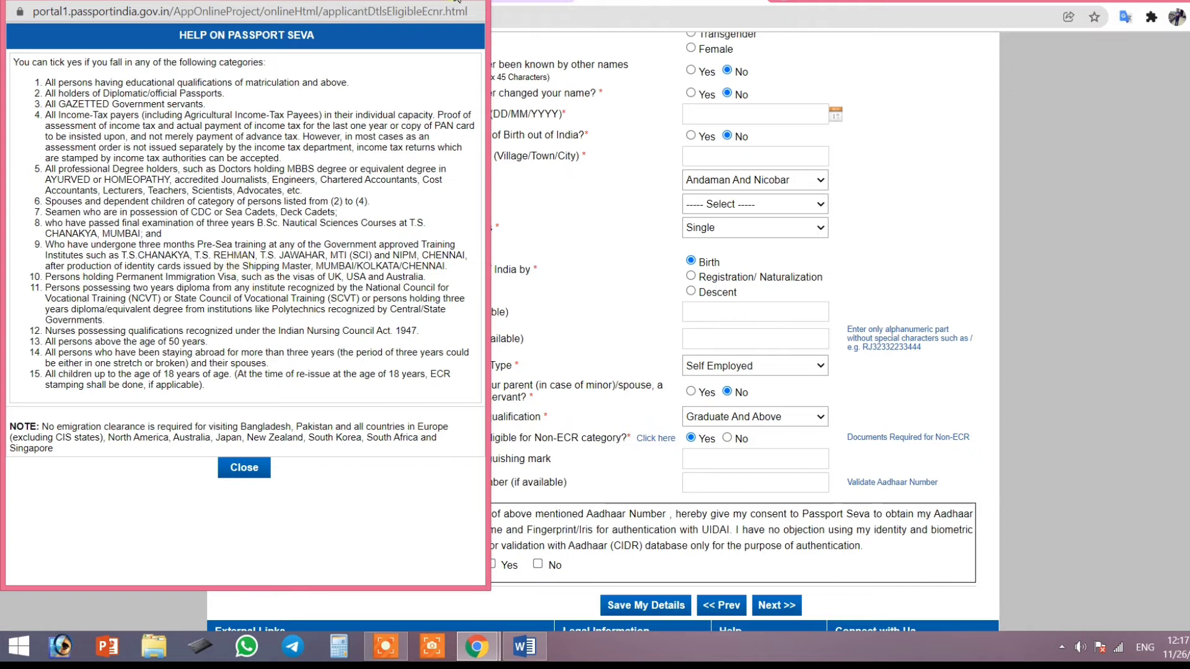
click(244, 468)
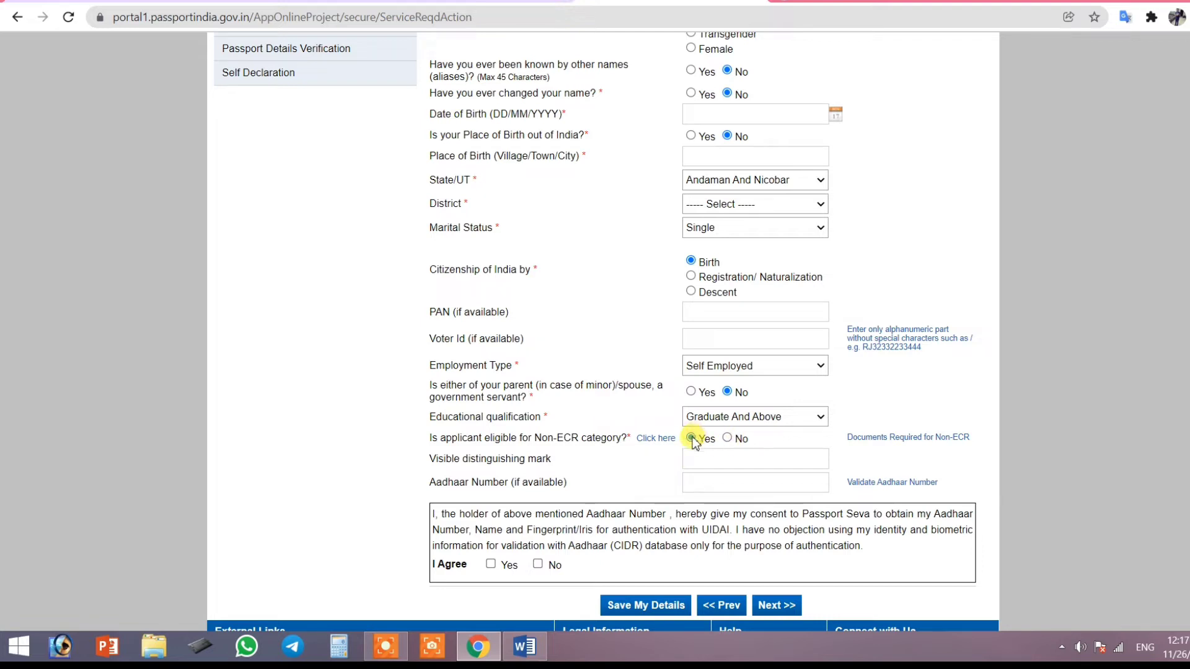
click(728, 439)
click(699, 438)
Step: Save the completed applicant details and continue to the Family Details form
click(711, 483)
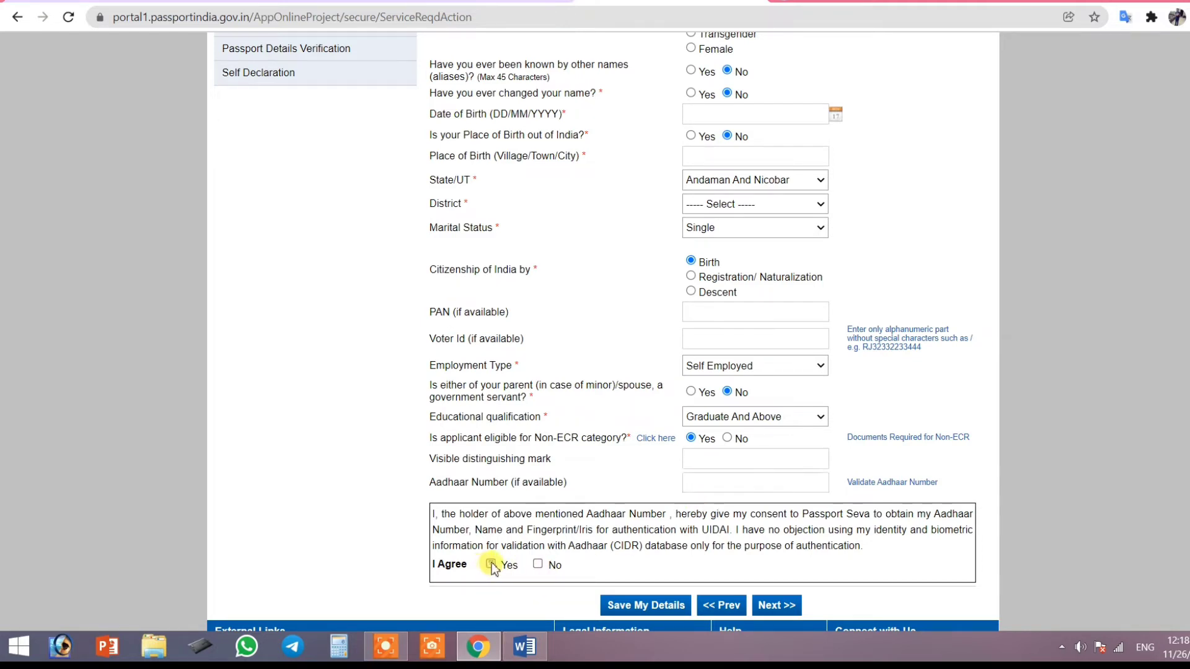
scroll(605, 289, down, 2)
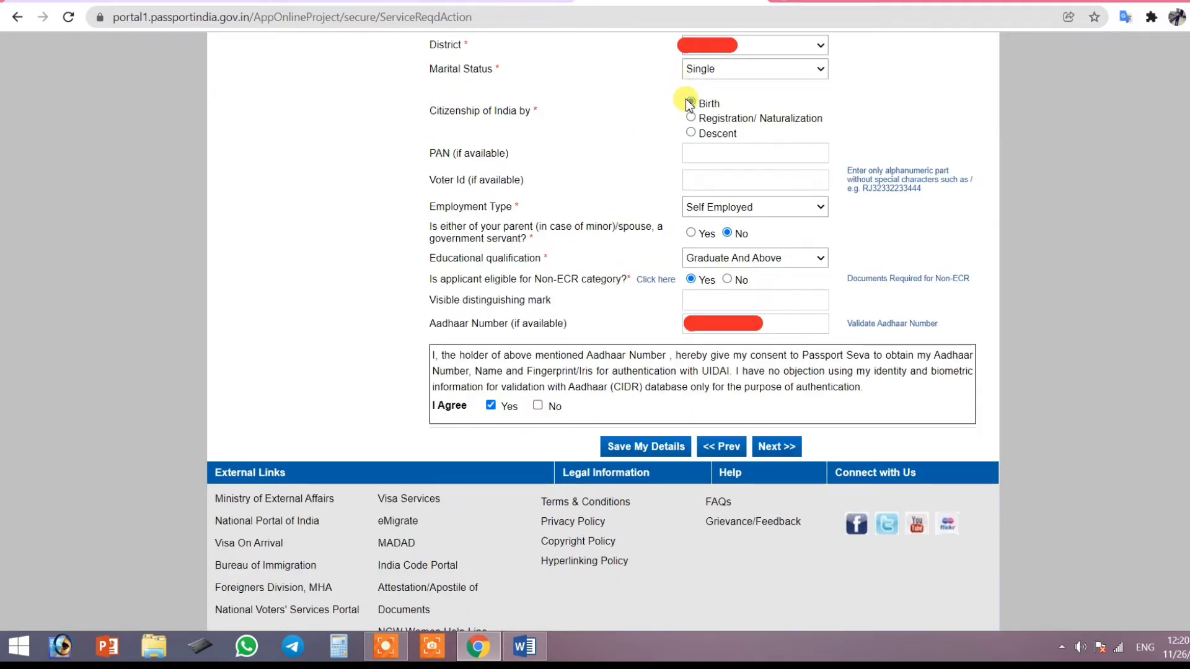
click(690, 103)
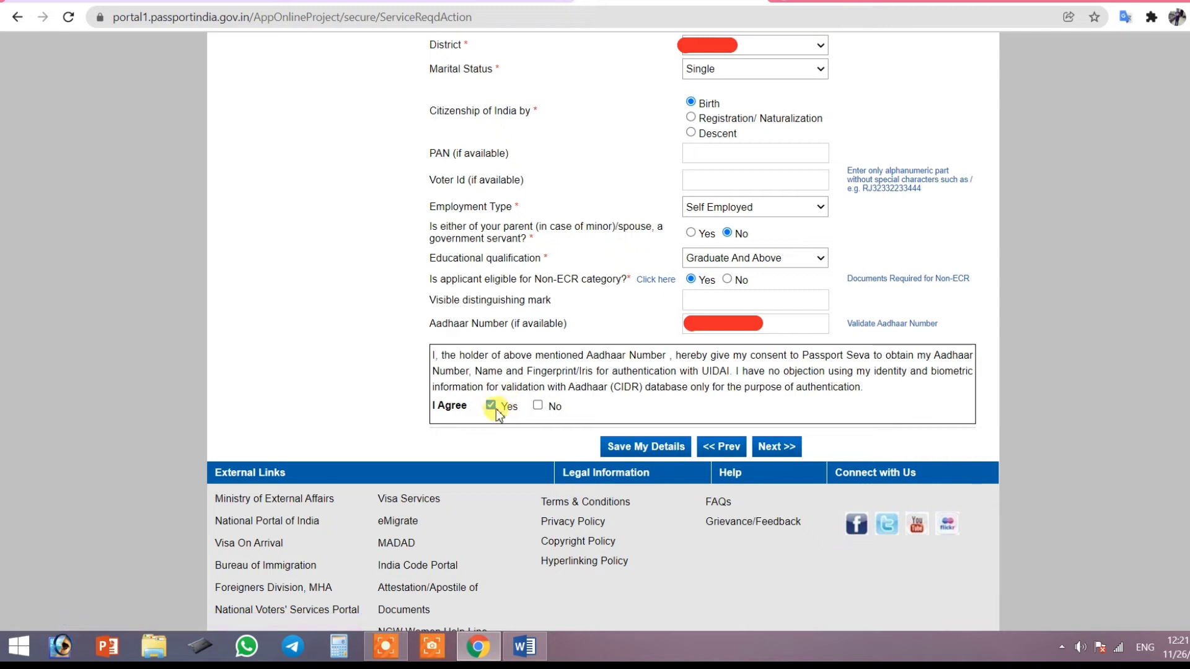
click(654, 448)
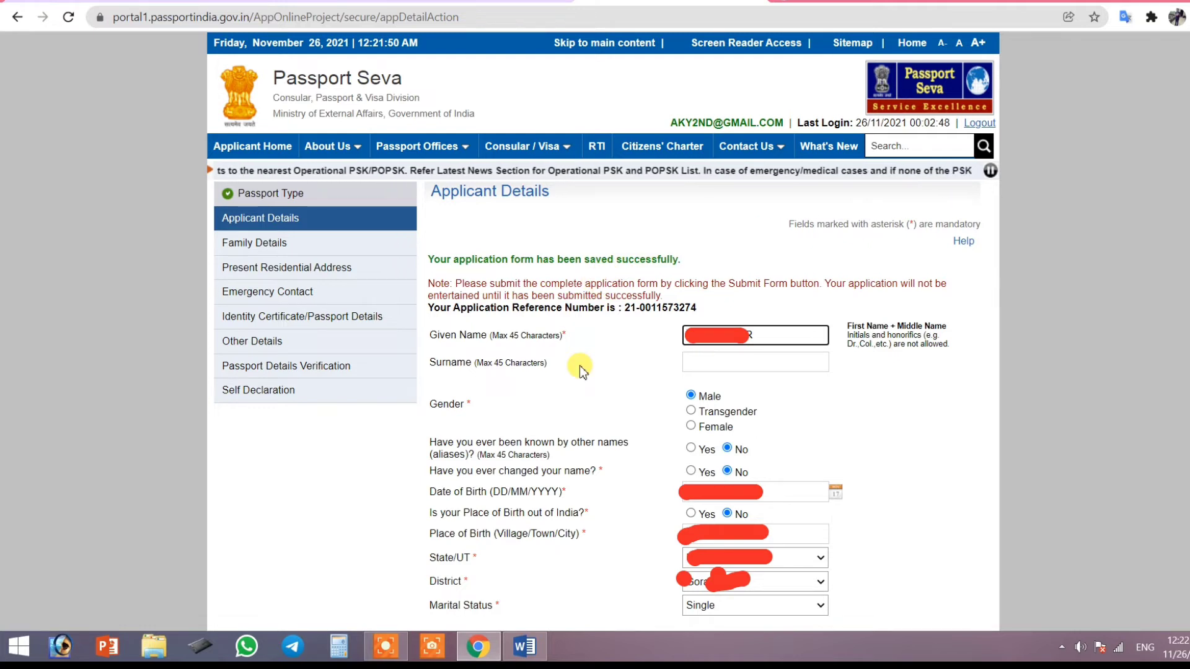
scroll(579, 365, down, 10)
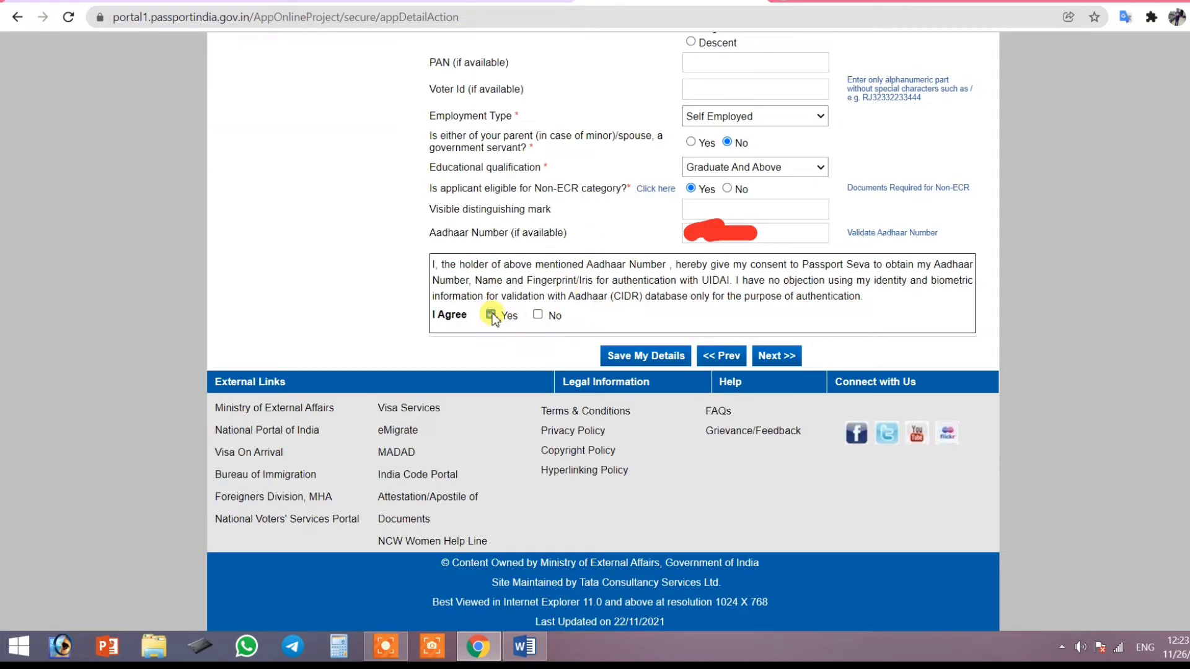
click(776, 355)
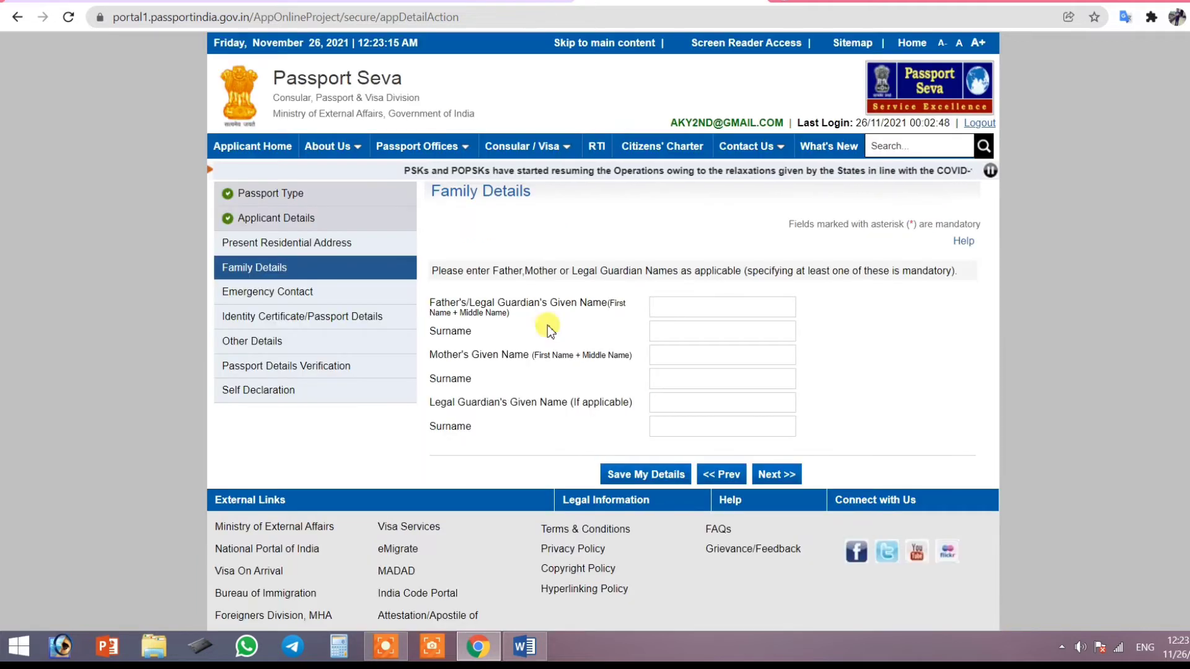
Step: Fill in and save the father's and mother's given names, and continue to the Present Residential Address form
click(670, 307)
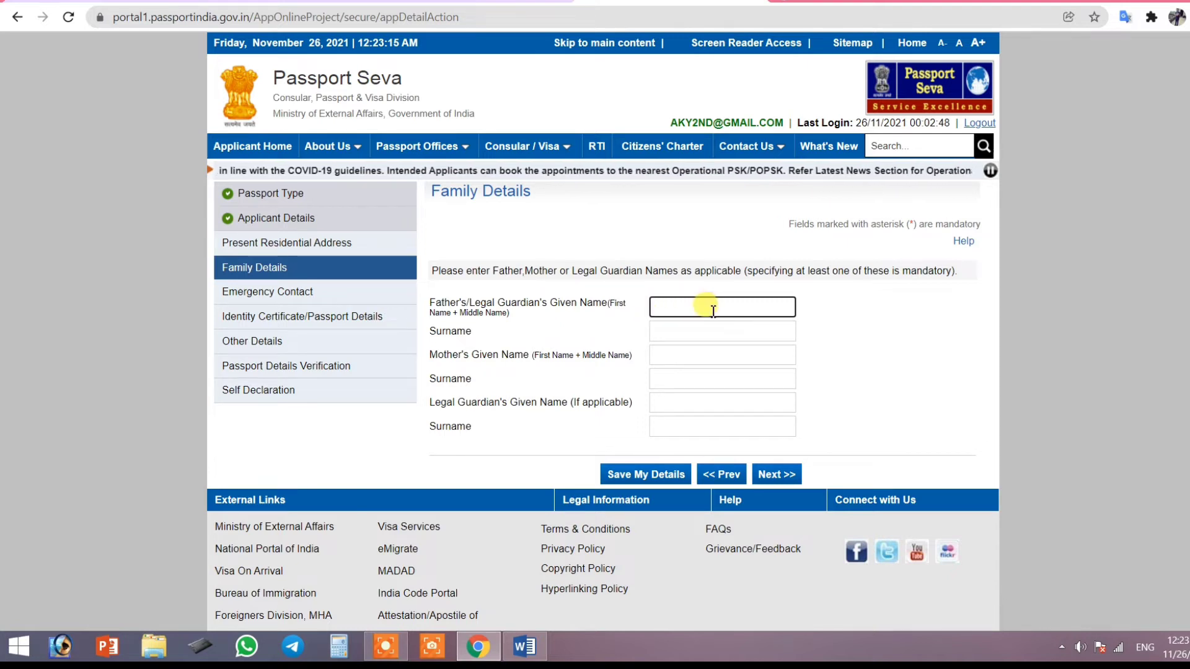
click(663, 334)
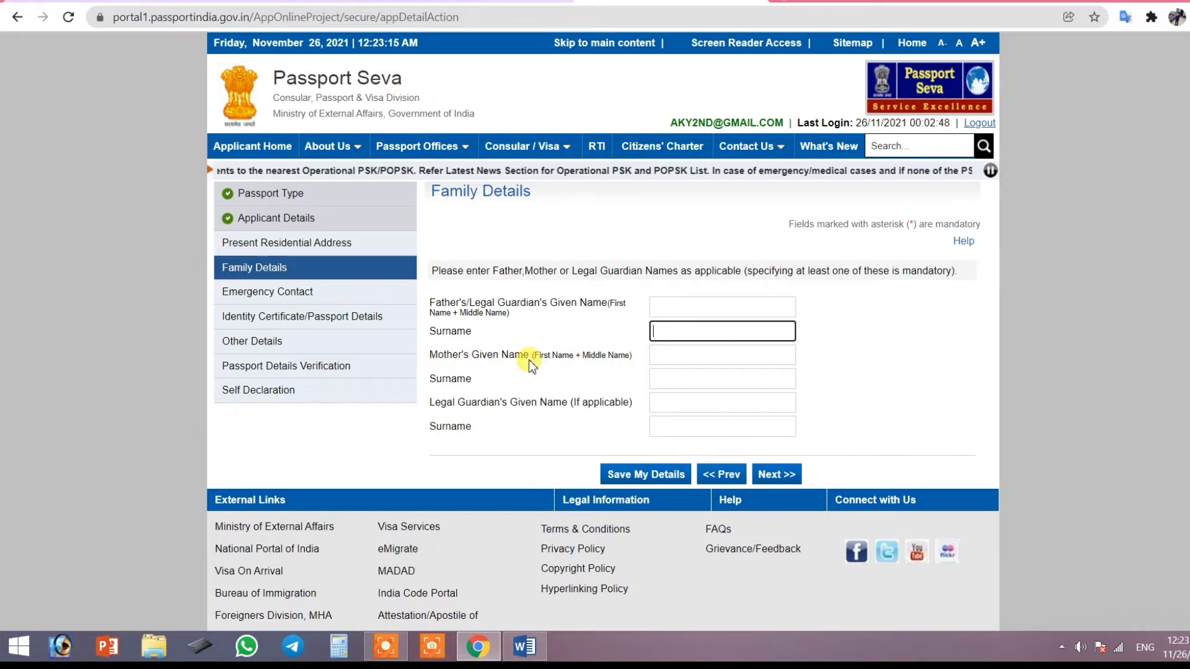
click(677, 356)
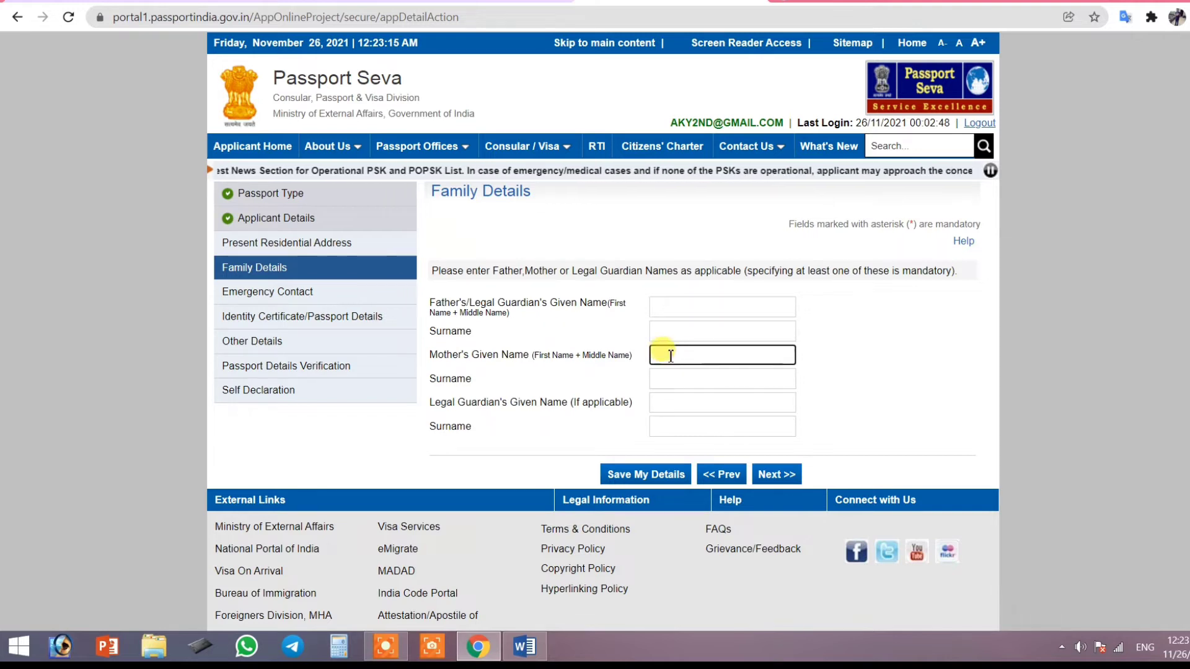
click(665, 381)
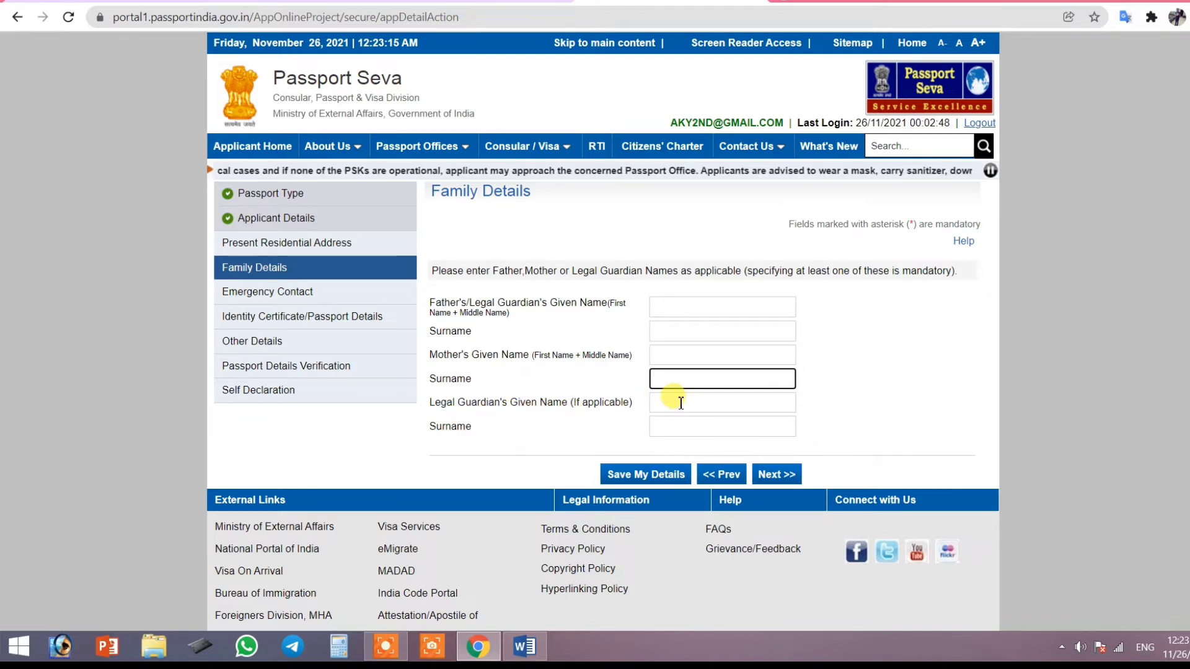
click(681, 403)
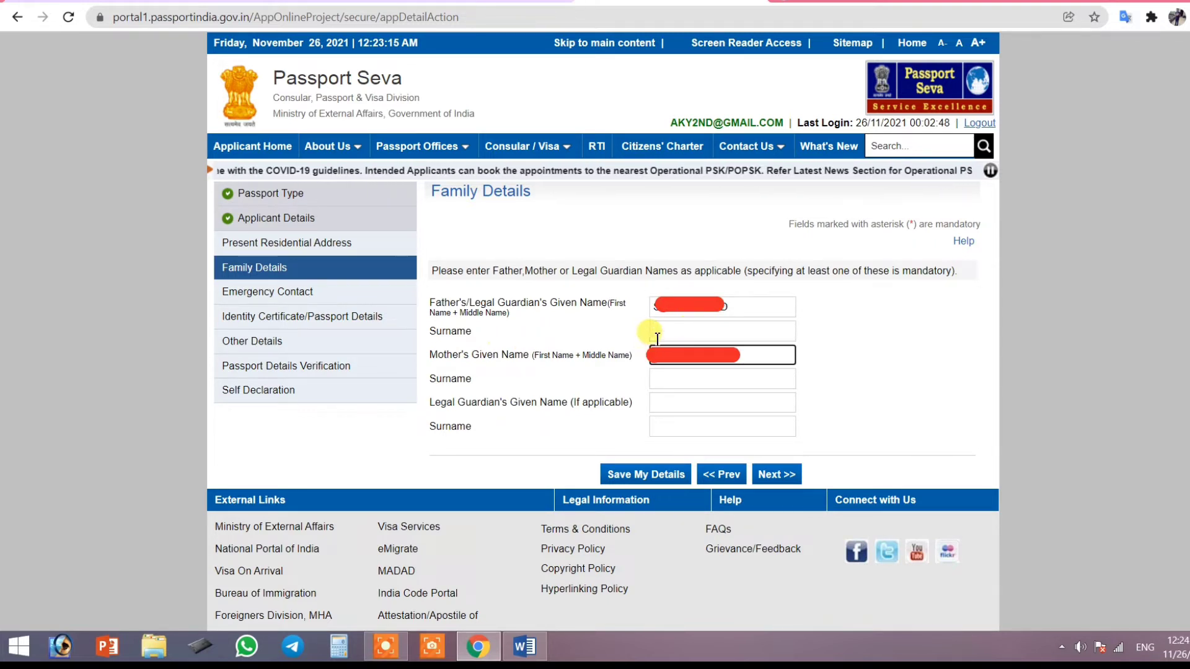
click(655, 476)
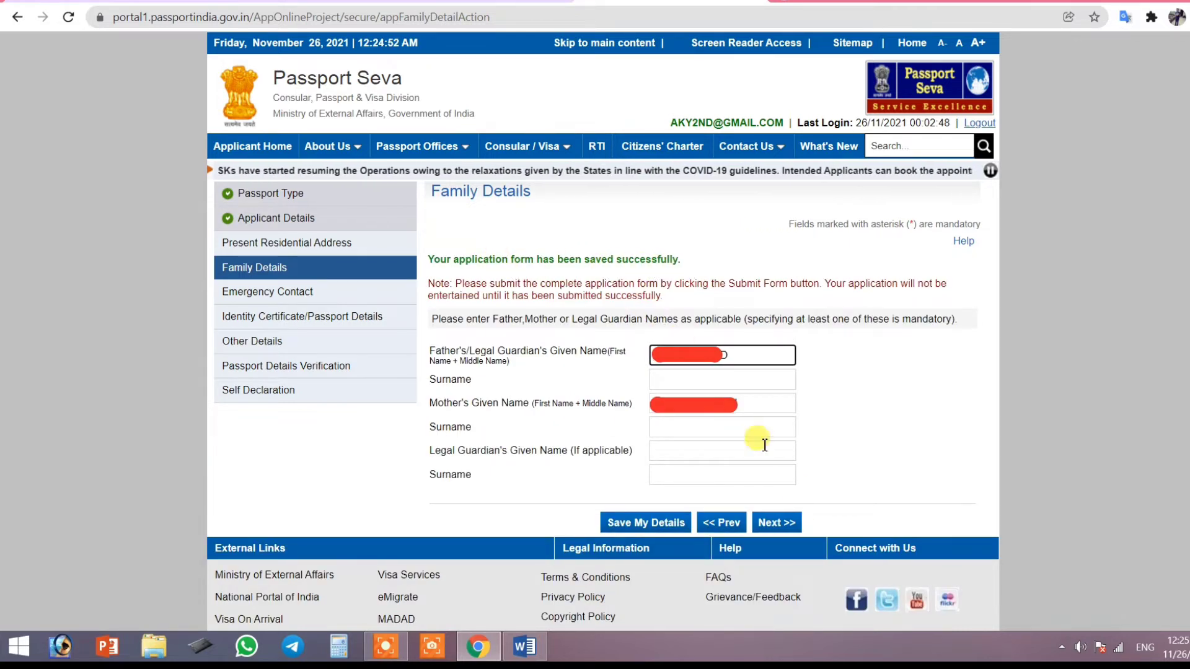
click(776, 523)
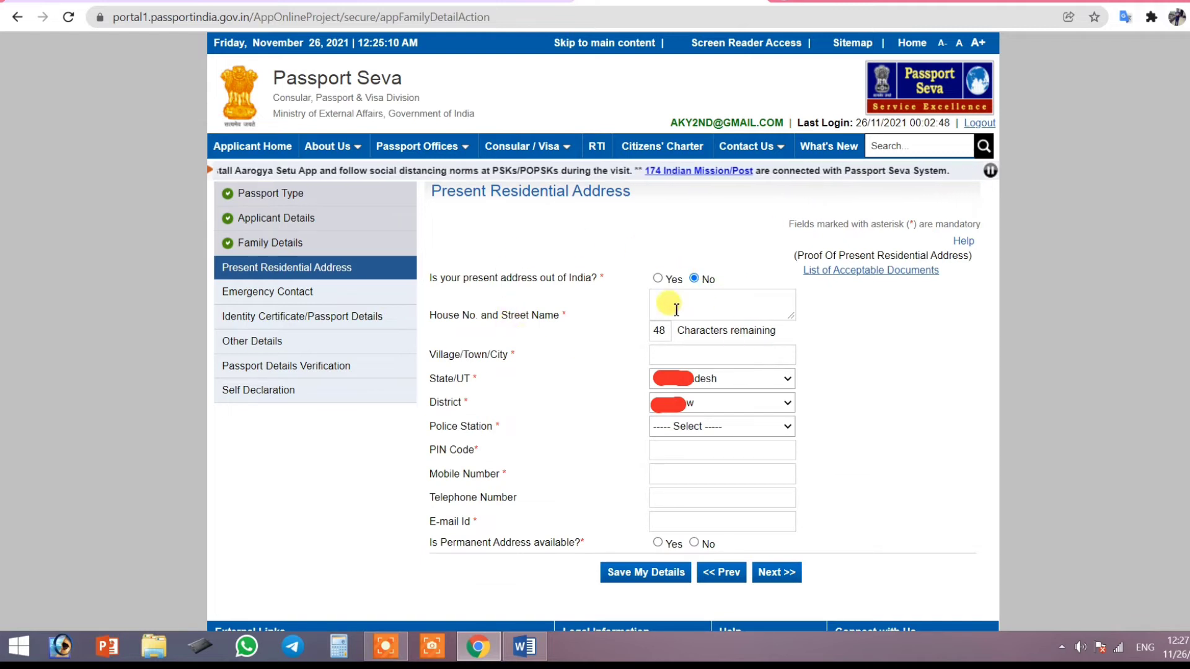
Step: Switch the question about a present address out of India to Yes, view the region/country choices, and switch it back to No
click(658, 279)
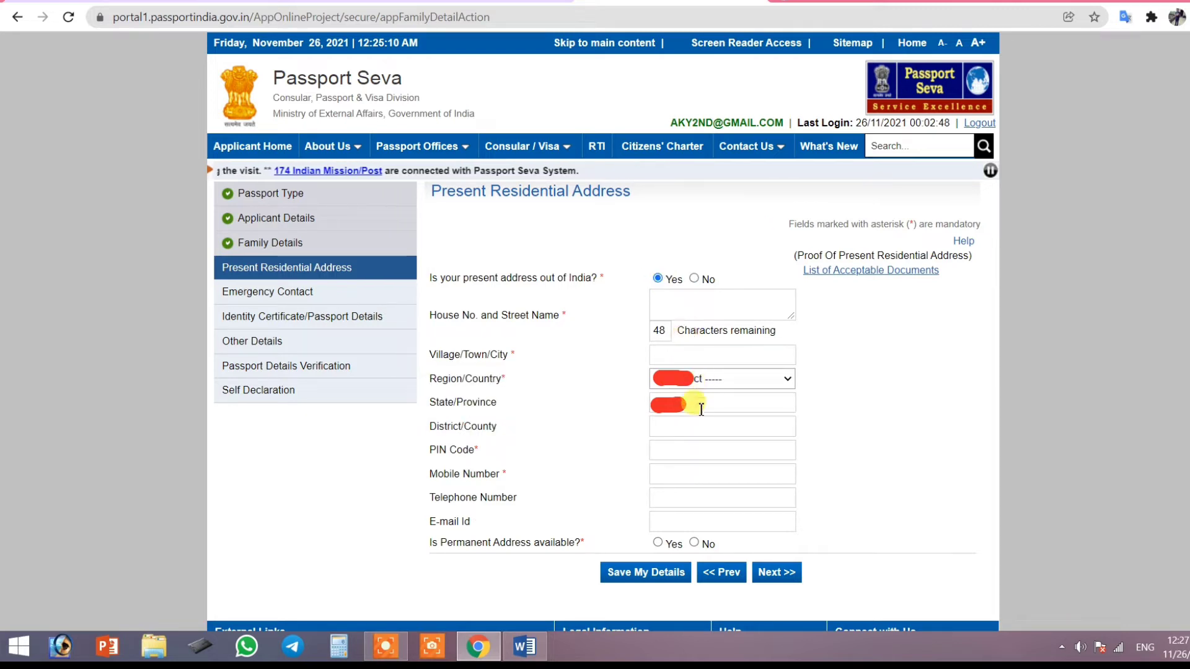
click(741, 379)
click(859, 355)
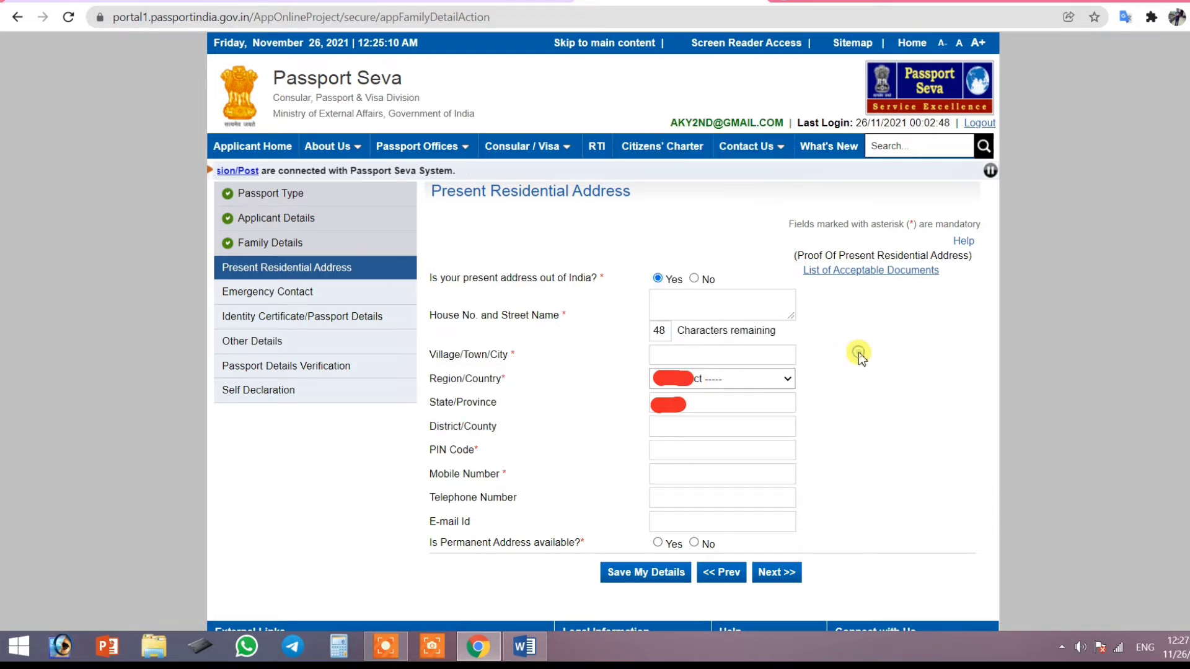
click(730, 379)
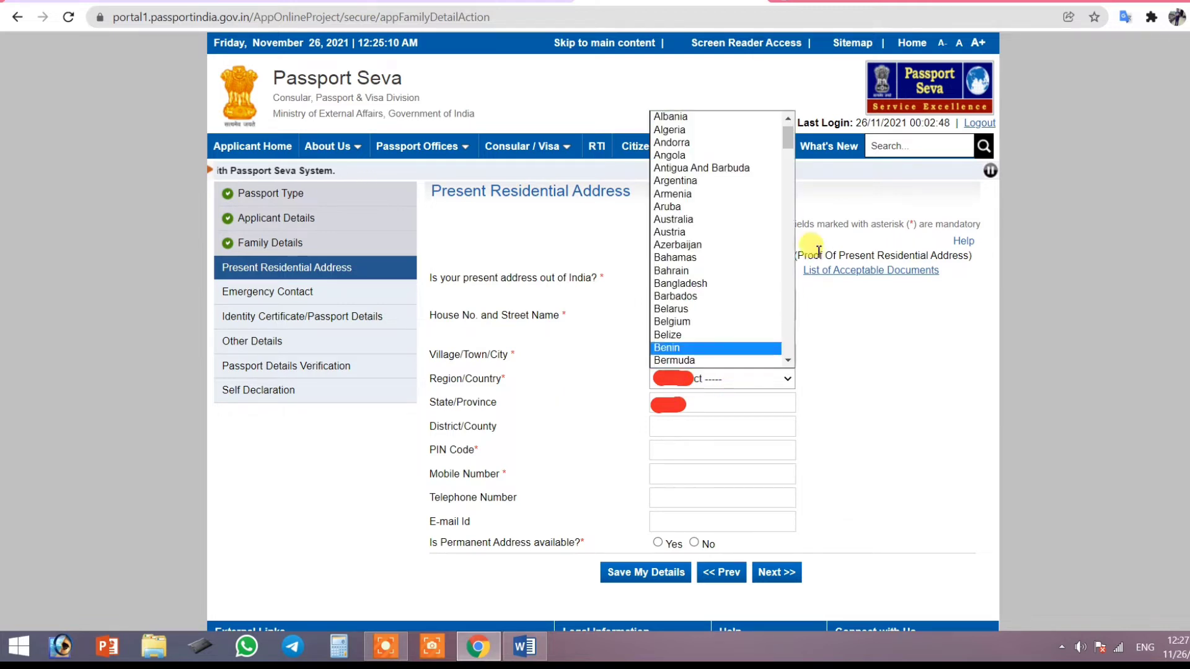
click(893, 359)
click(713, 403)
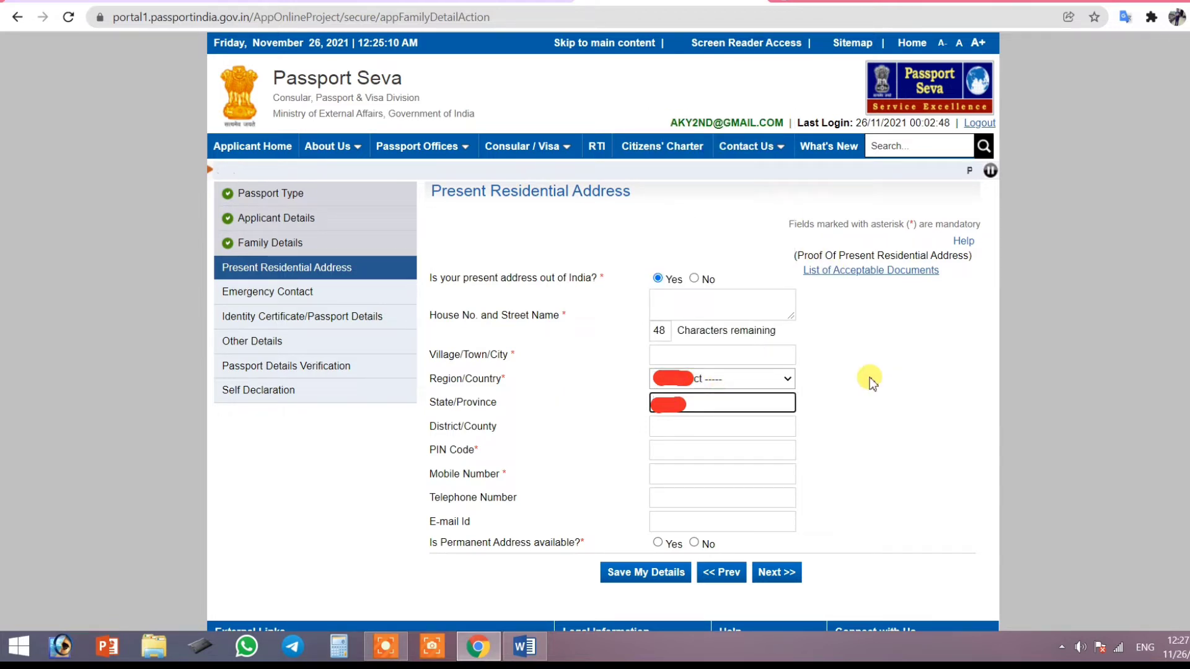
click(870, 382)
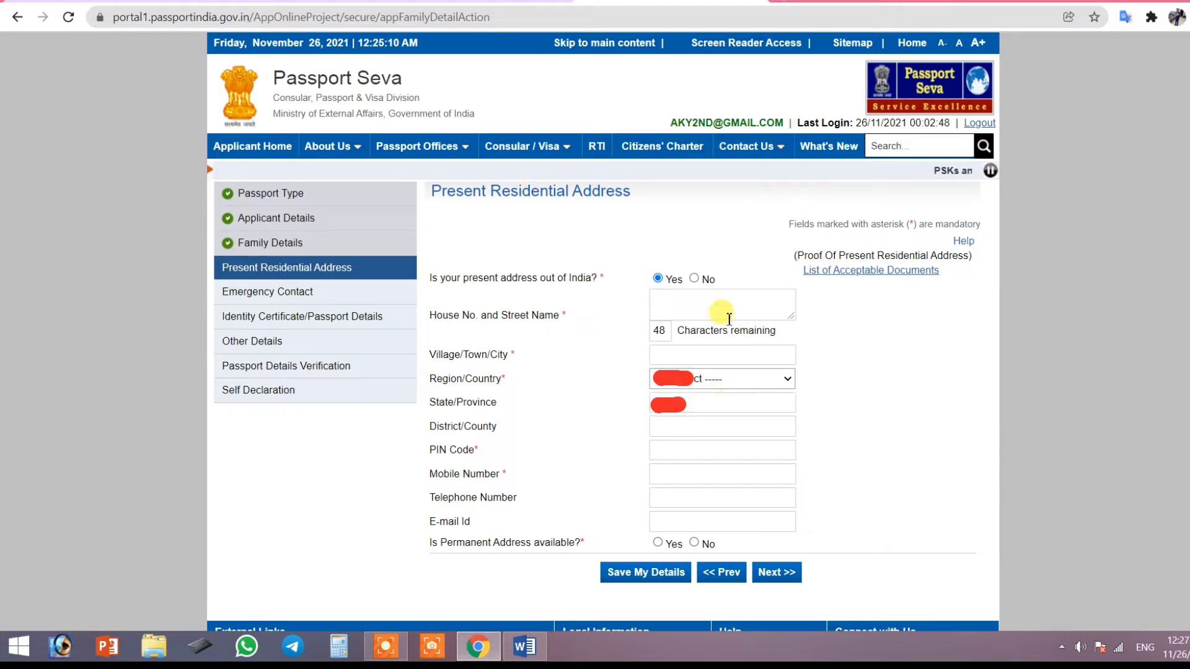
click(693, 278)
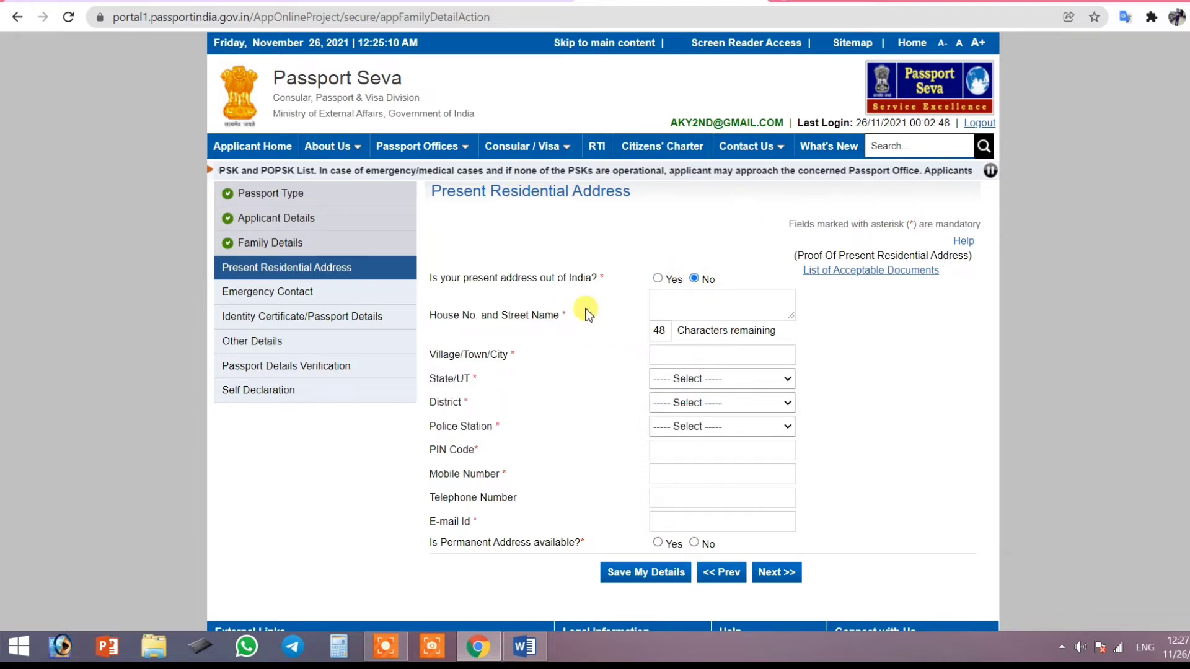
Step: Set the State/UT of the present residential address to Uttar Pradesh
click(691, 303)
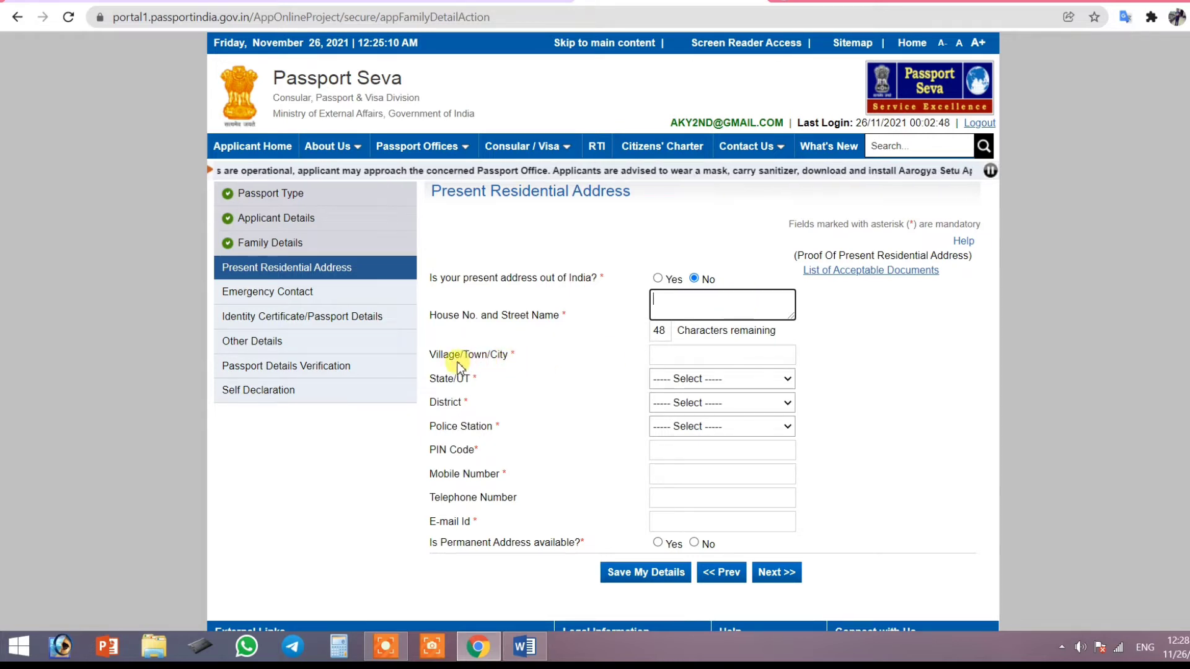
click(681, 358)
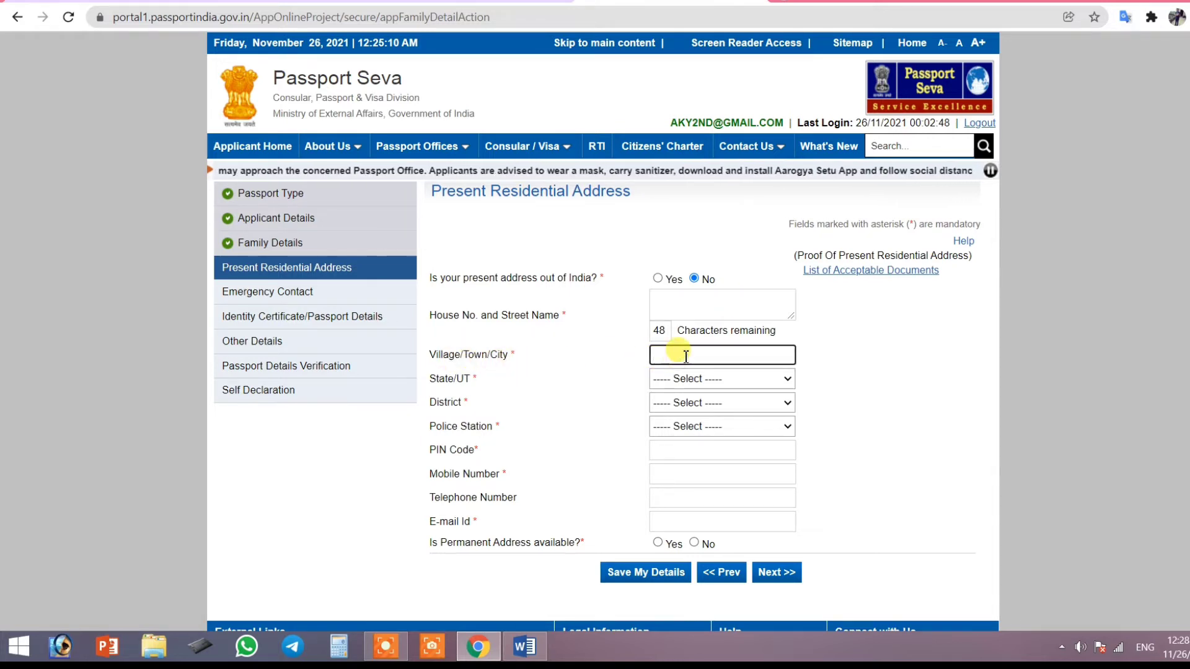
click(685, 379)
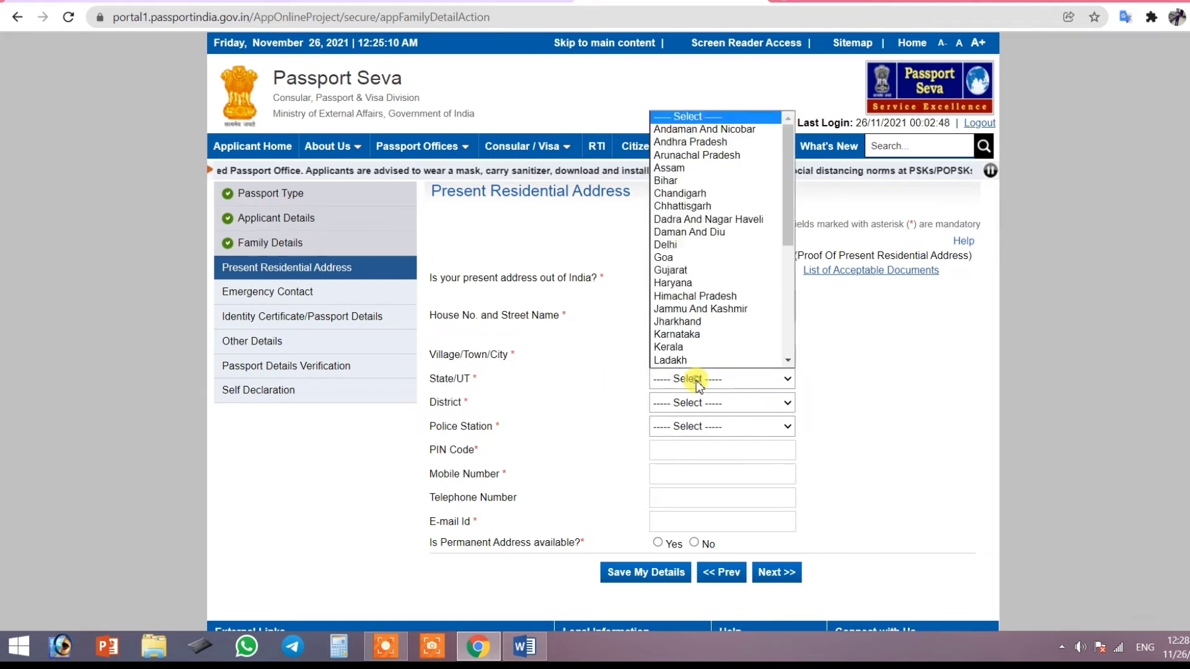
scroll(719, 315, down, 5)
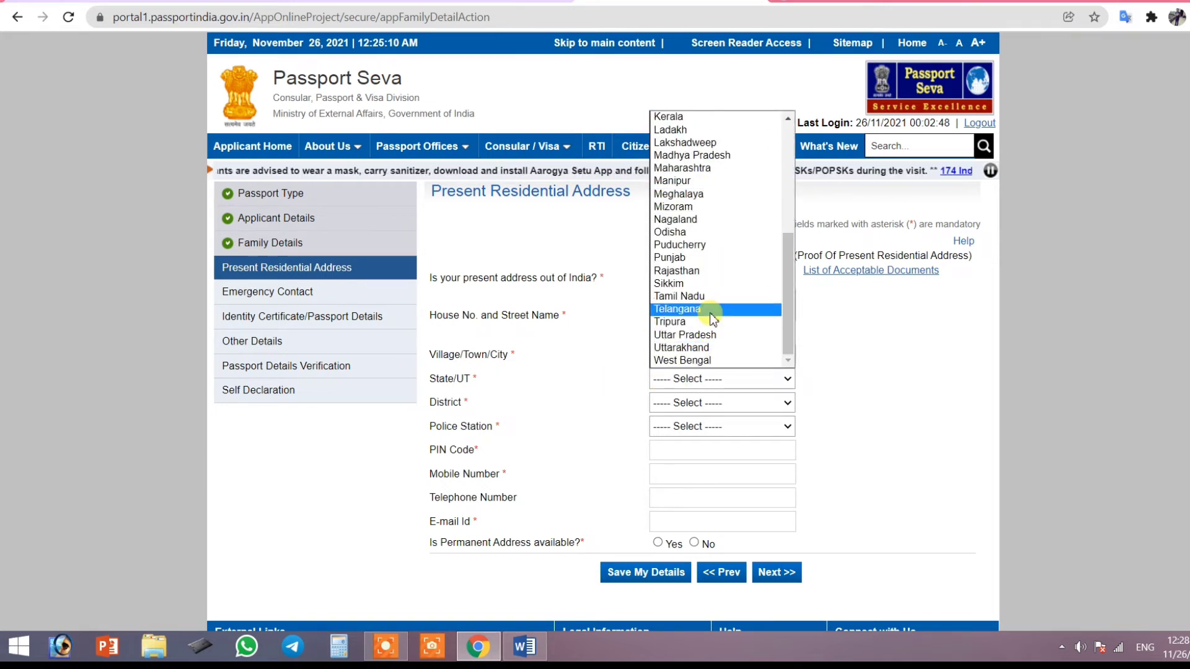
click(712, 335)
Step: View the district and police station choices for the present address without selecting any
click(685, 403)
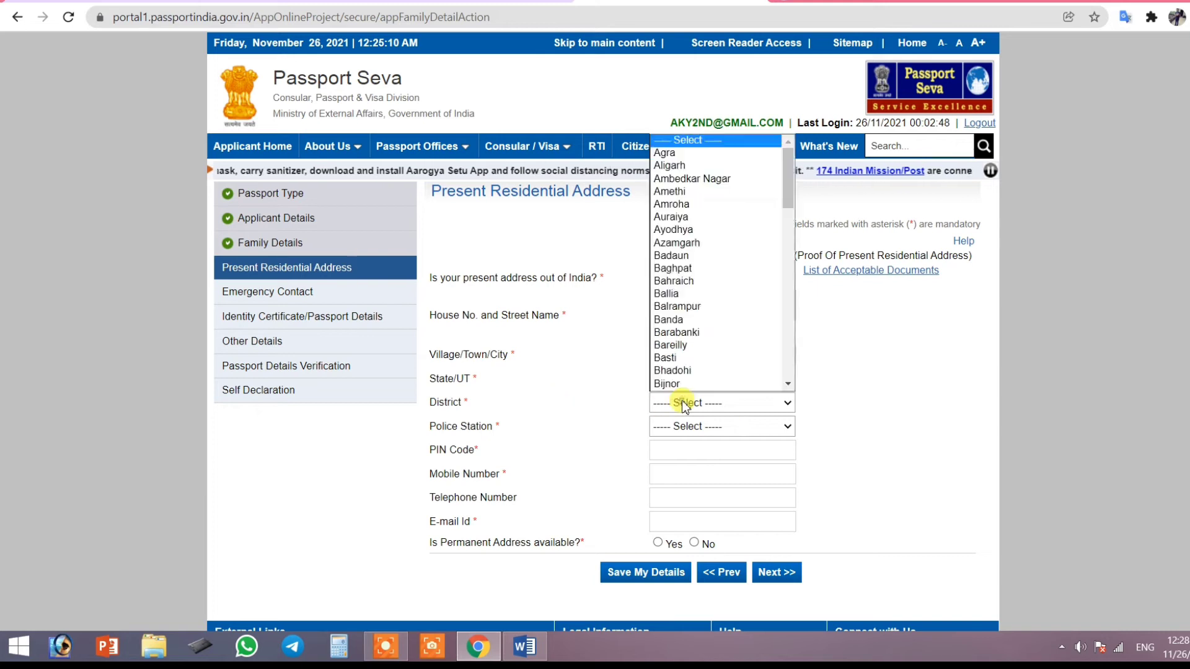
scroll(696, 223, down, 1)
click(812, 347)
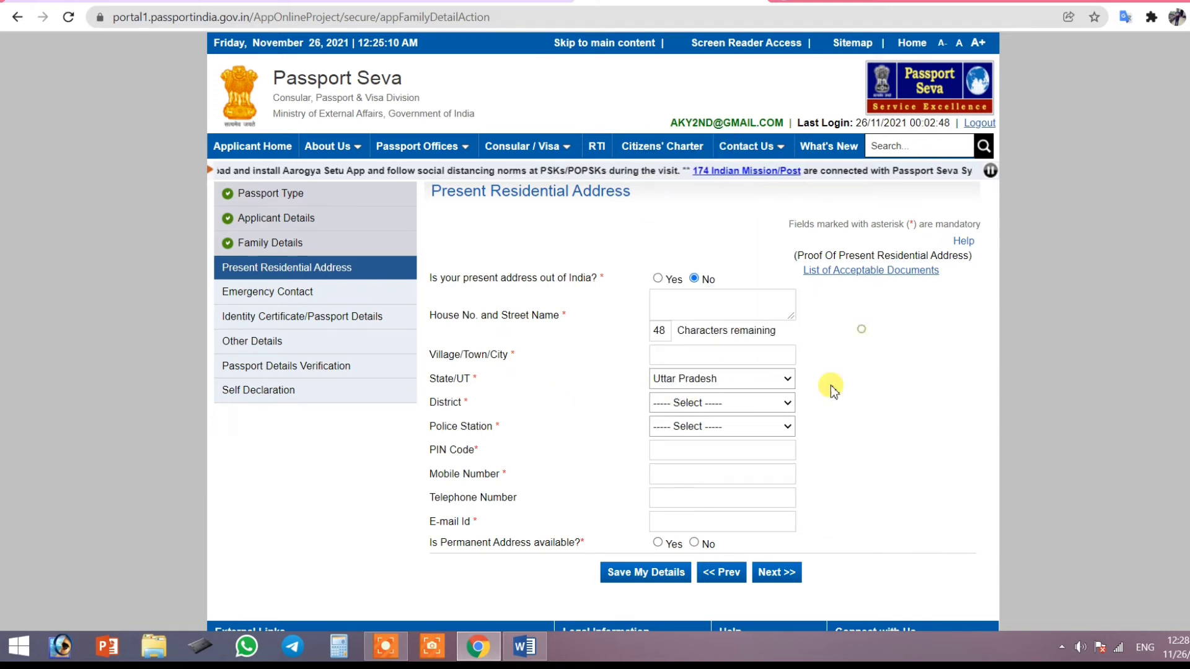
click(728, 428)
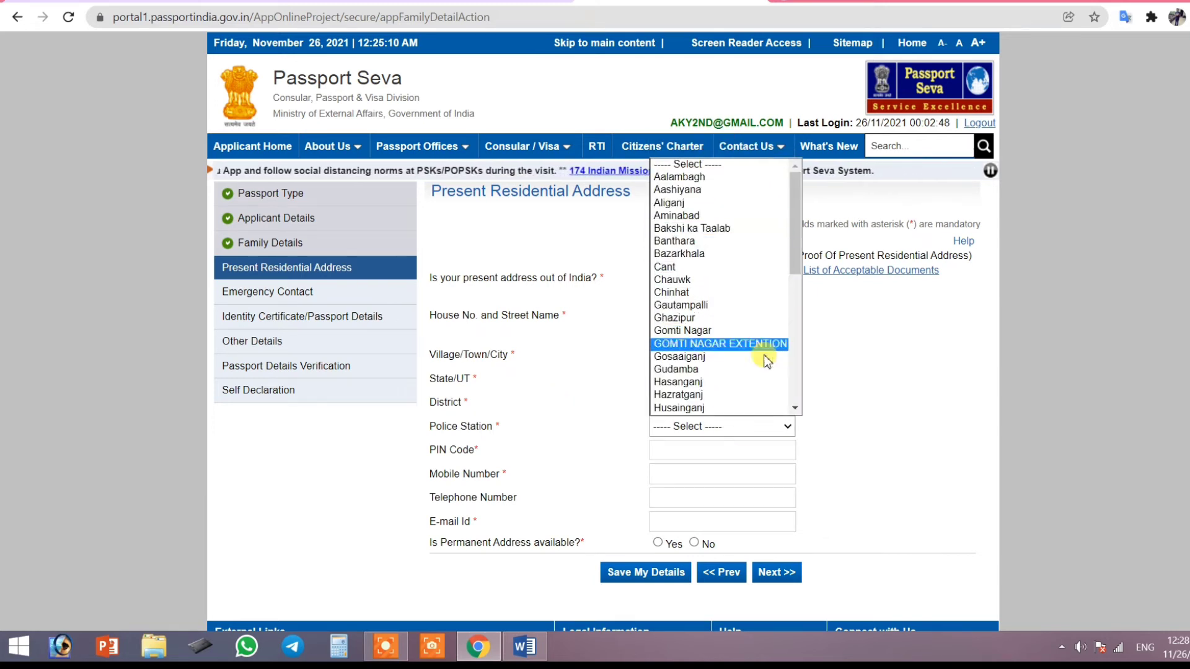
click(866, 324)
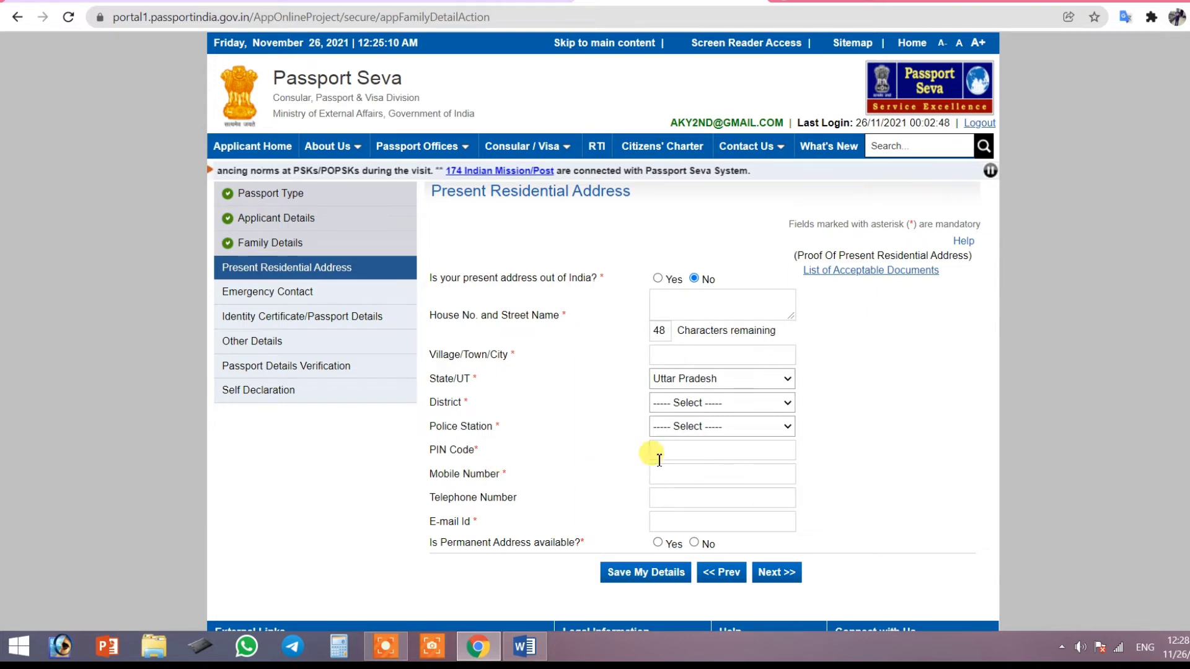
click(695, 449)
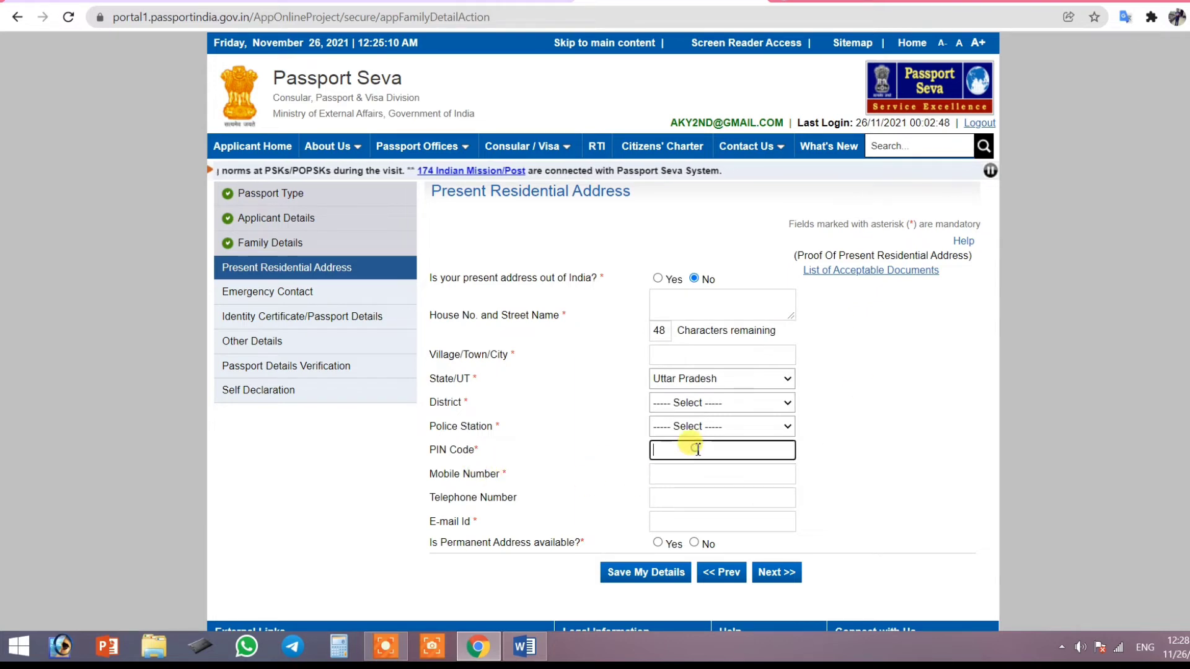
click(672, 476)
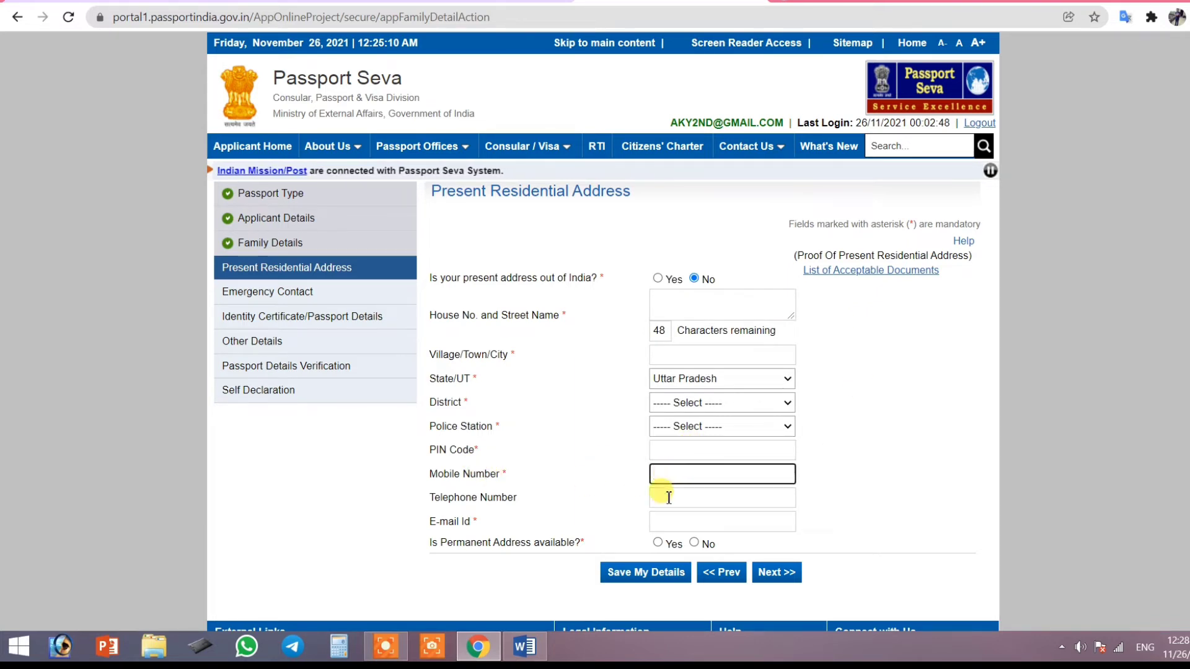
click(668, 499)
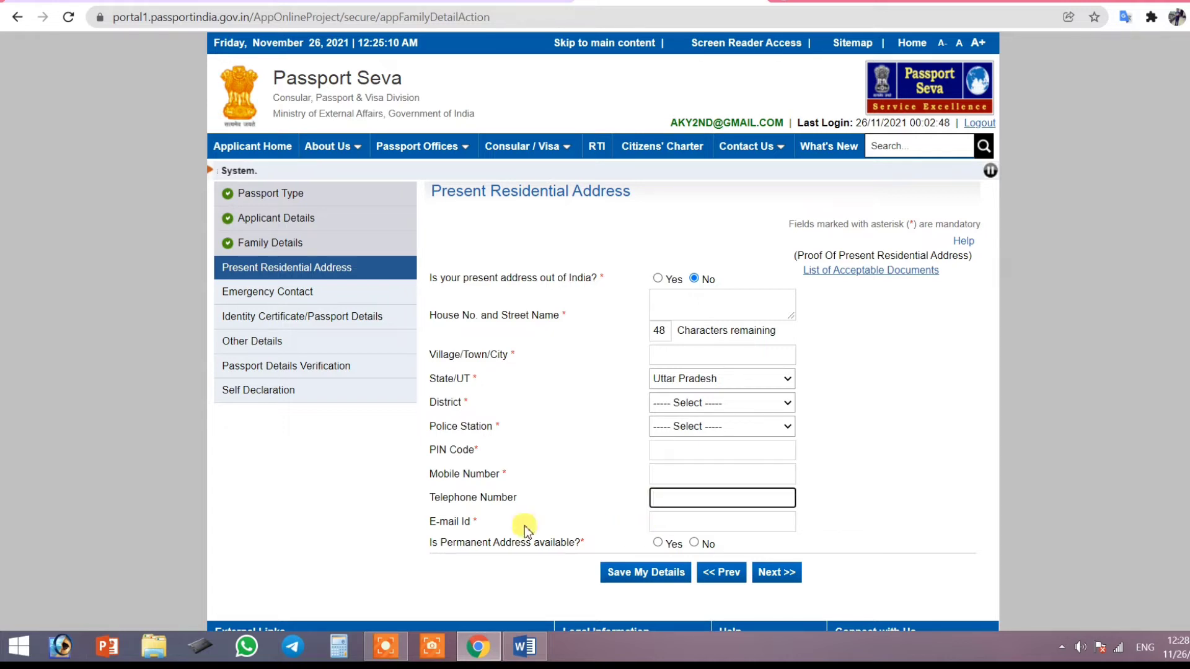
click(645, 523)
click(674, 521)
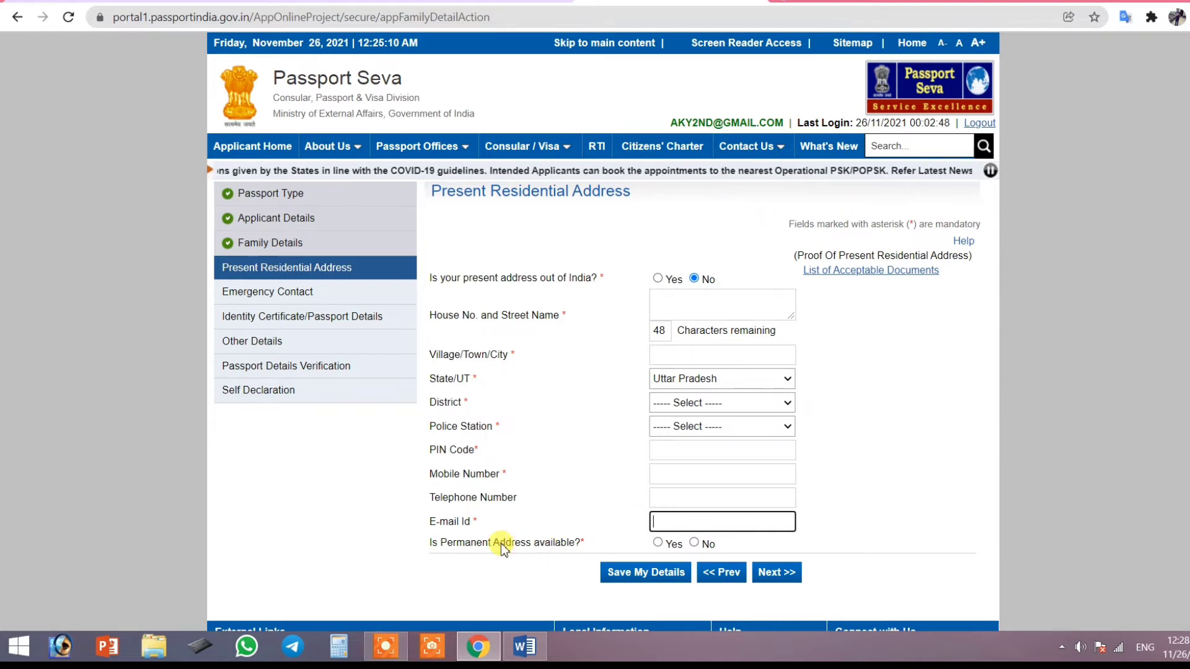
Step: Mark the permanent address as available, look over the separate permanent address fields, and set it as same as the present address
click(658, 542)
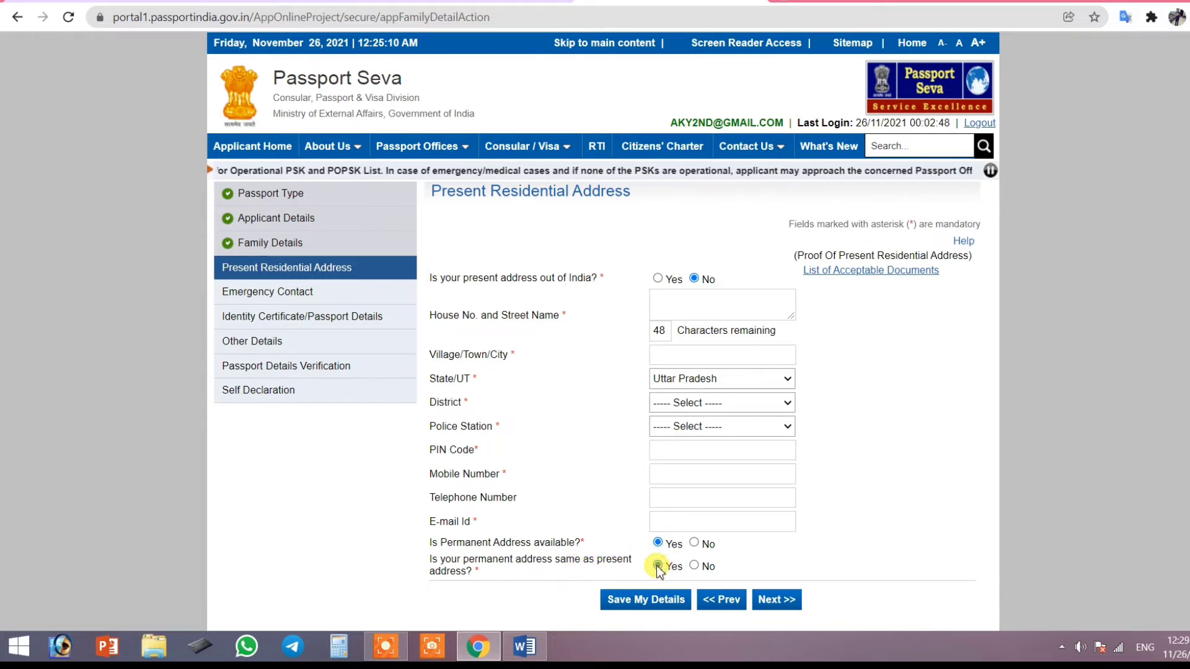
click(694, 565)
scroll(858, 503, down, 3)
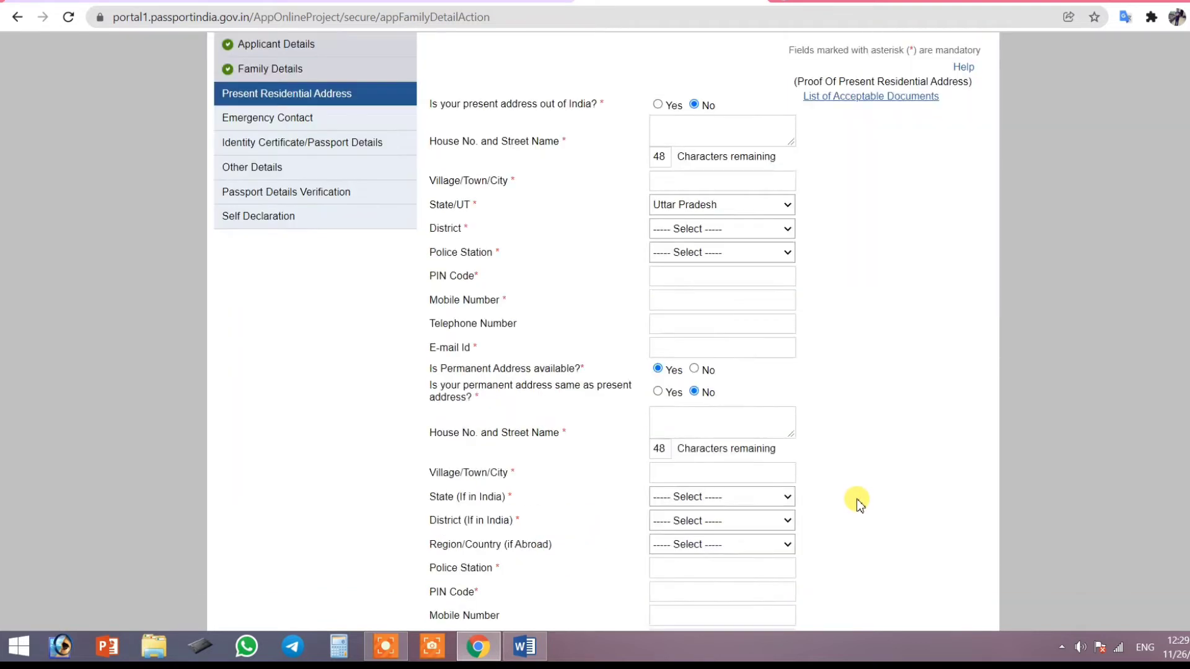
scroll(858, 503, down, 3)
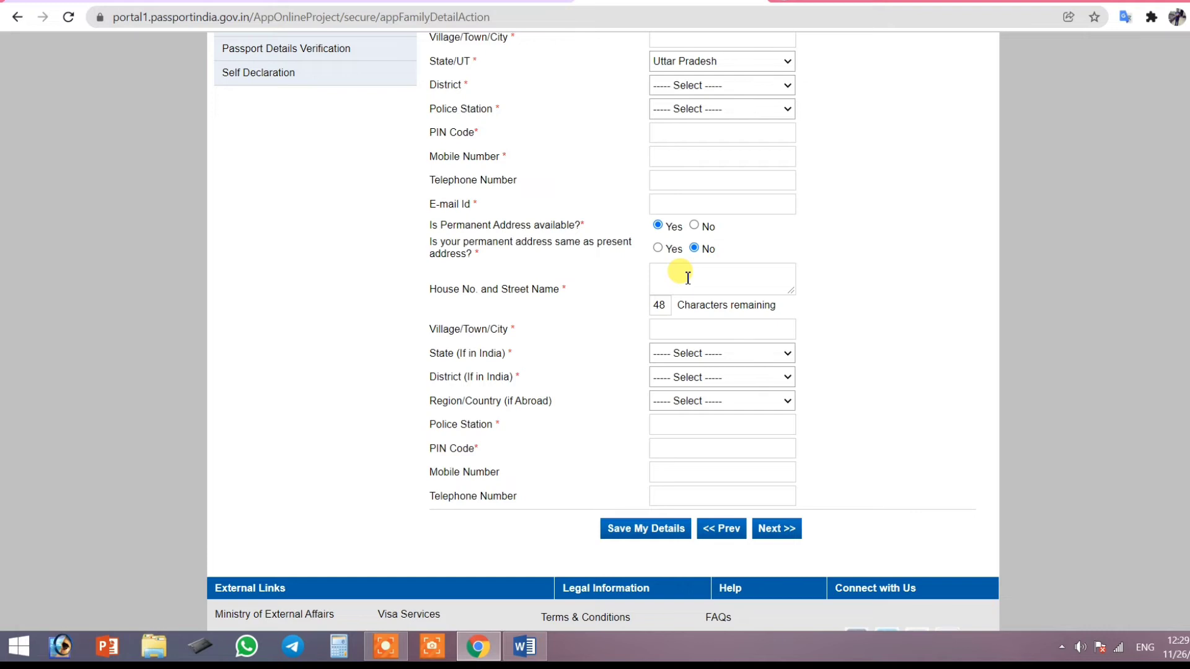
scroll(687, 277, up, 2)
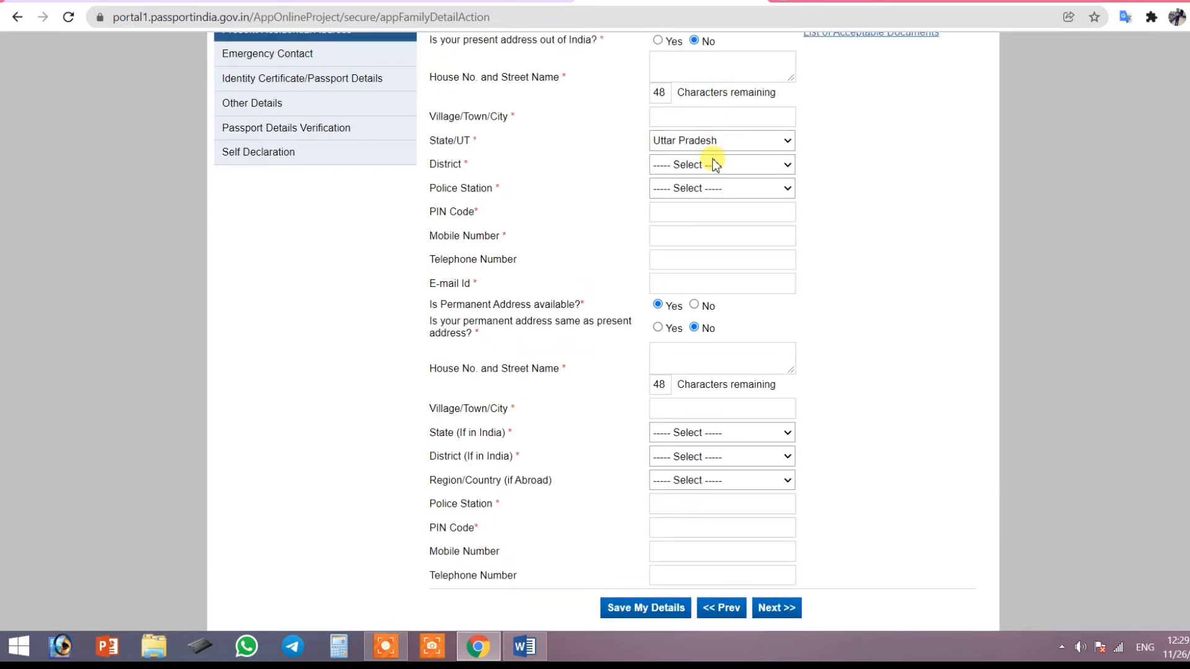
click(682, 354)
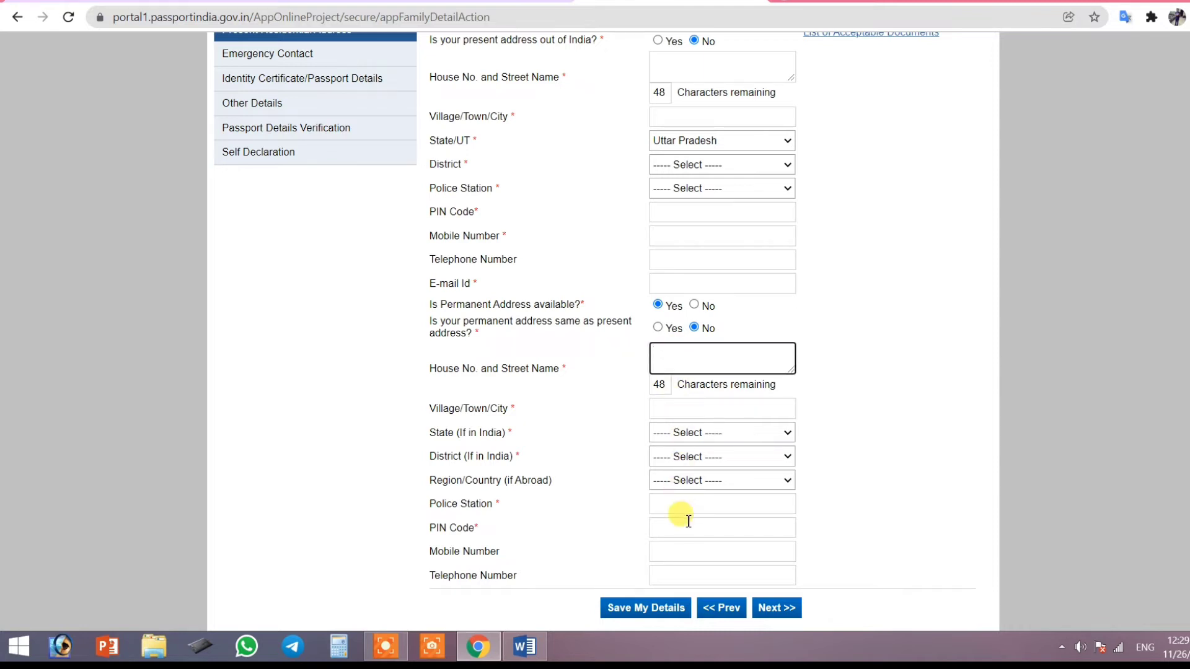
scroll(719, 230, up, 1)
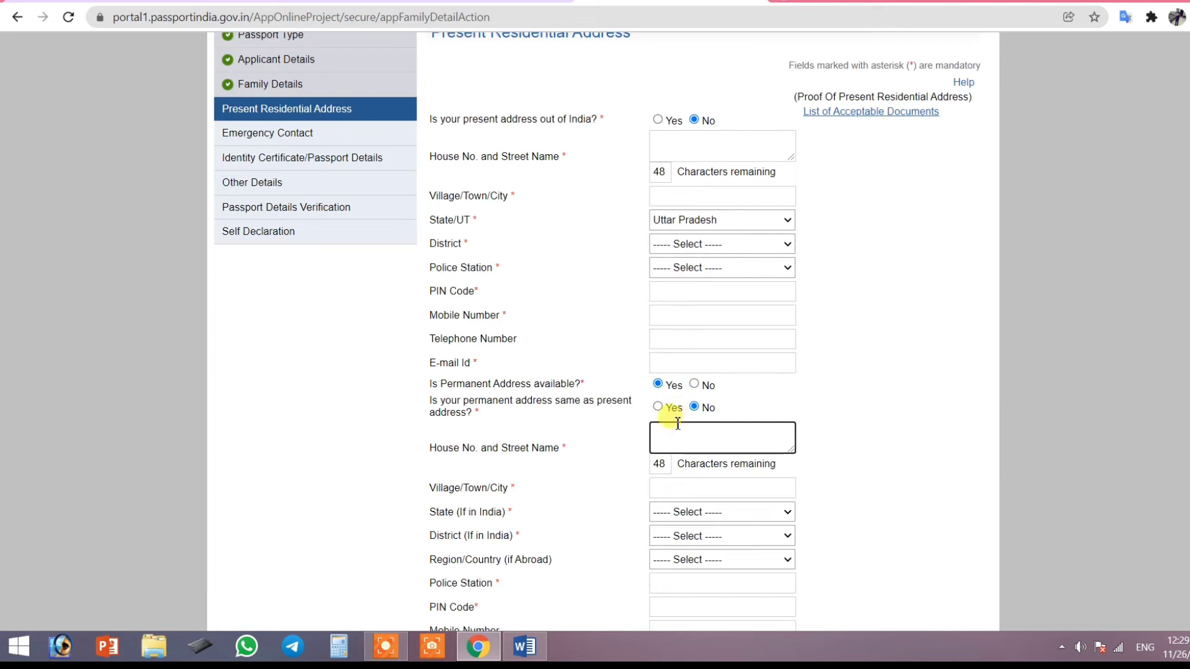
click(658, 409)
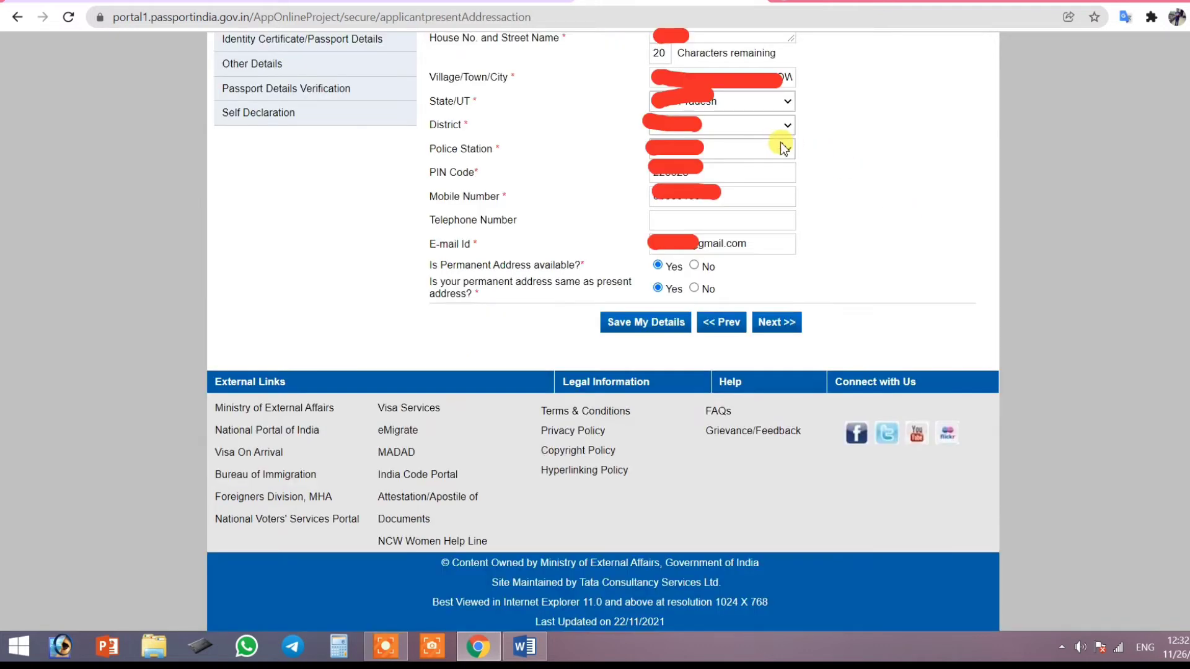
Step: Save the completed present residential address details, accept the RPO notice, and continue to the Emergency Contact form
click(648, 324)
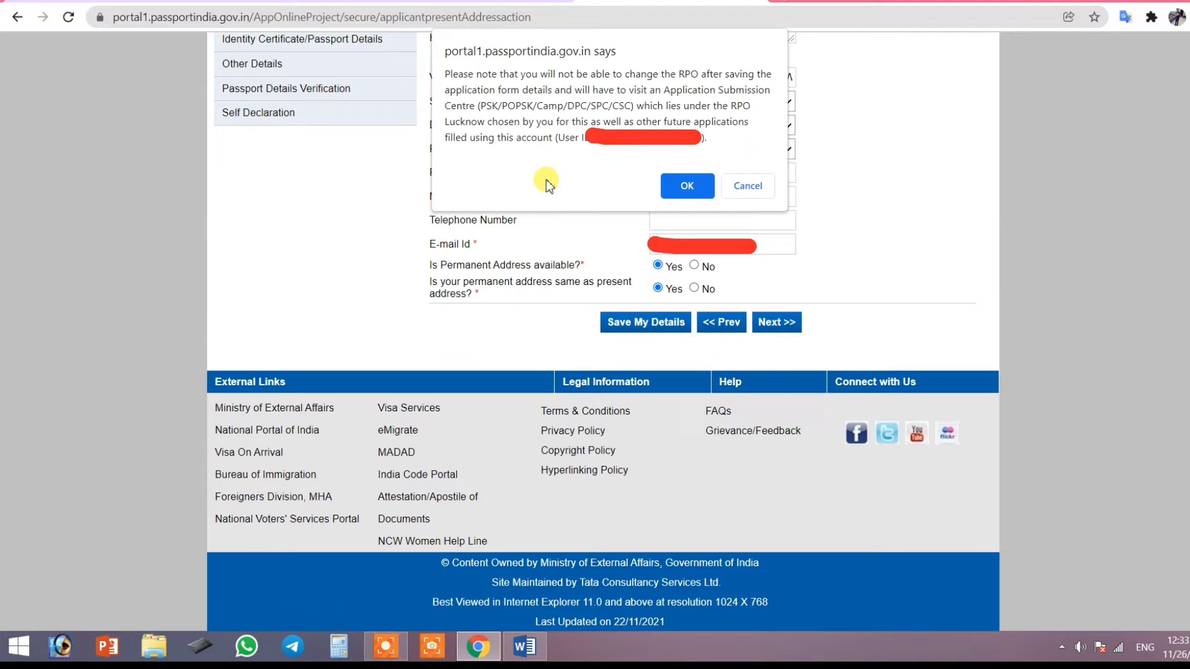
click(686, 187)
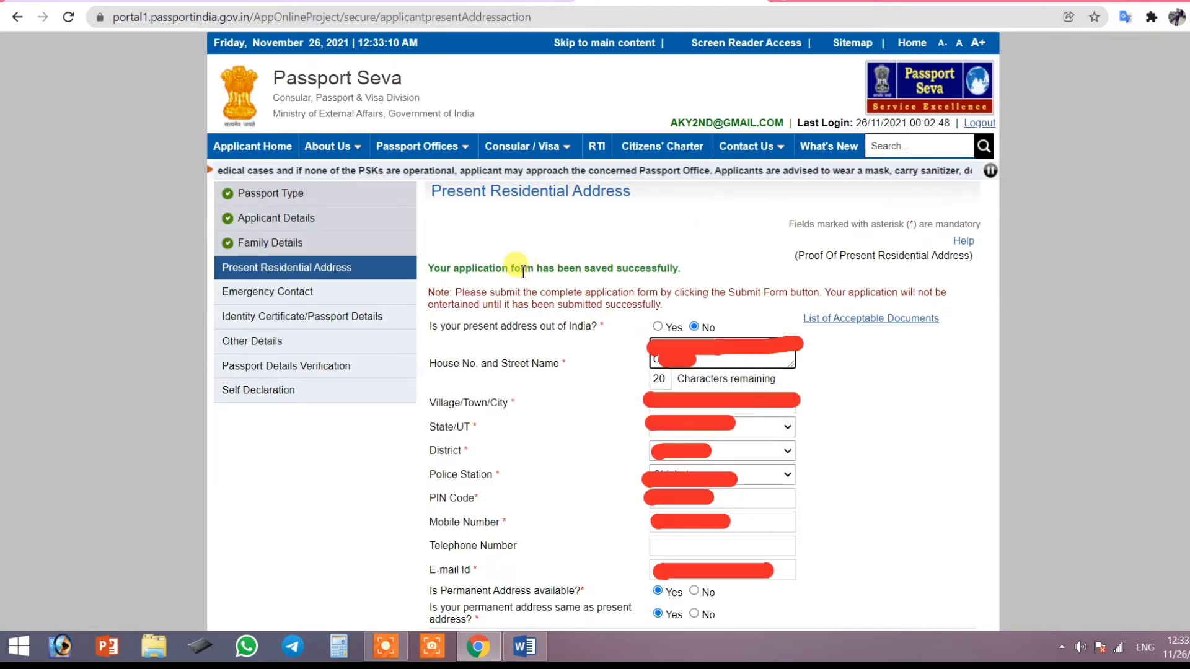
drag(588, 268, 670, 268)
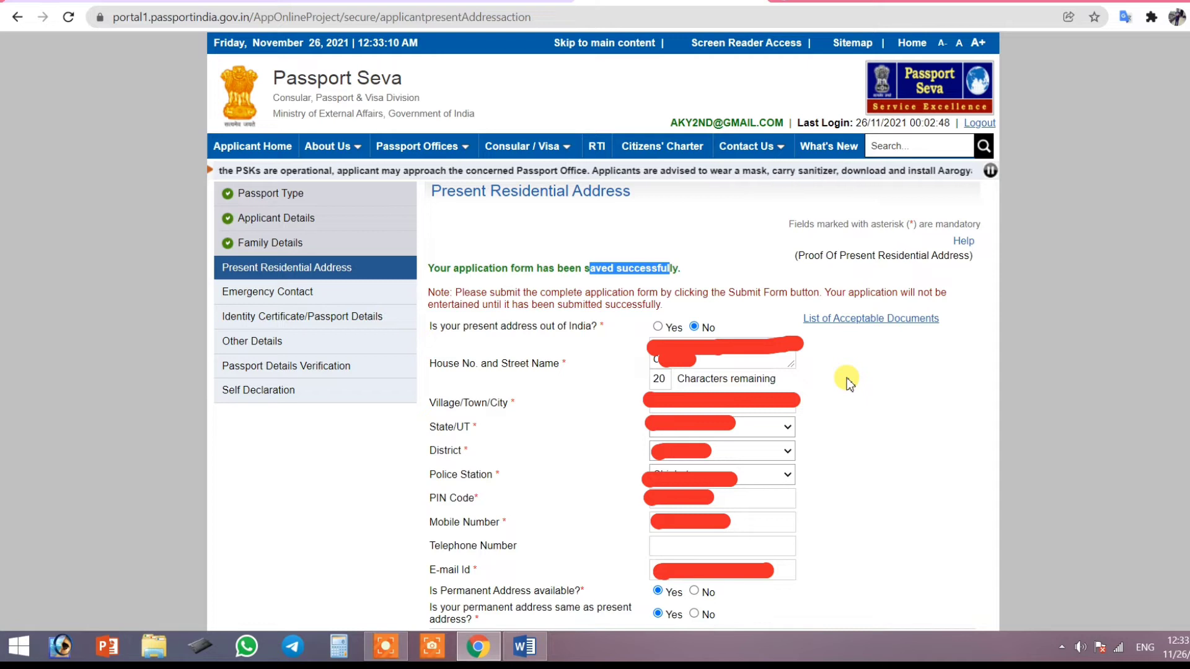
scroll(844, 380, down, 5)
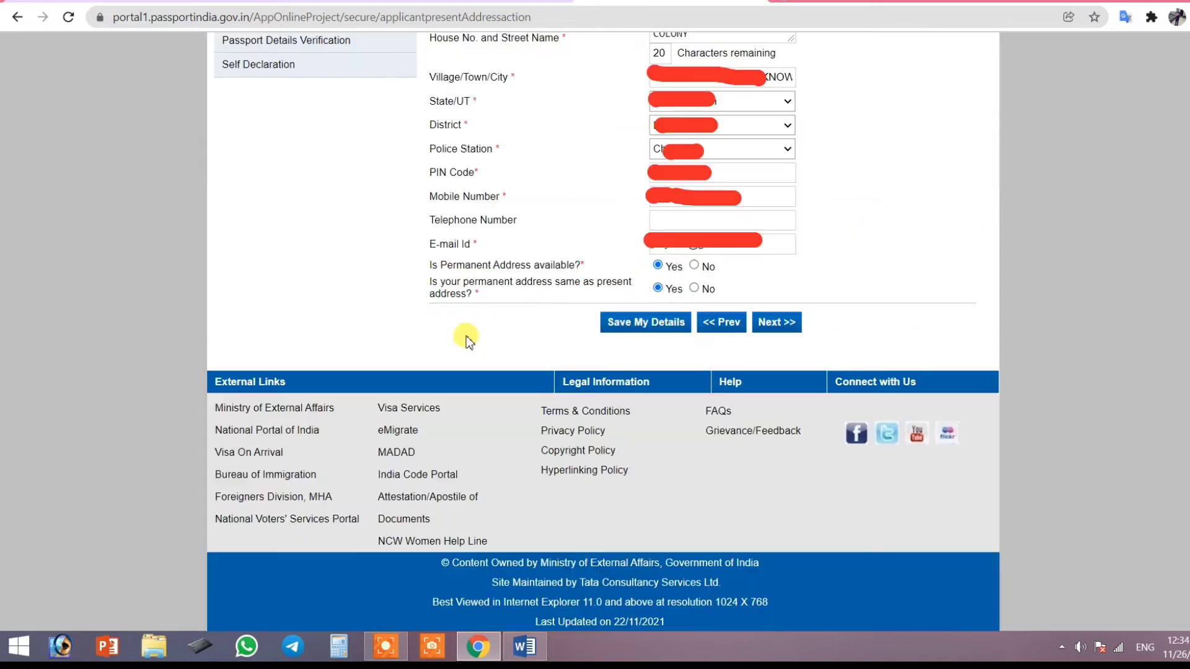
click(772, 327)
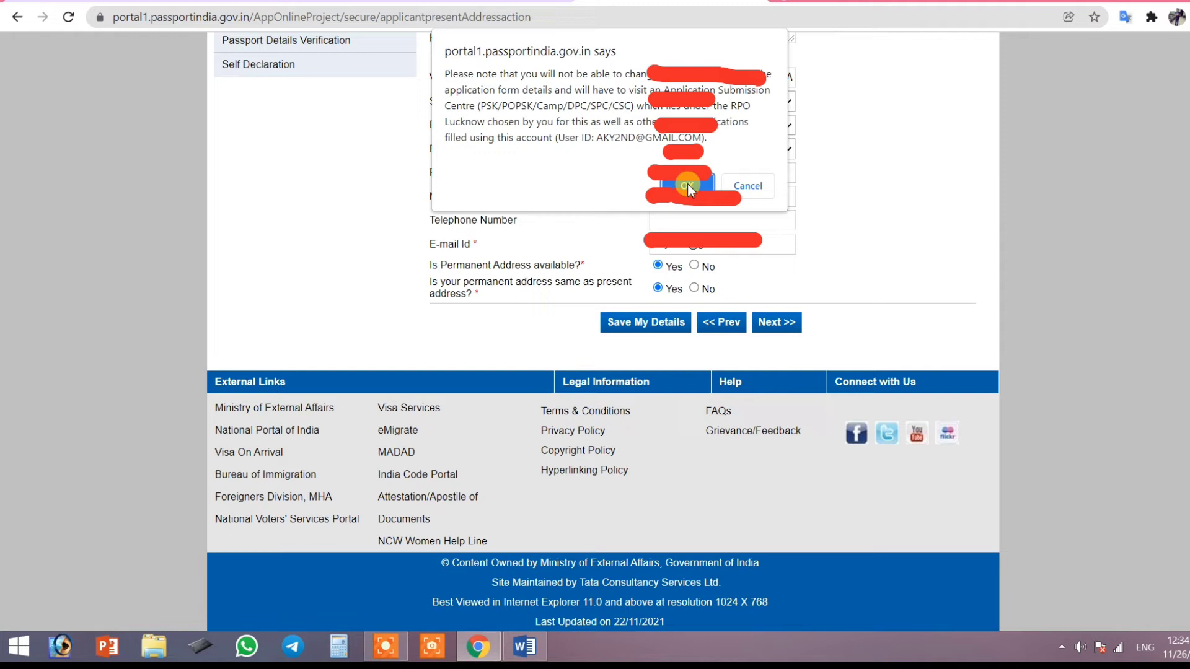
click(687, 183)
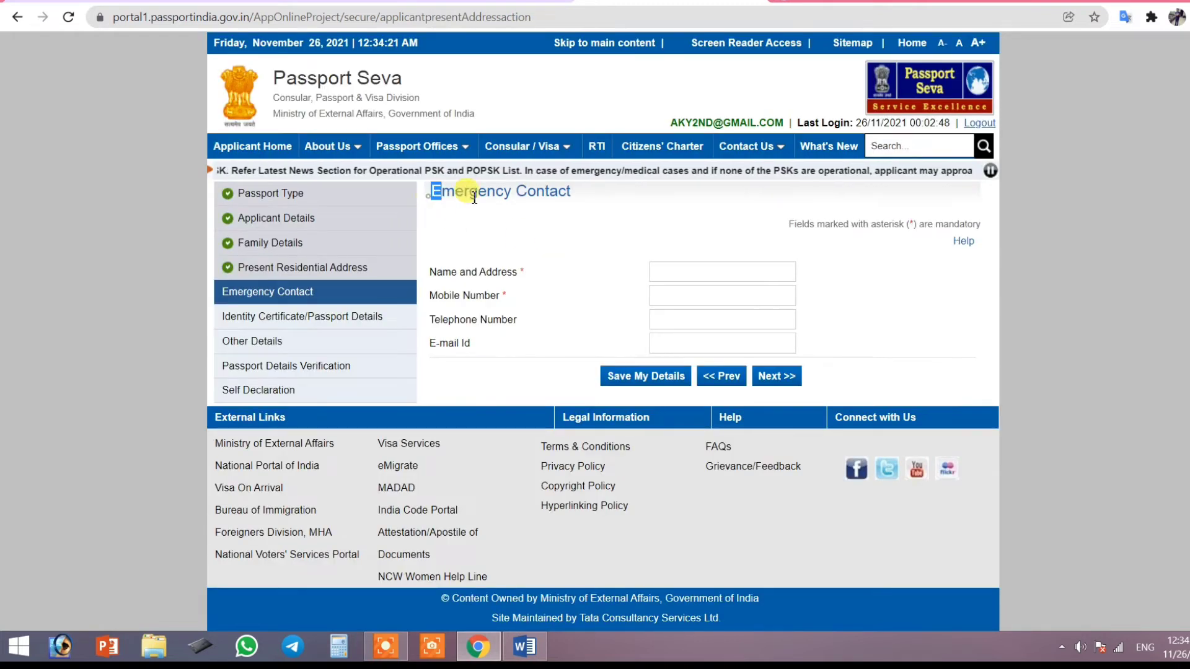
Step: Fill in and save the emergency contact's name and address and mobile number, and continue to Identity Certificate/Passport Details
drag(474, 197, 574, 195)
click(626, 264)
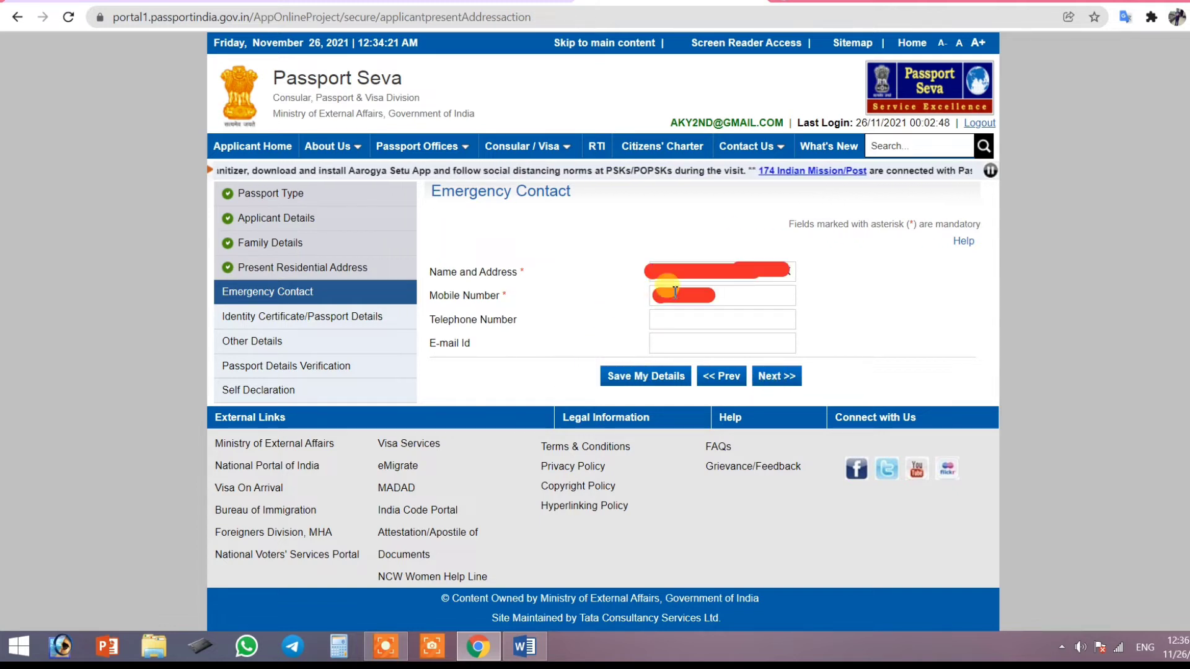
click(638, 379)
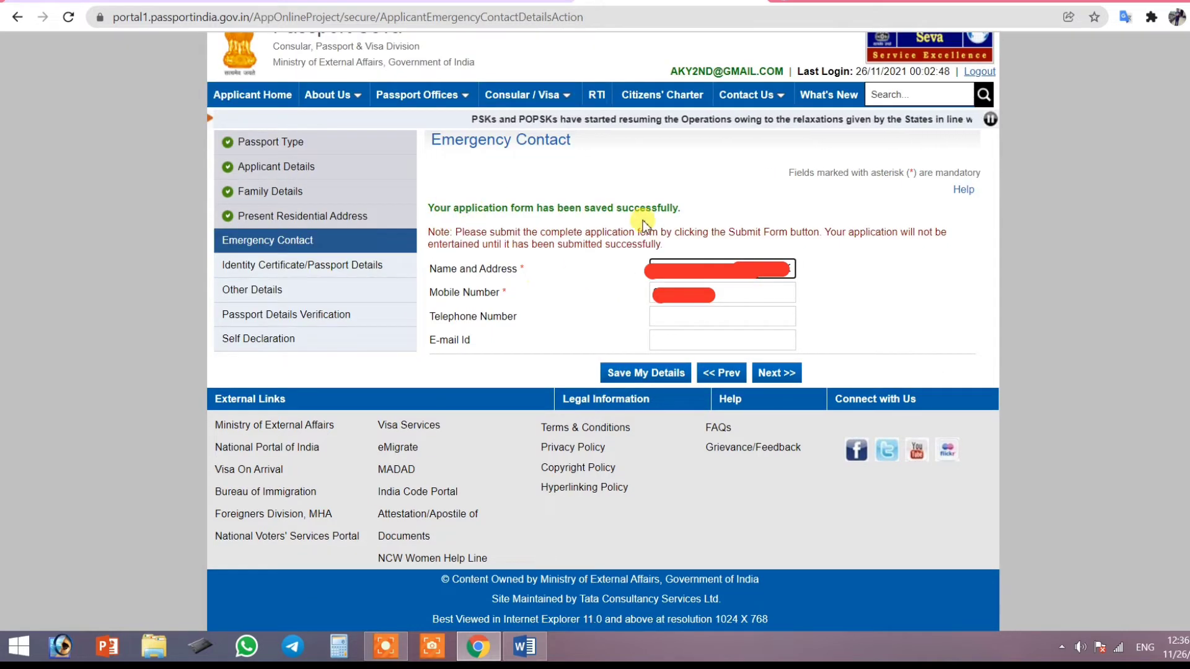
click(778, 372)
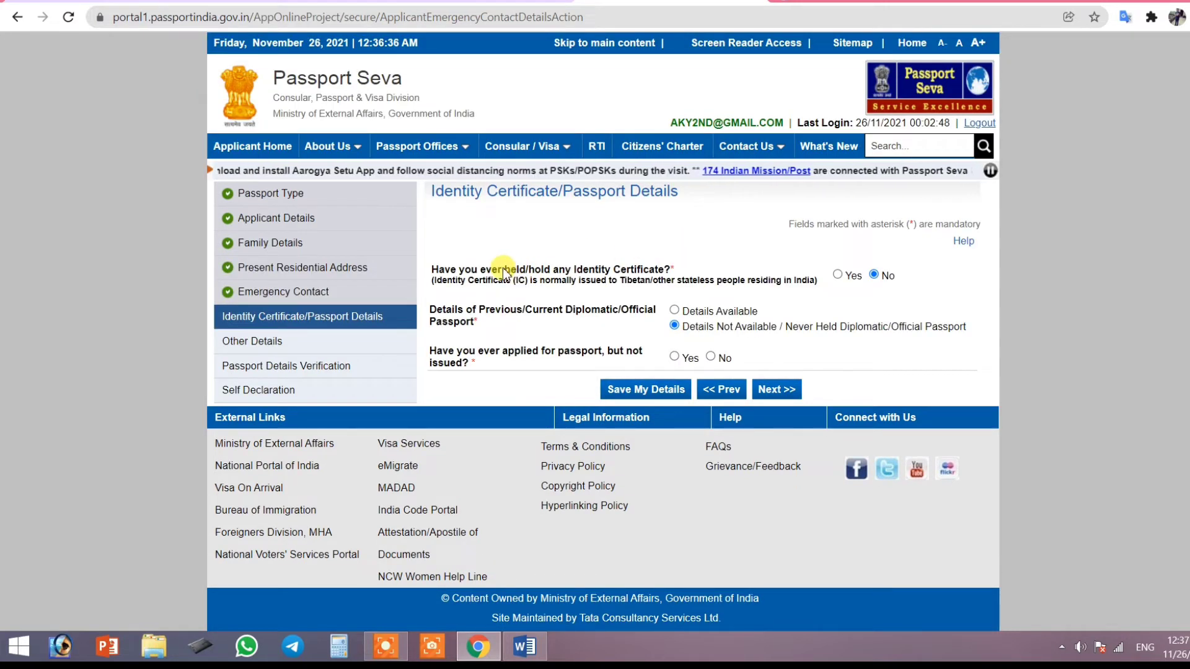
Step: Answer No to having applied for a passport that was not issued, save the details, and continue to Other Details
drag(503, 271, 680, 271)
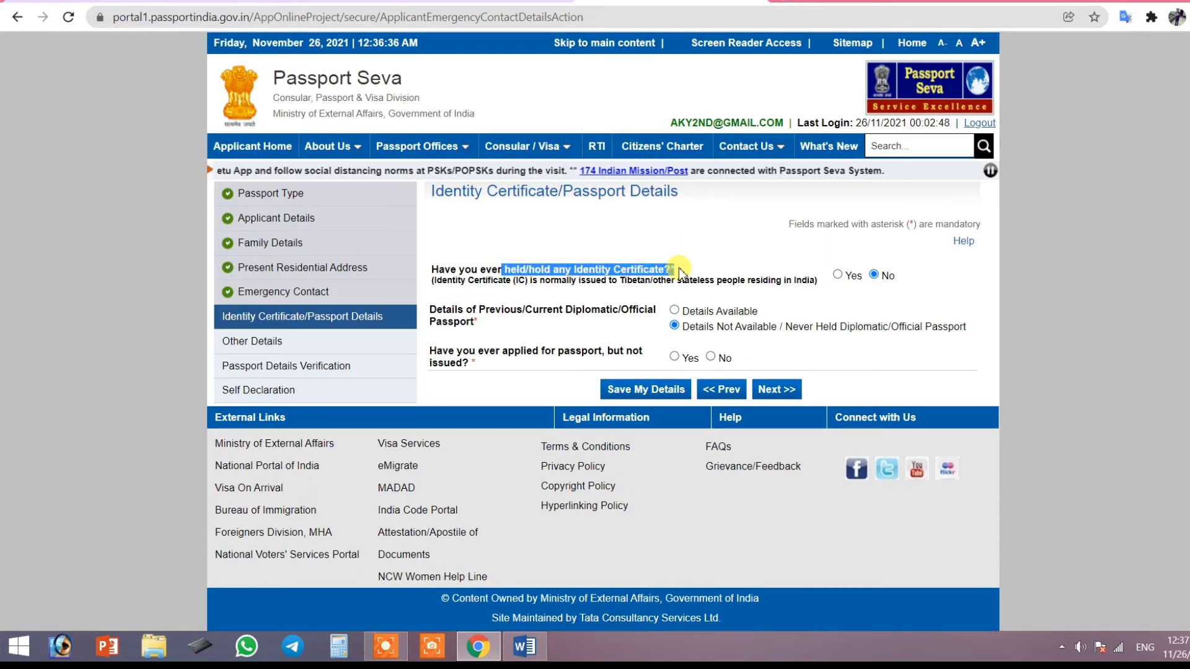
click(539, 272)
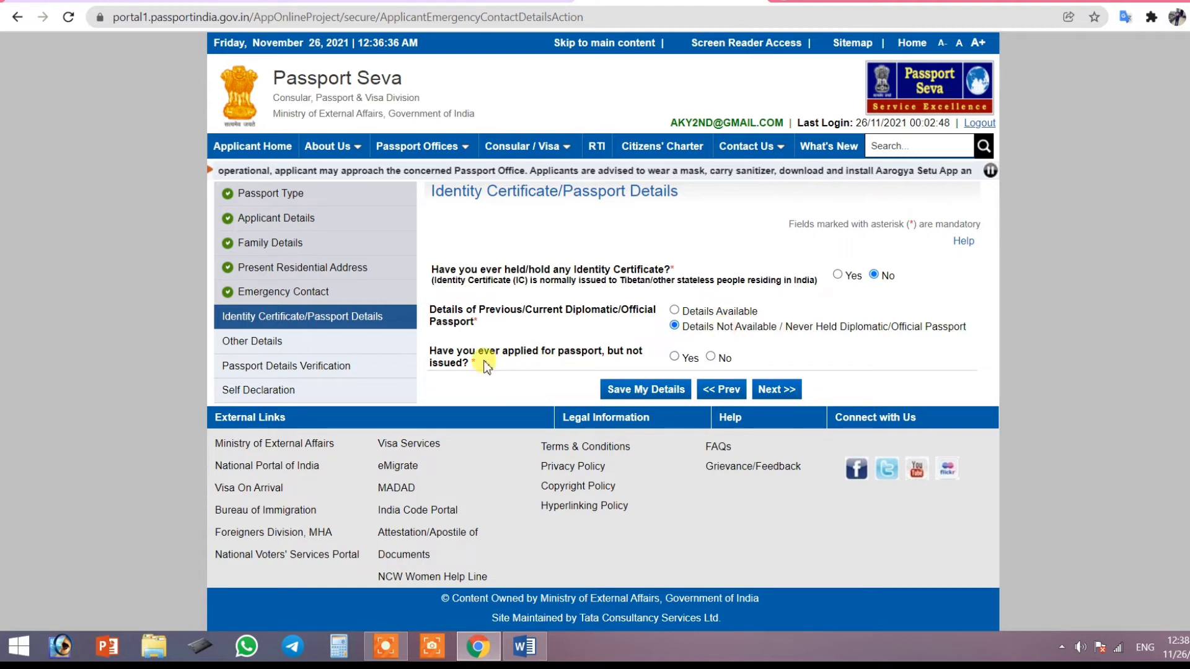
drag(441, 351, 614, 353)
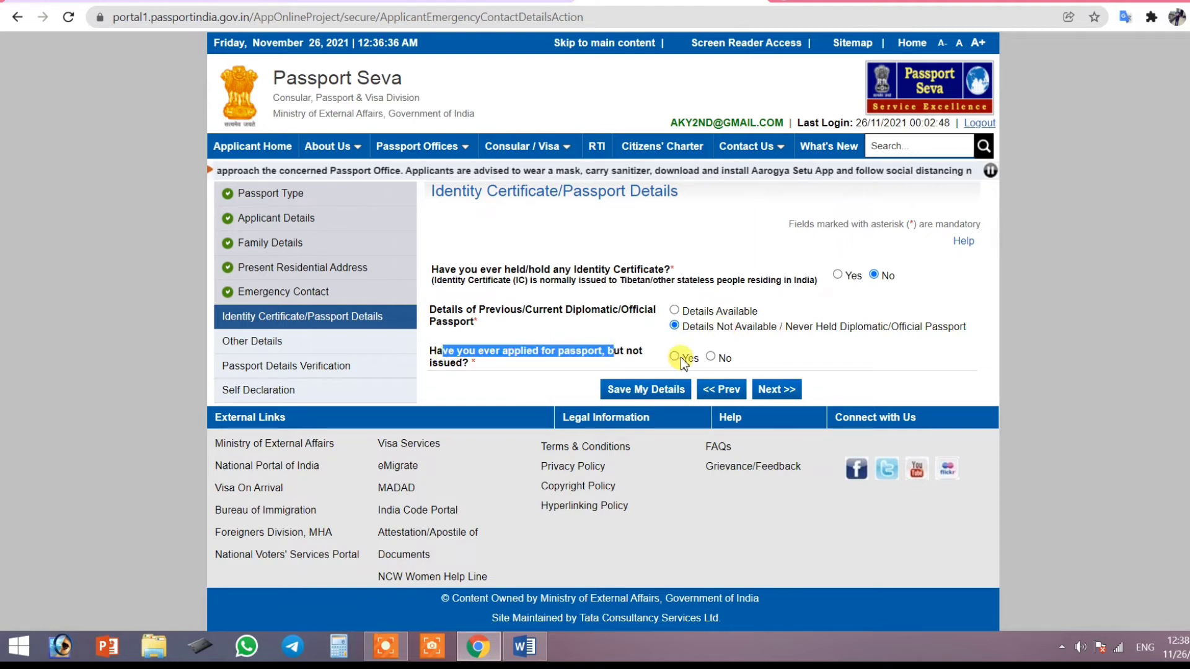
click(592, 354)
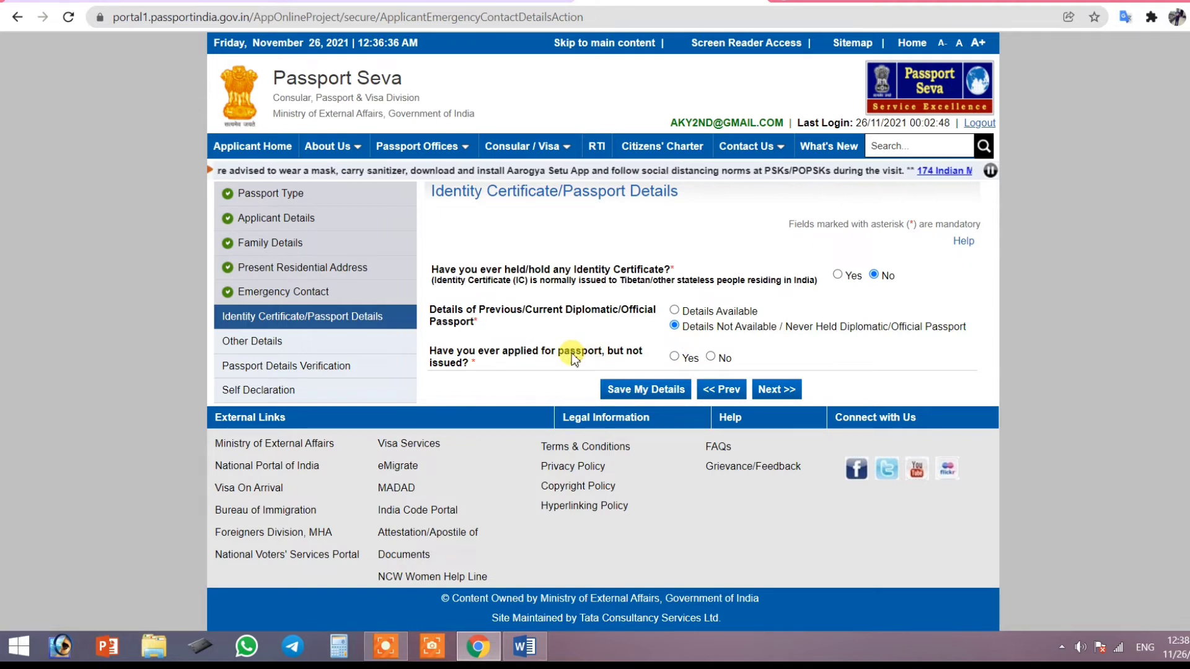
click(710, 357)
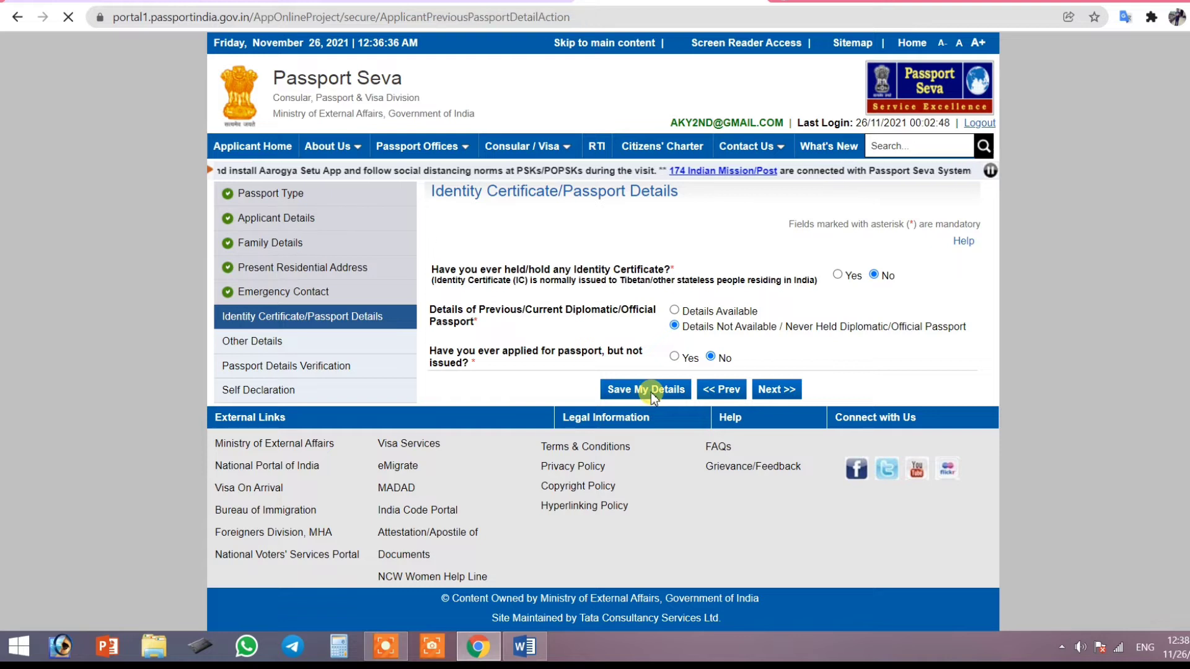
click(778, 437)
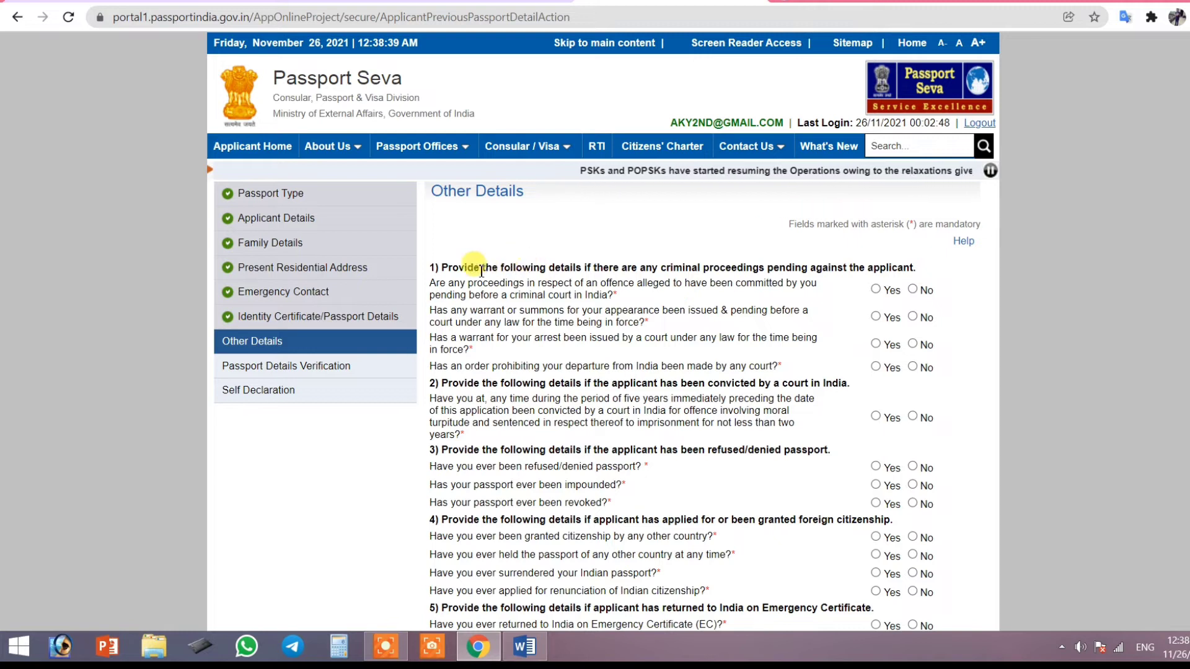
Step: Answer No to all questions in the five Other Details sections, and continue to Passport Details Verification
drag(484, 268, 859, 268)
click(683, 273)
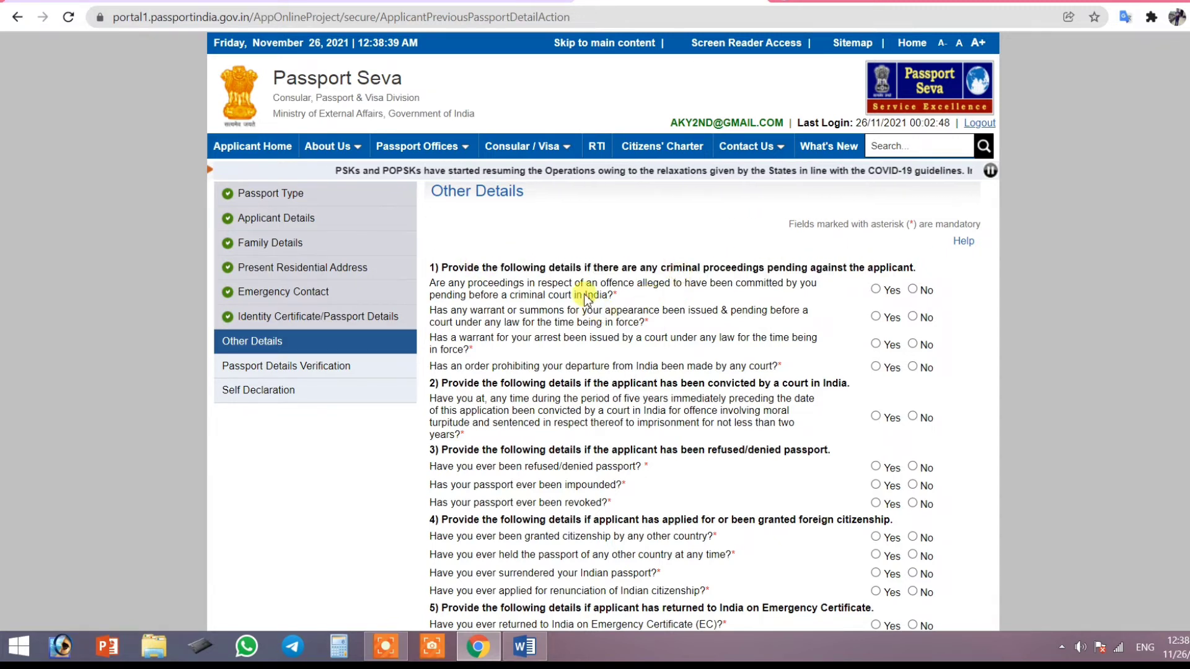
scroll(761, 353, down, 1)
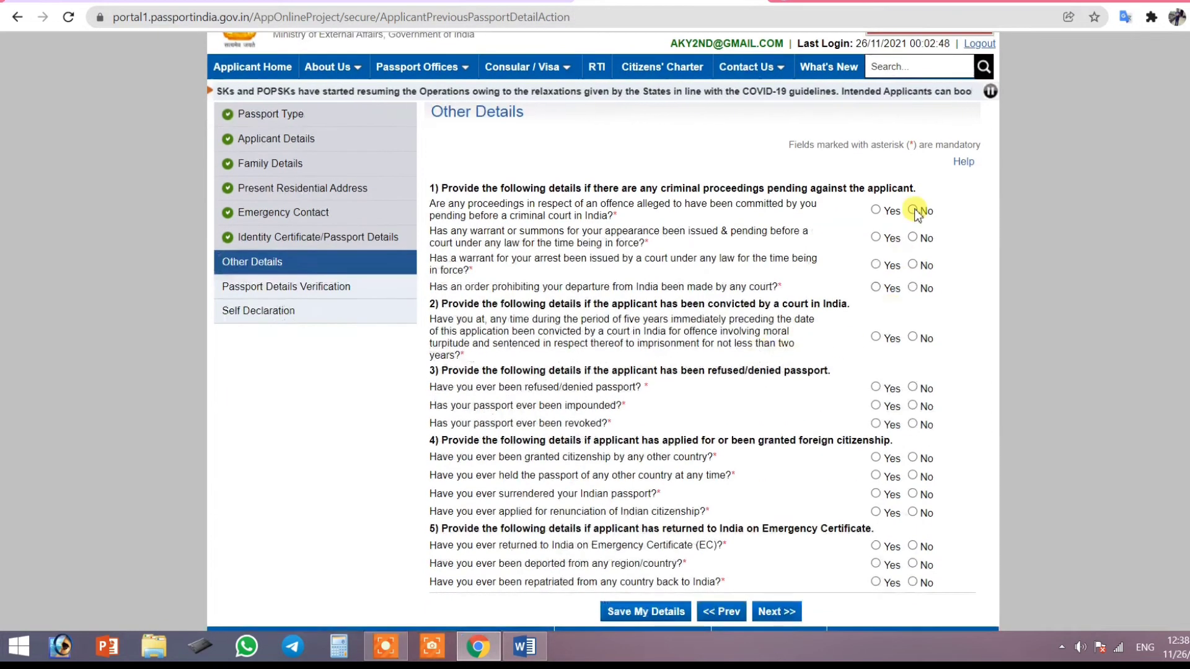
click(912, 210)
click(912, 238)
click(912, 264)
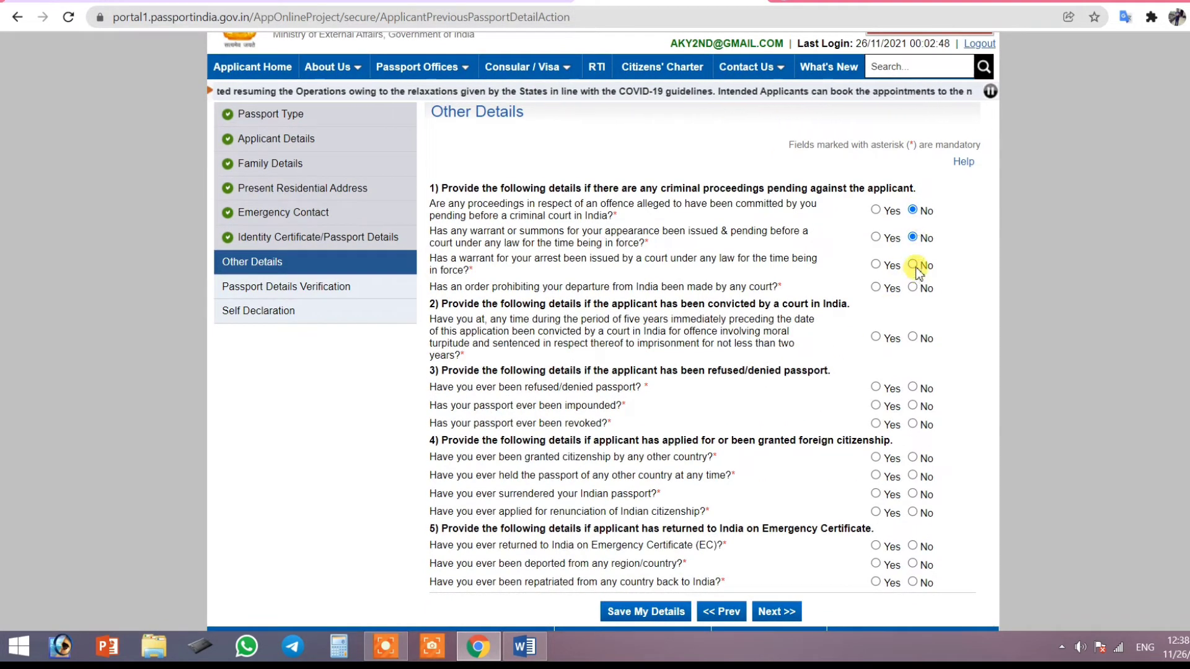
click(912, 287)
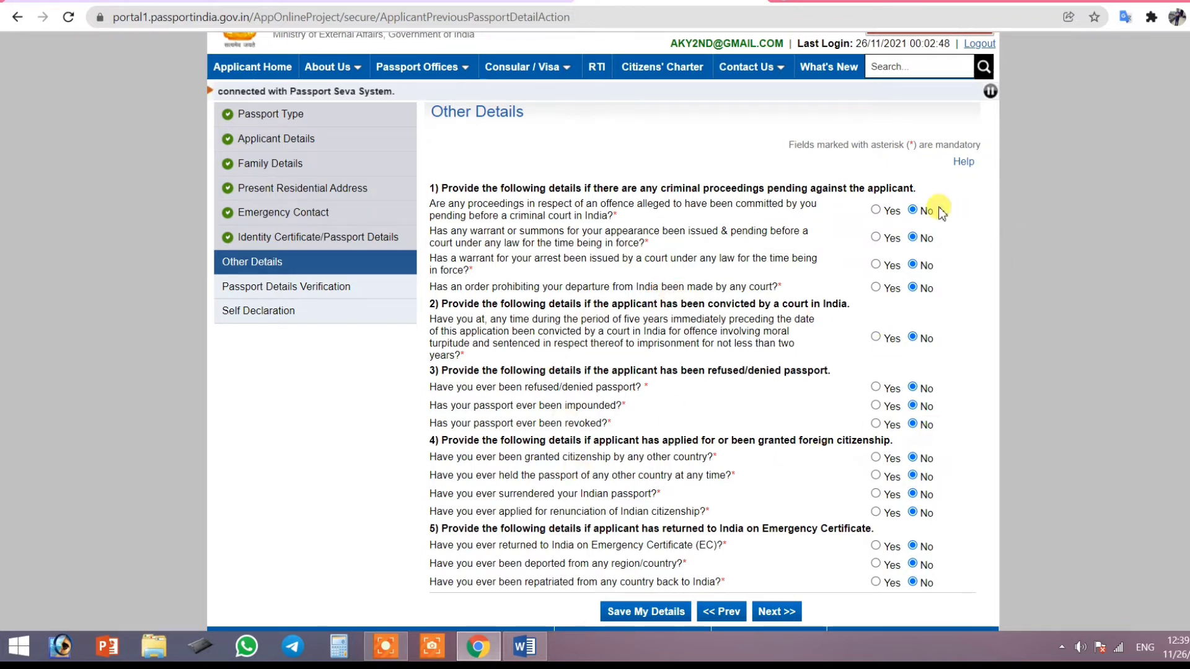
click(777, 612)
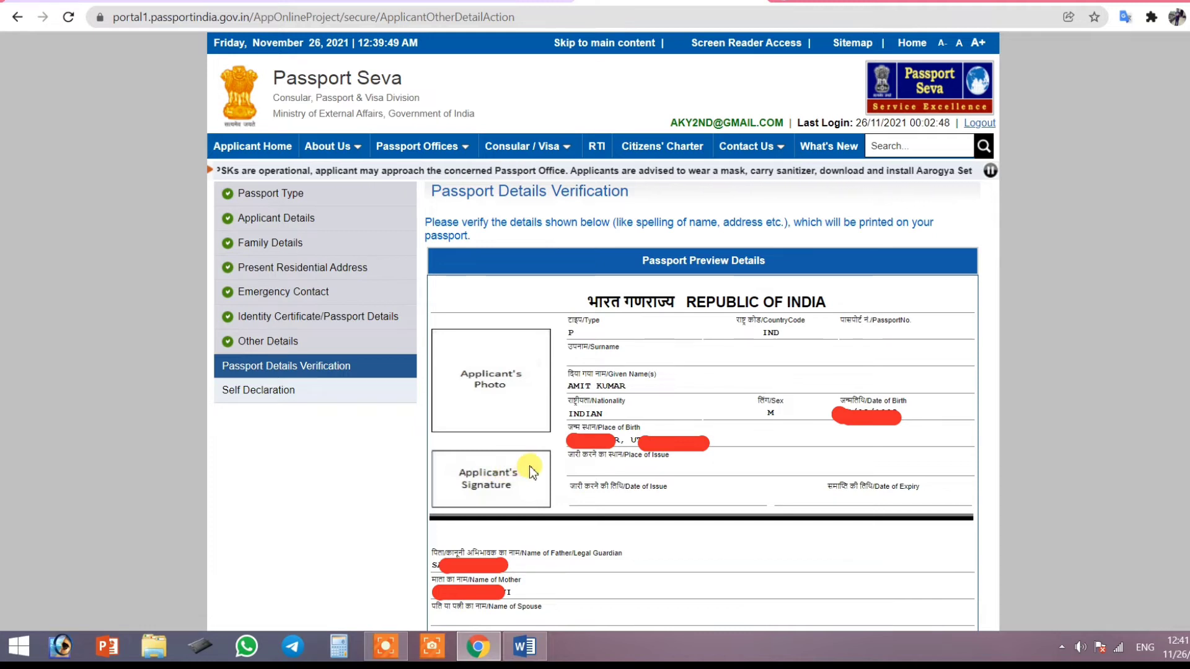
Step: Review the passport preview details and continue to the Self Declaration form
scroll(531, 473, down, 6)
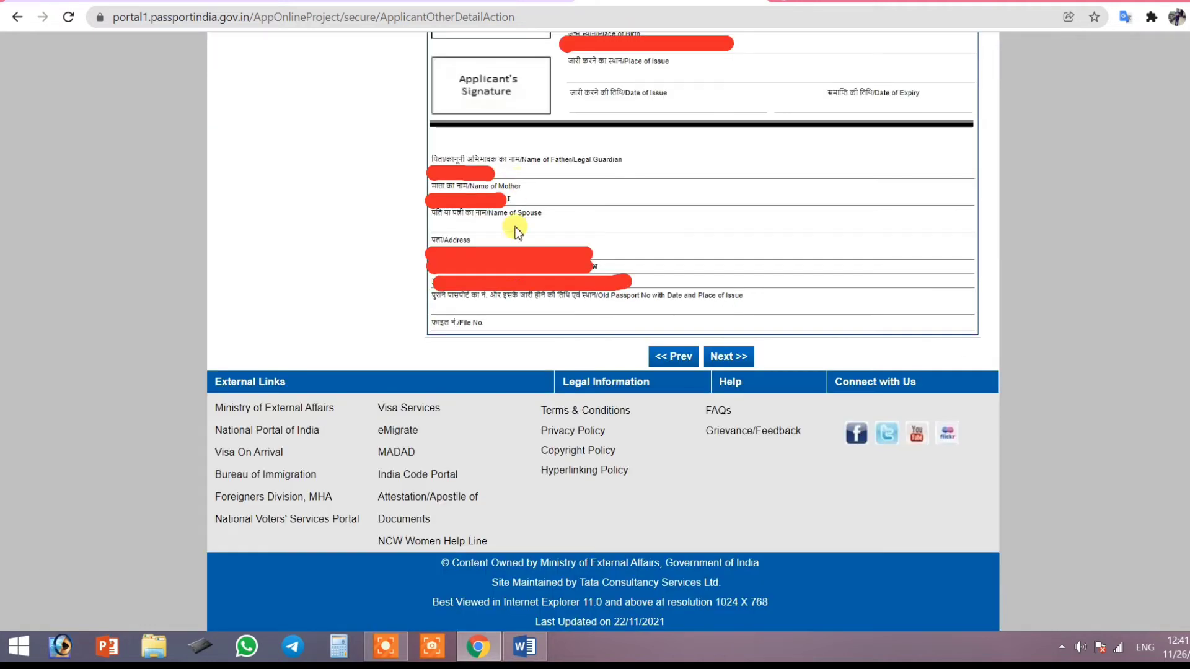
click(729, 357)
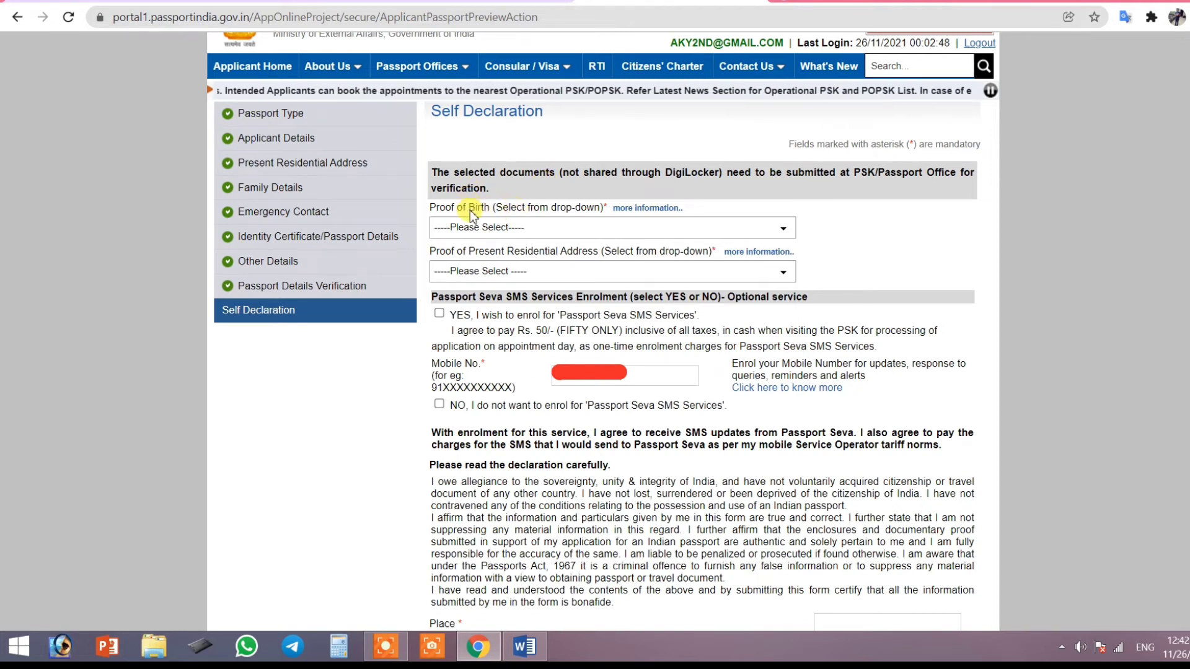
Step: Choose Aadhaar Card/E-Aadhaar as the proof of birth document in the Self Declaration form
click(494, 229)
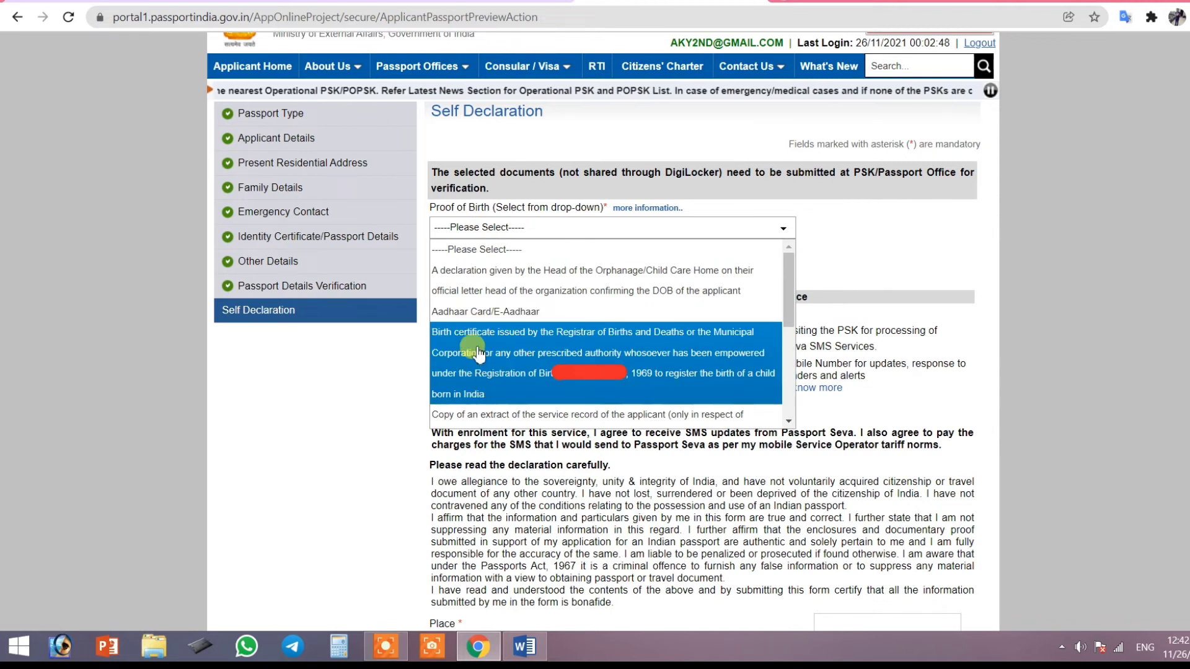
scroll(477, 353, down, 5)
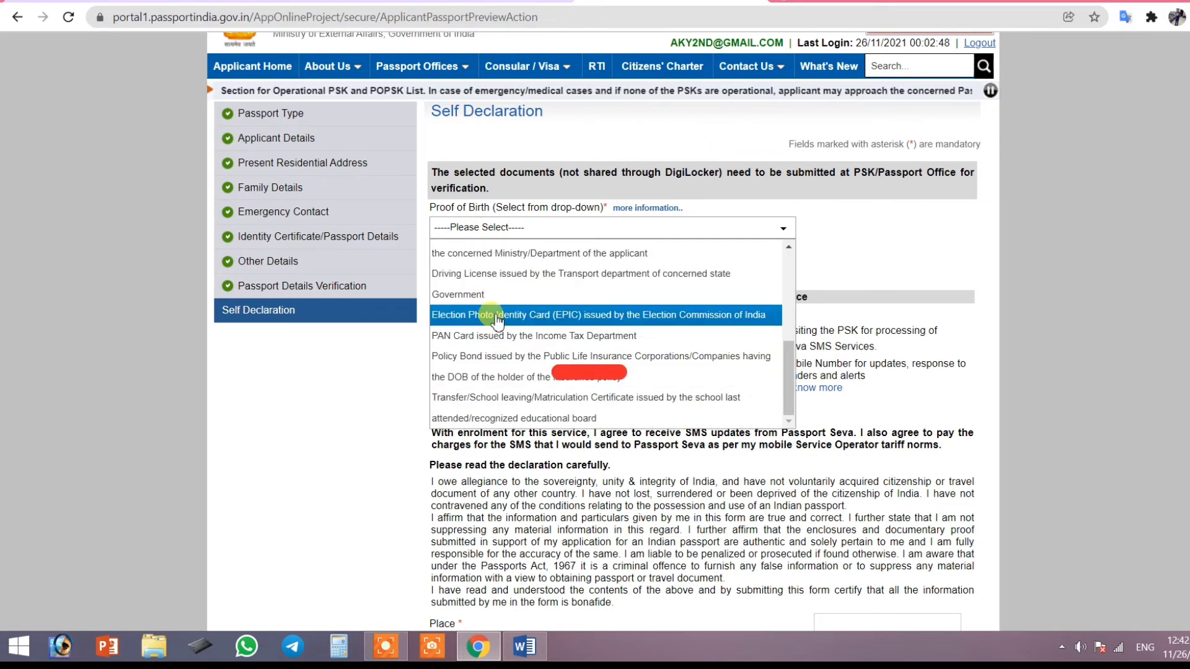
scroll(494, 315, up, 2)
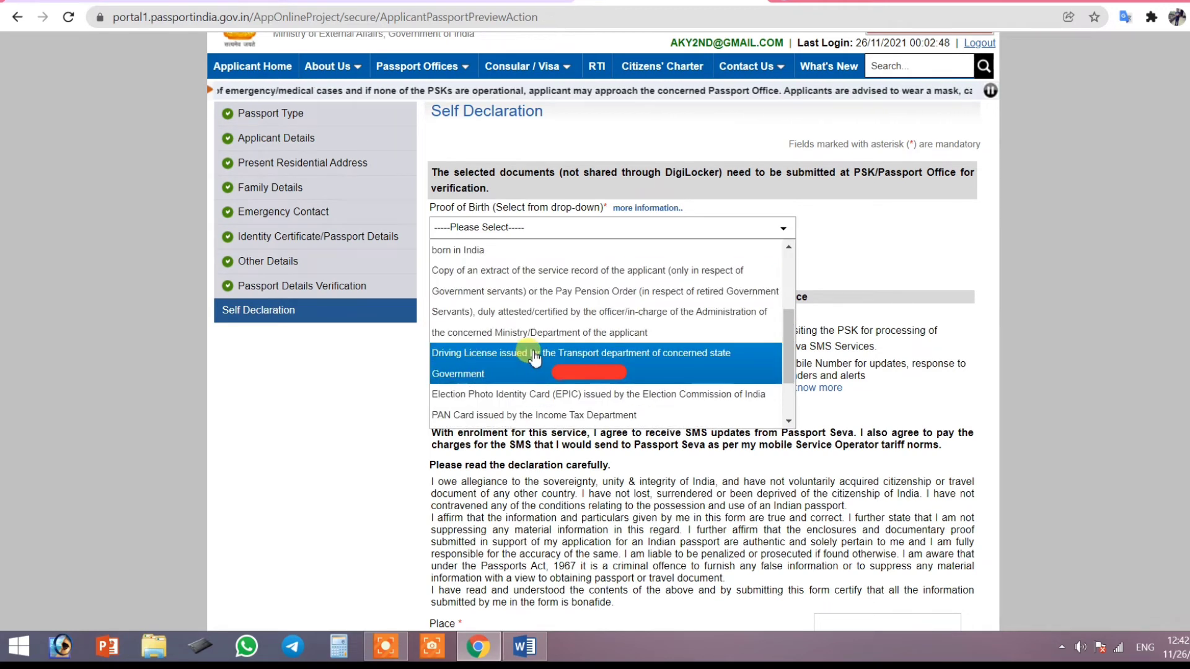
scroll(480, 346, up, 3)
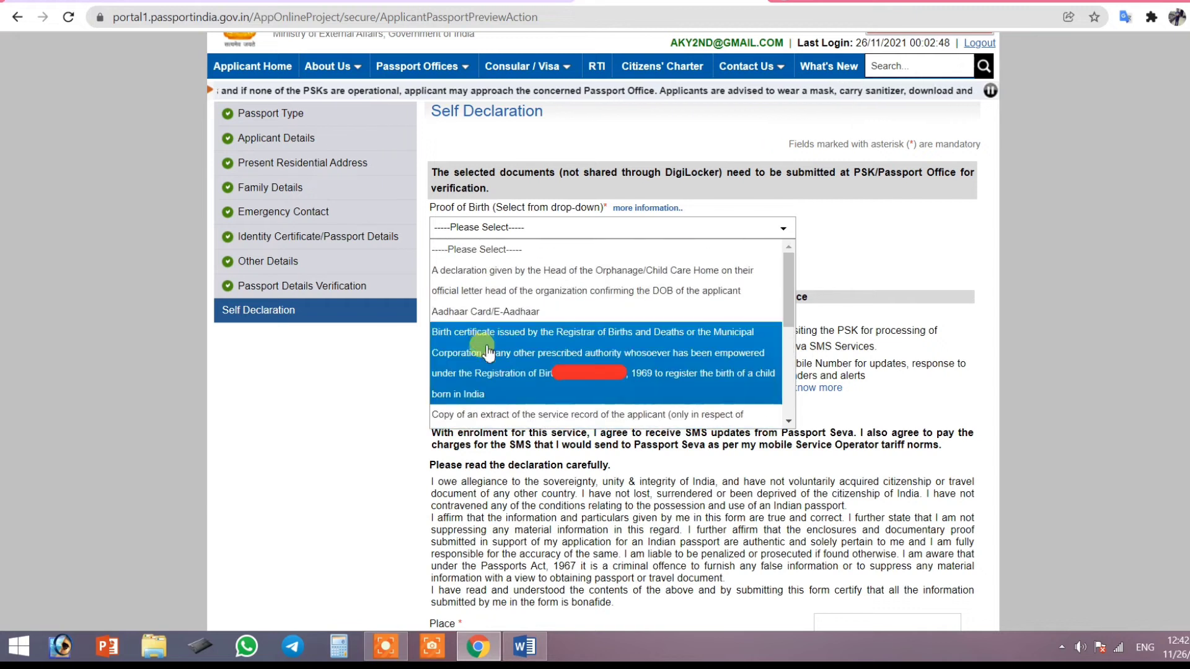
scroll(490, 293, up, 2)
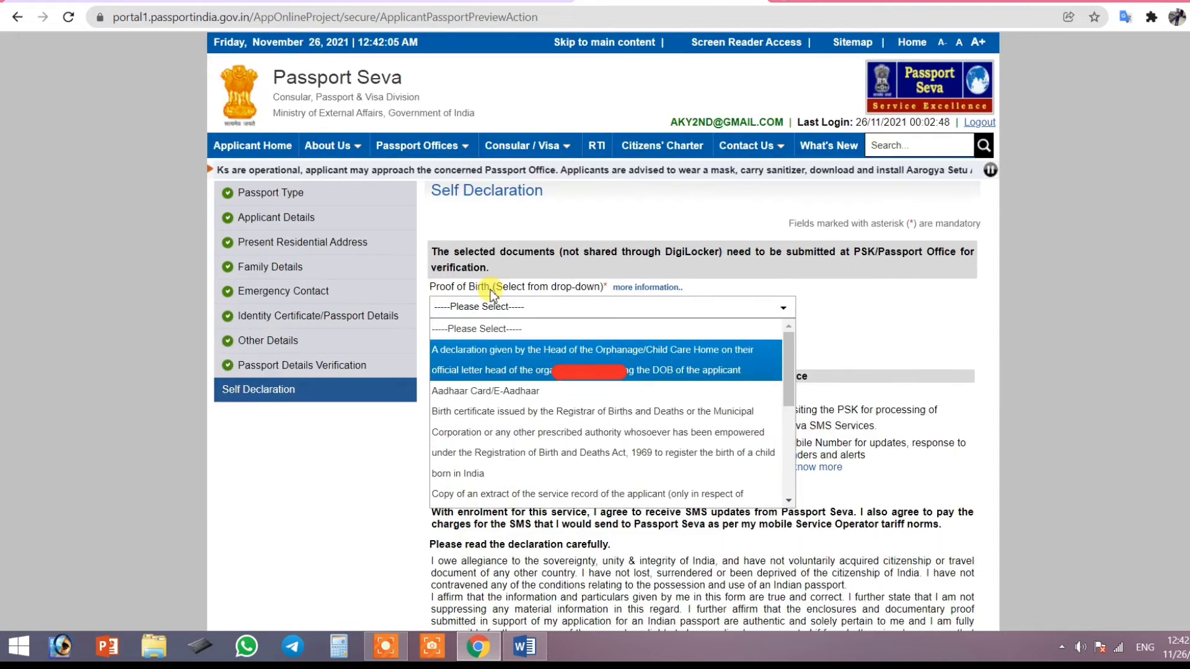
click(505, 392)
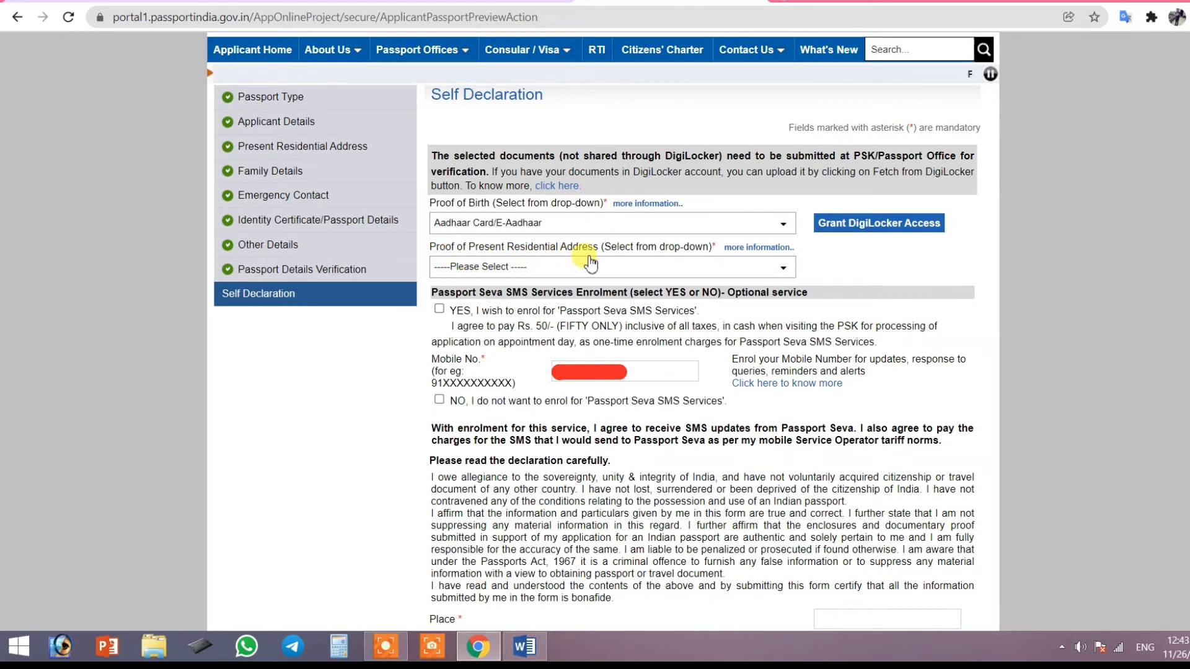
Step: Choose Aadhaar Card (Address Proof) as proof of present residential address and opt YES to Passport Seva SMS Services enrolment
click(562, 266)
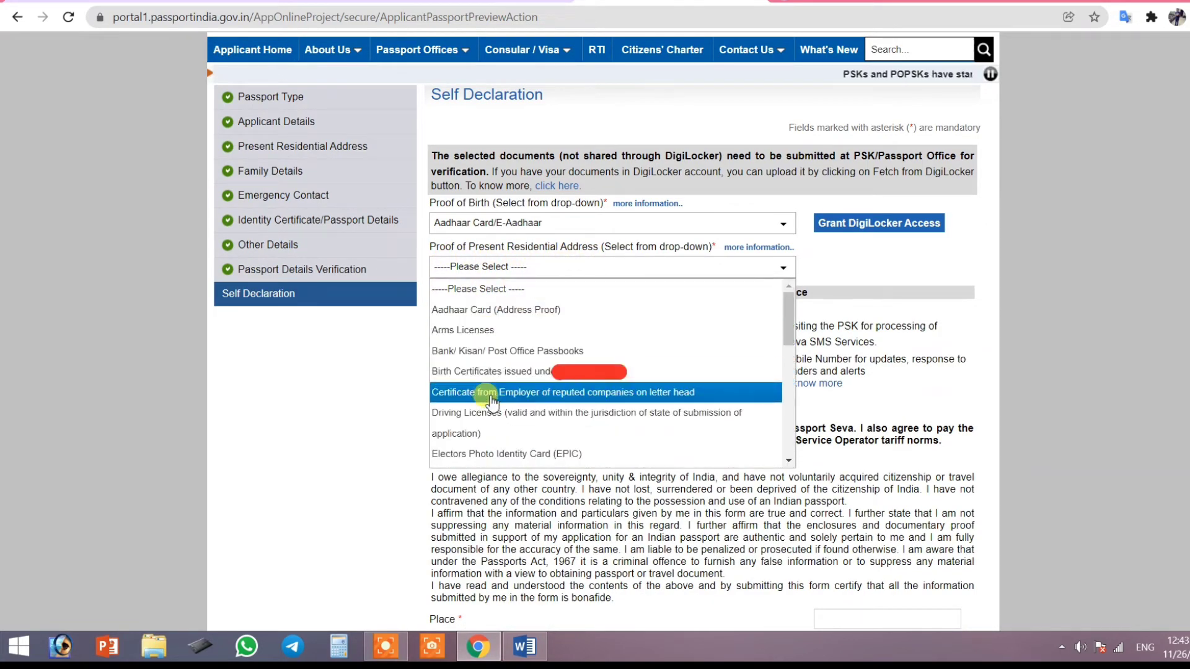
click(506, 311)
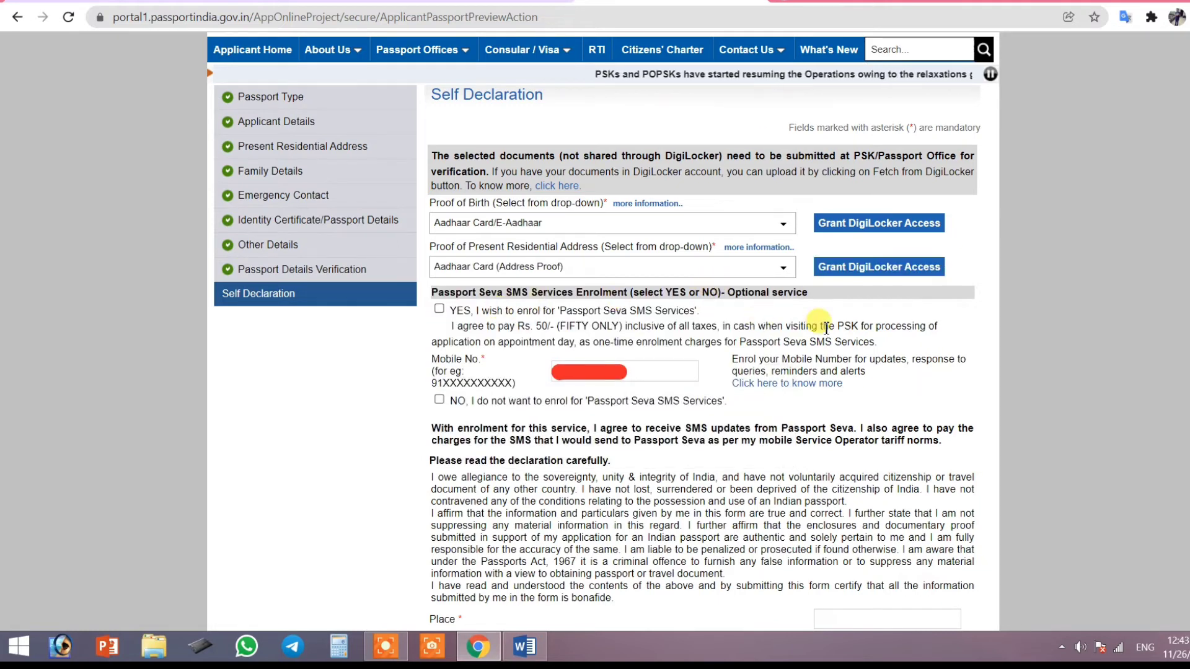
click(440, 309)
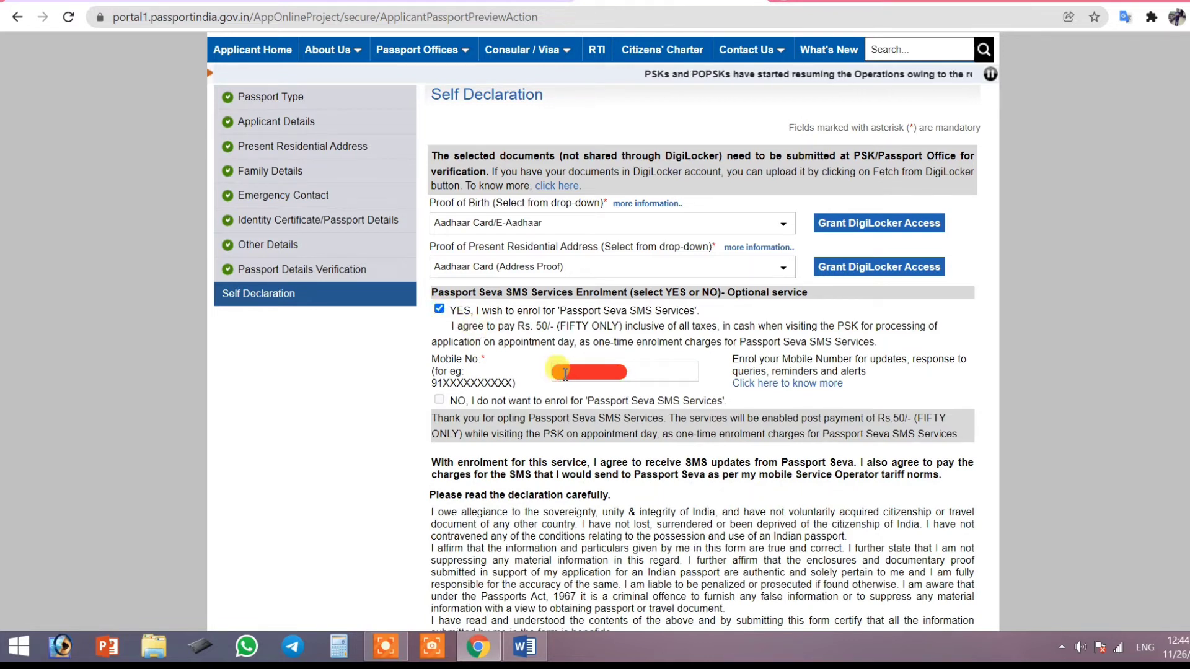